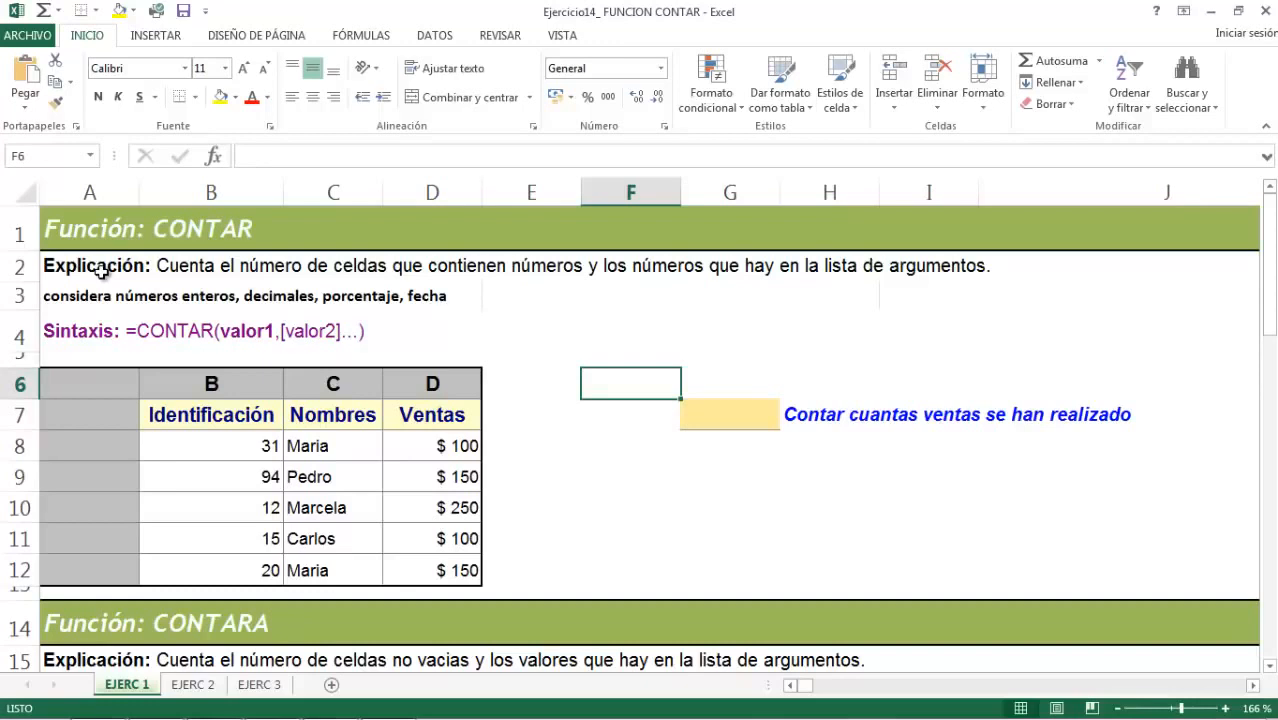
- Enter the formula =CONTAR(B8:B12) in cell G7 to count the sales through the Identificación column
drag(101, 381, 448, 572)
click(334, 384)
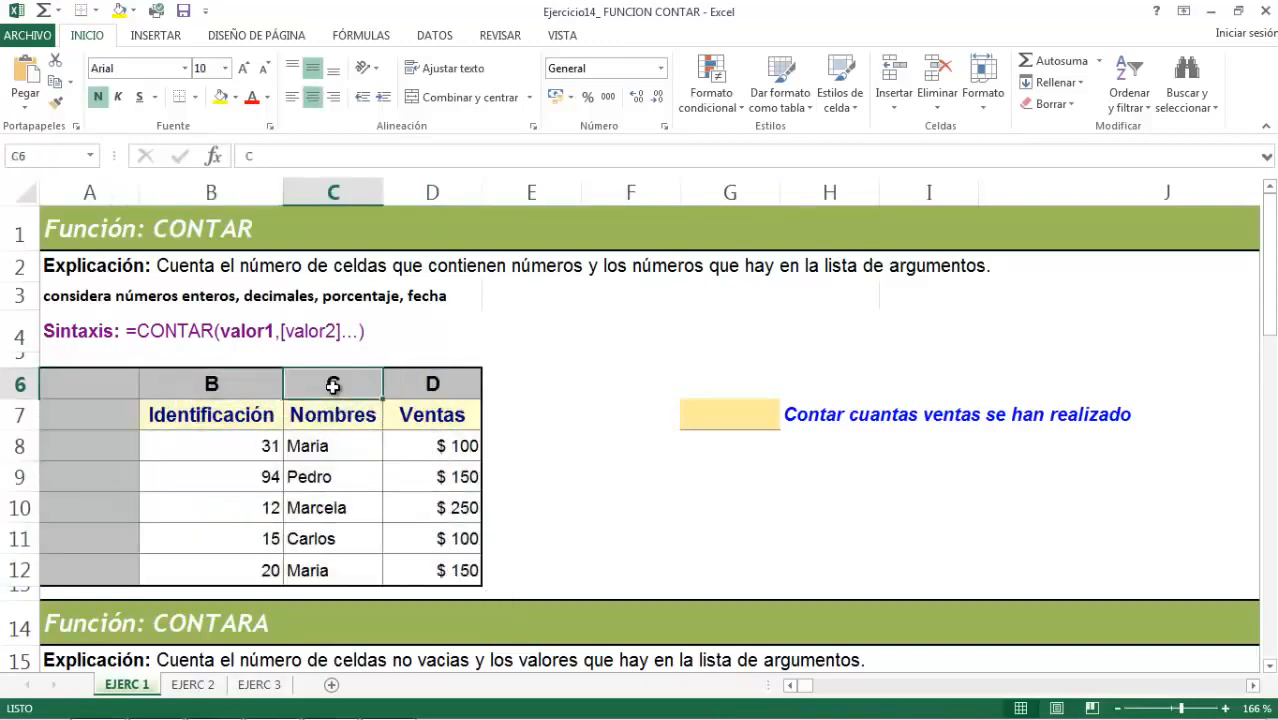
click(748, 416)
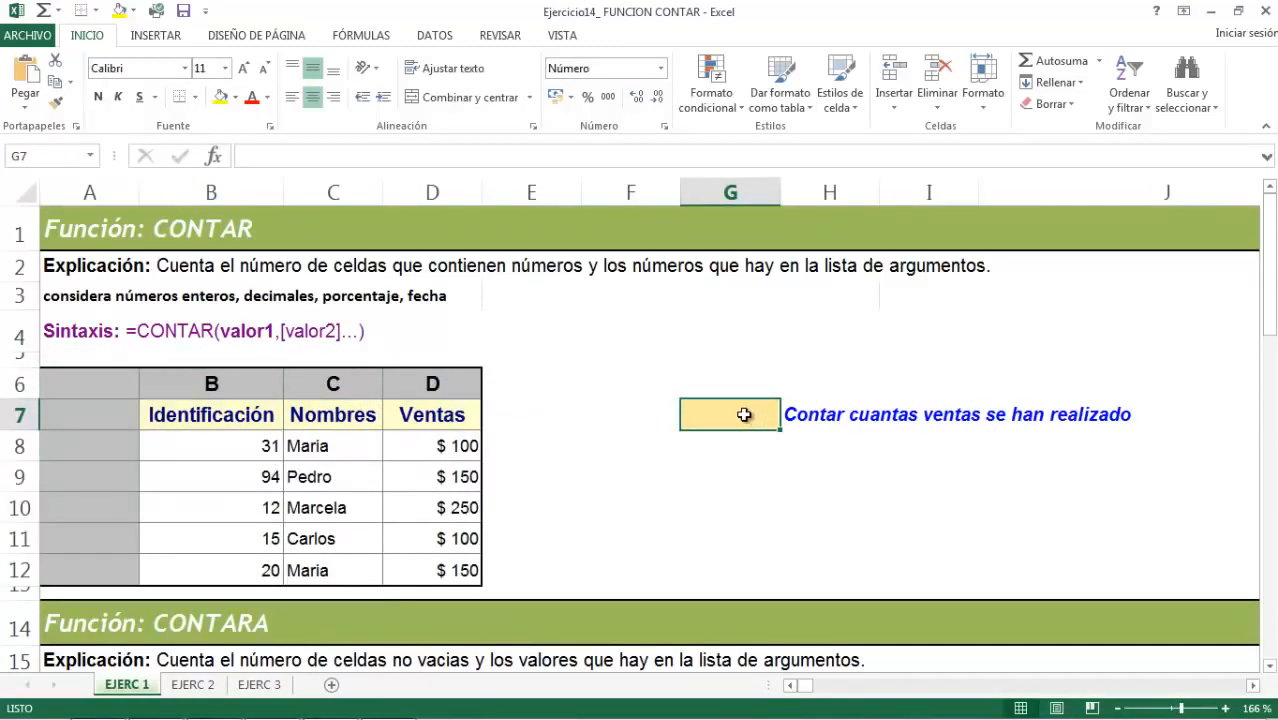
text(=)
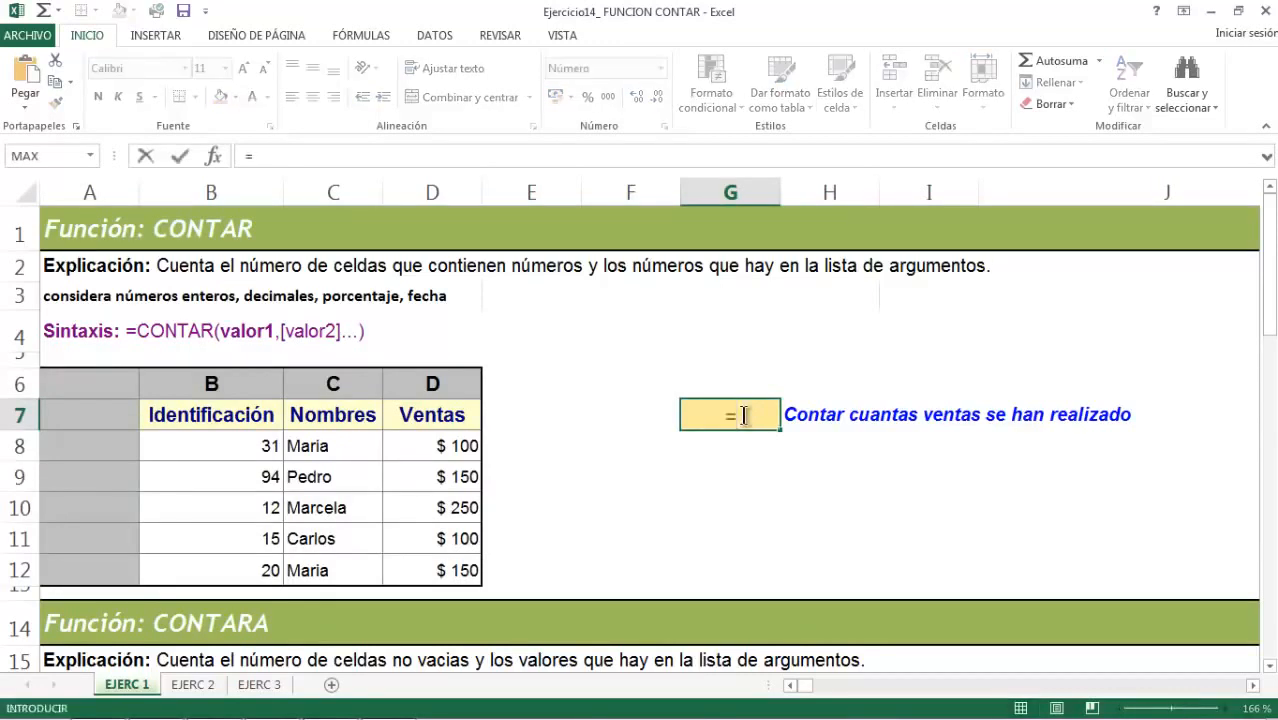
text(contar)
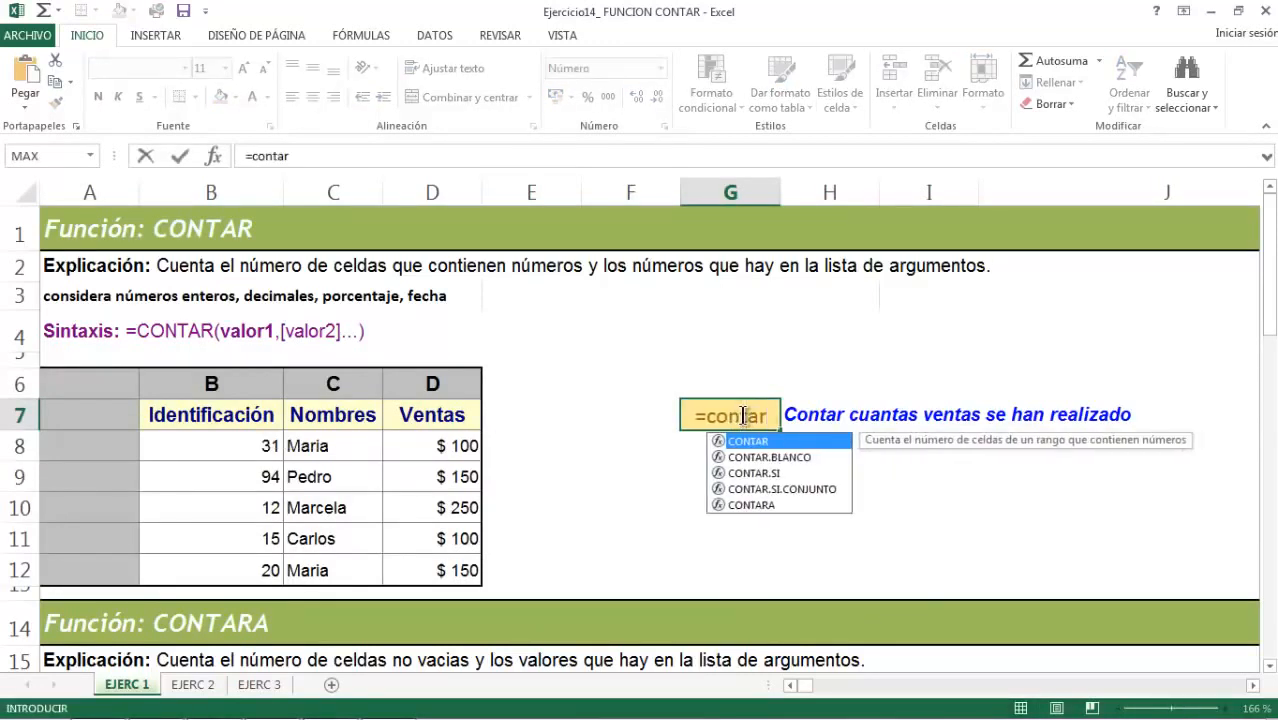
text(()
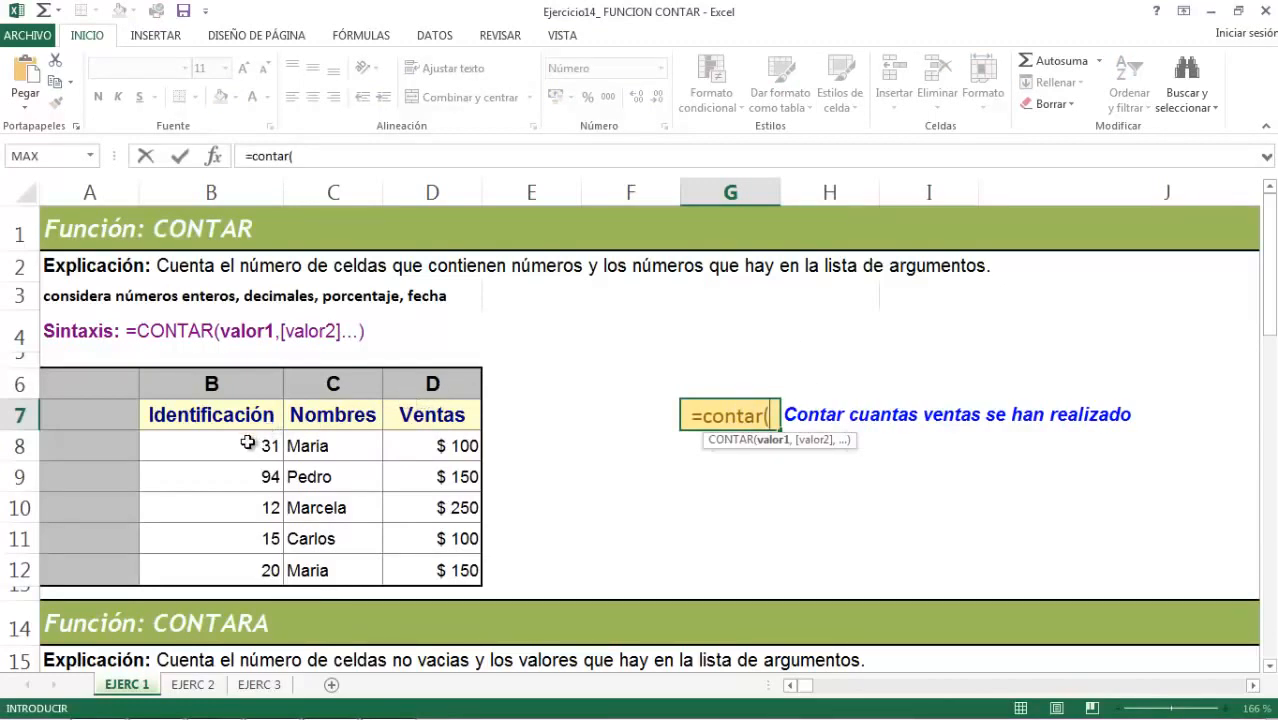
drag(247, 443, 248, 568)
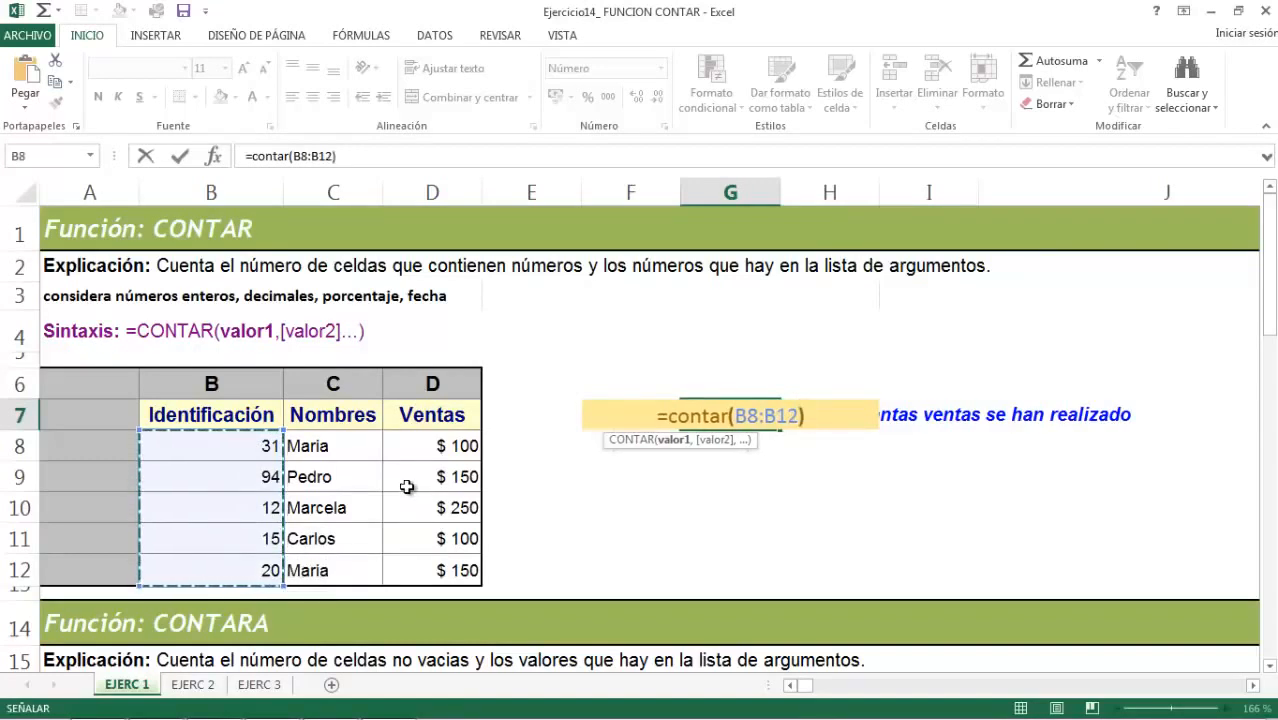
key(Return)
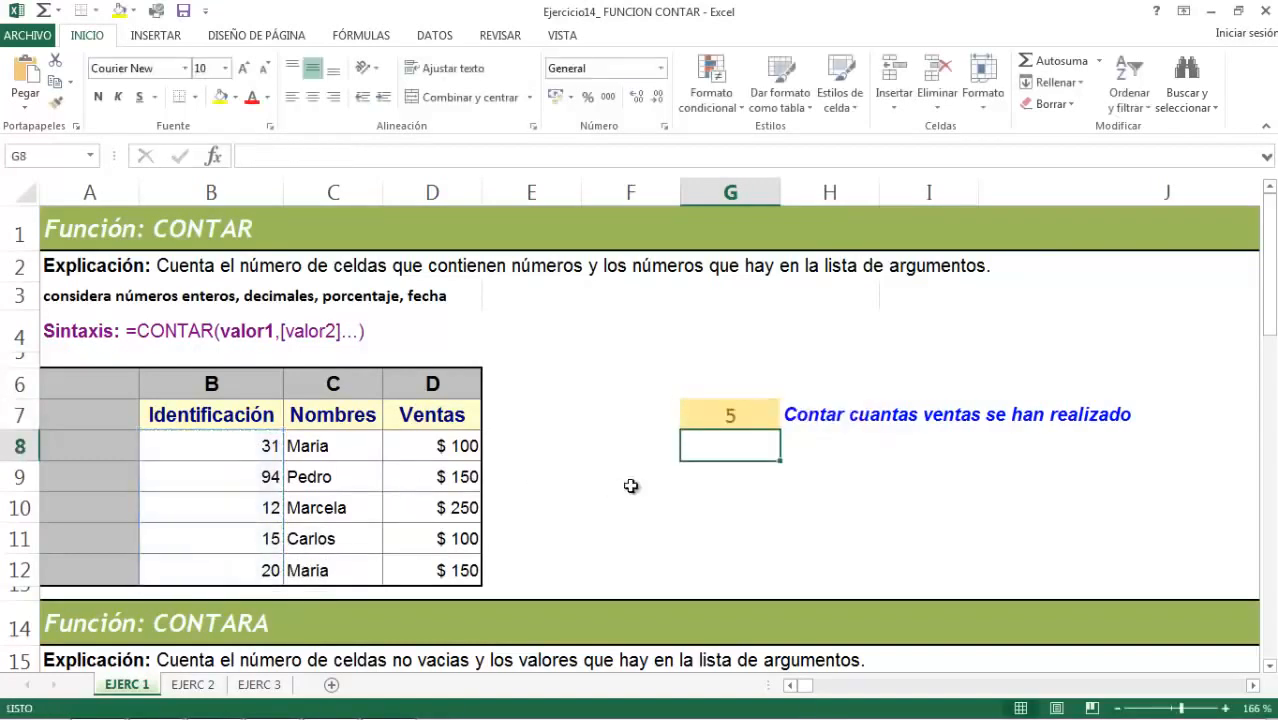
click(730, 418)
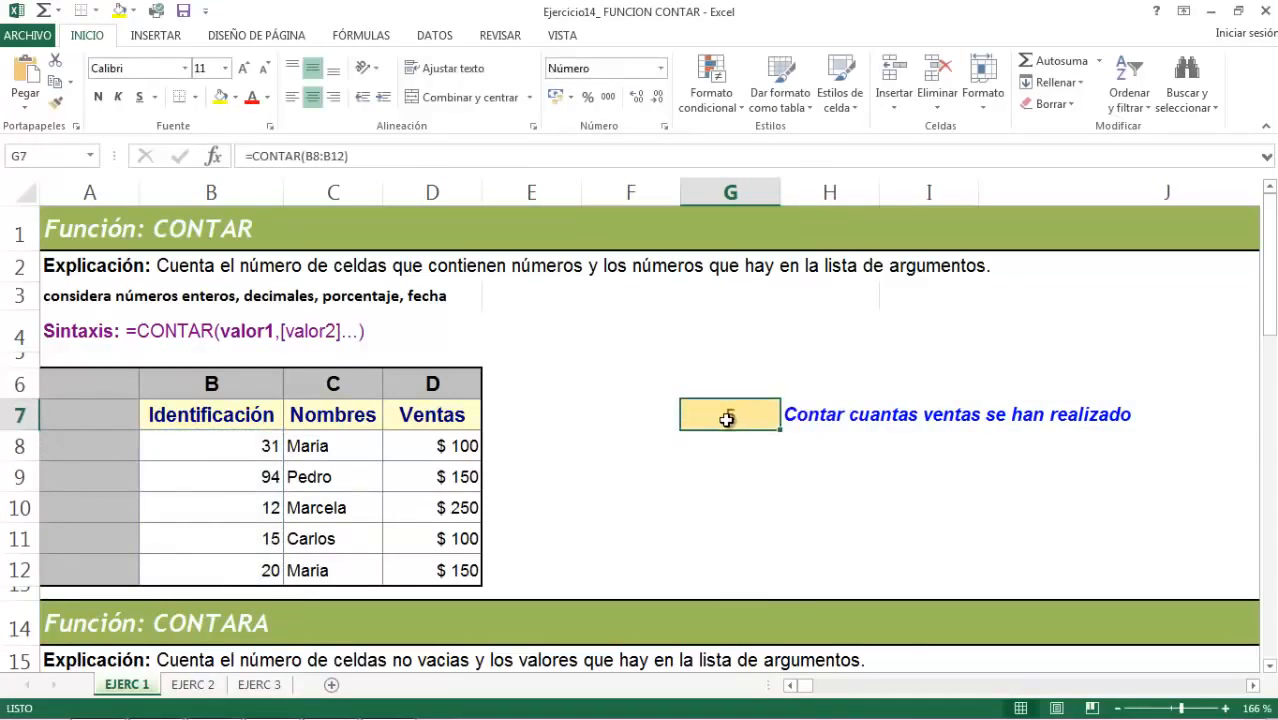
- Examine the individual Identificación entries in B8:B12 that the CONTAR formula counts
click(228, 445)
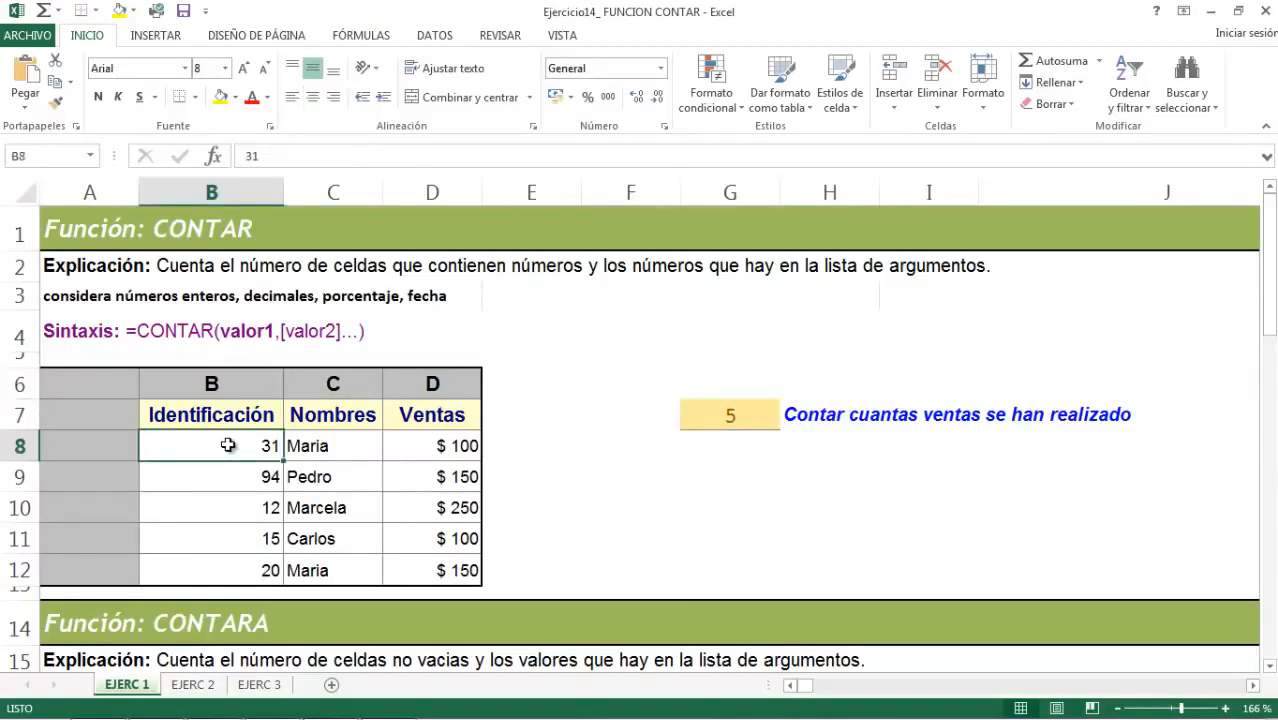
click(214, 474)
click(214, 512)
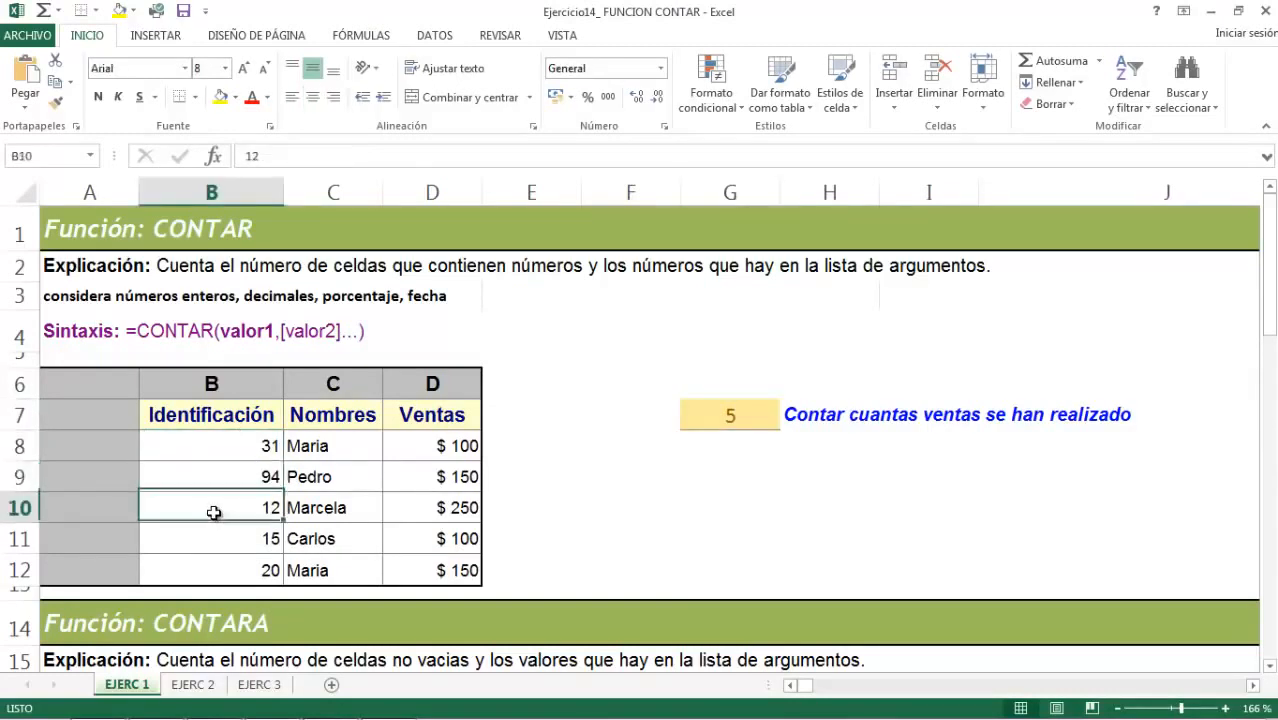
click(220, 538)
click(222, 568)
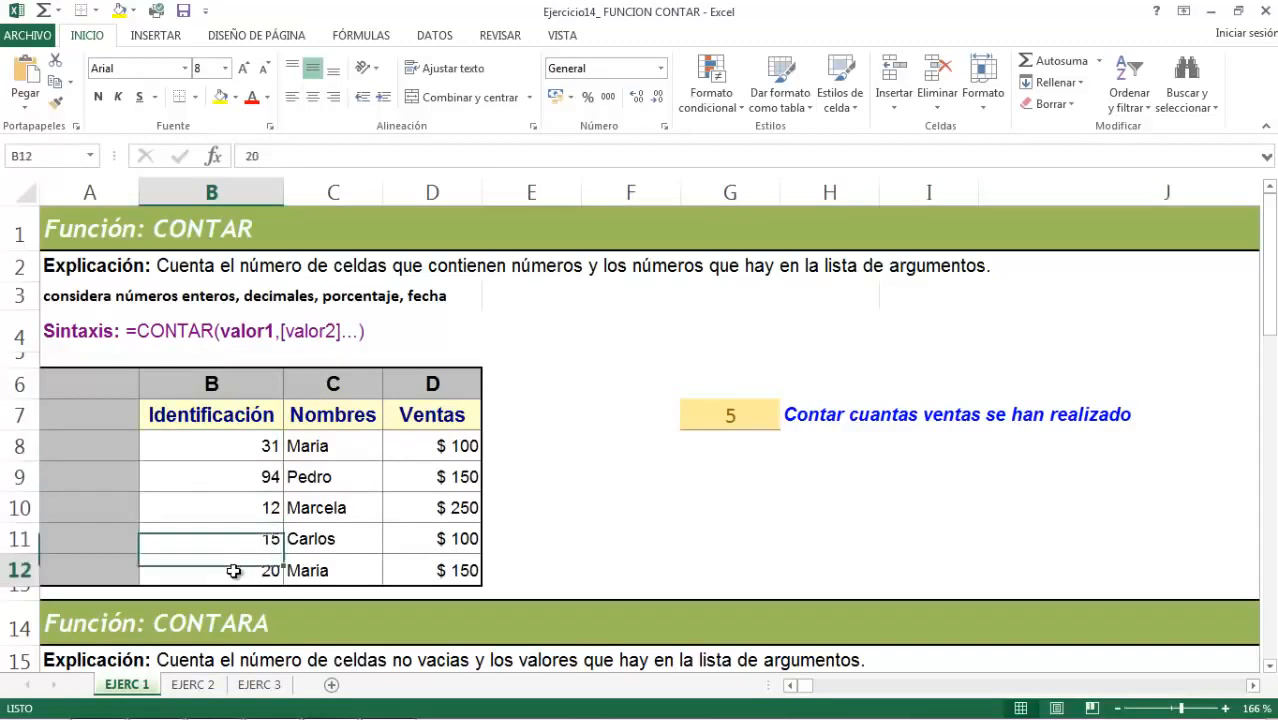
click(230, 443)
click(222, 478)
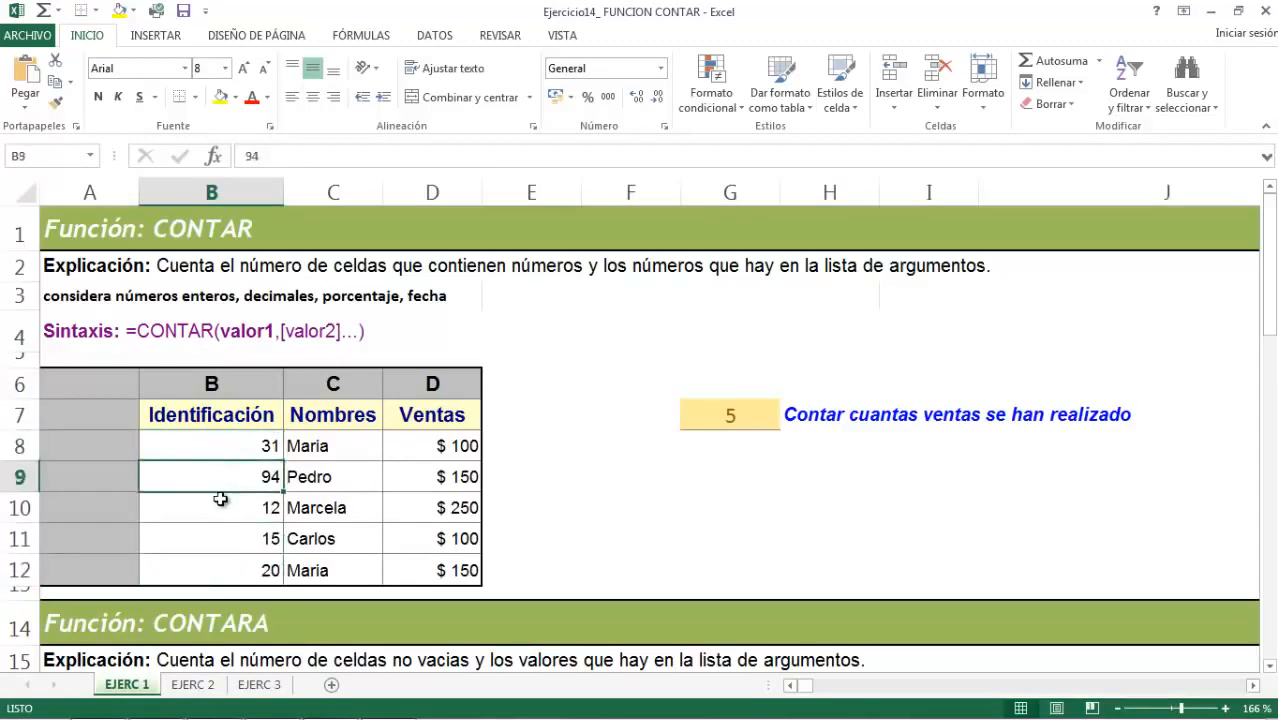
click(223, 510)
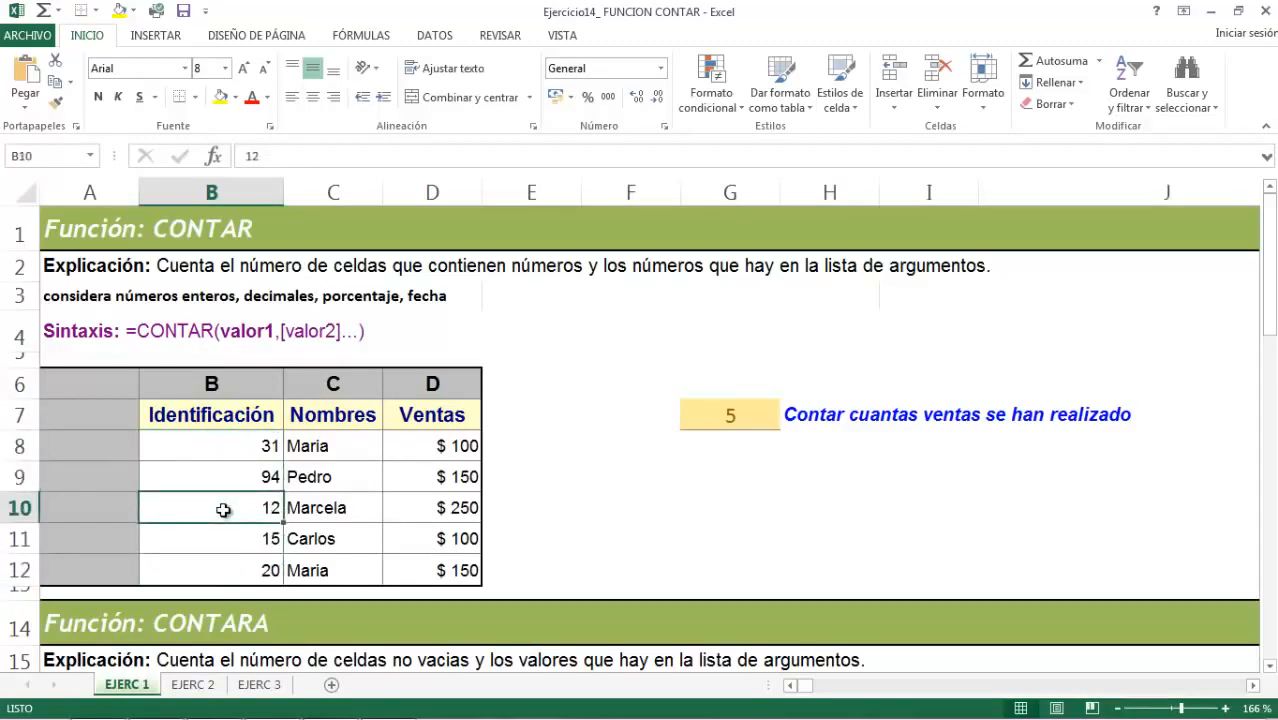
click(232, 536)
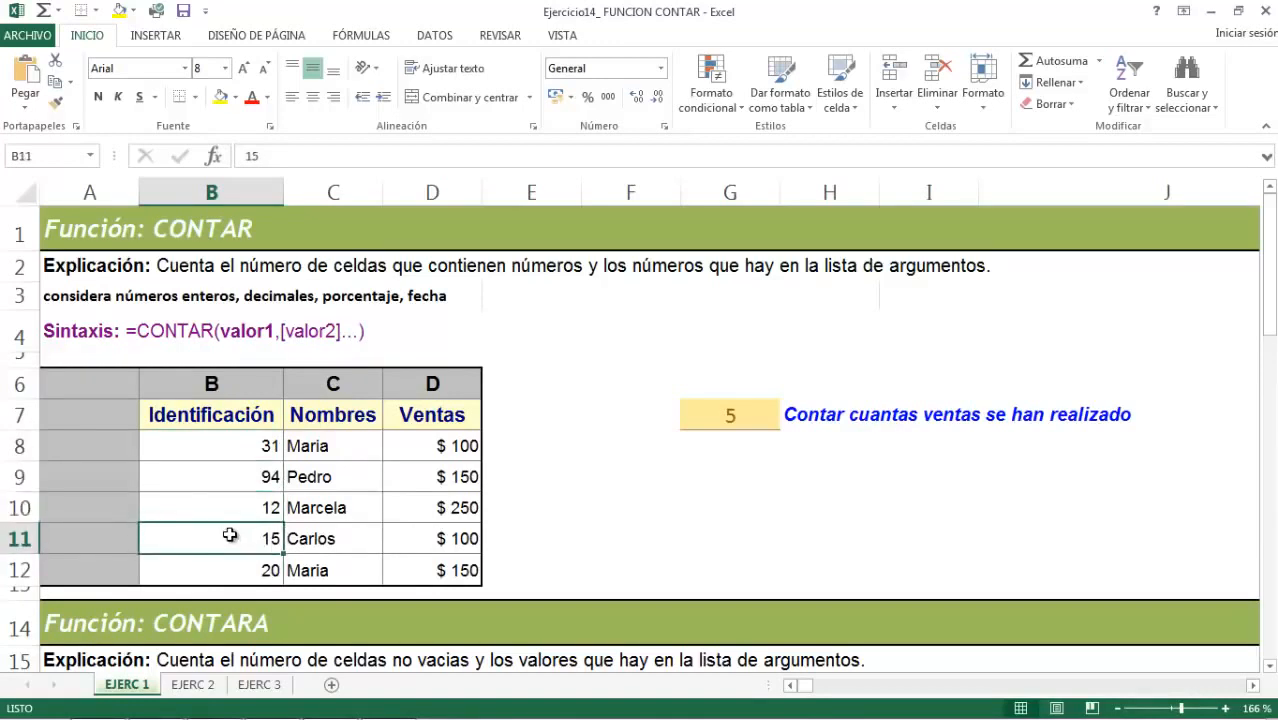
click(229, 453)
click(222, 479)
click(228, 509)
click(237, 540)
click(245, 566)
- Replace the range in G7's CONTAR formula with the Ventas cells D8:D12 and check the referenced range
click(725, 414)
double_click(740, 415)
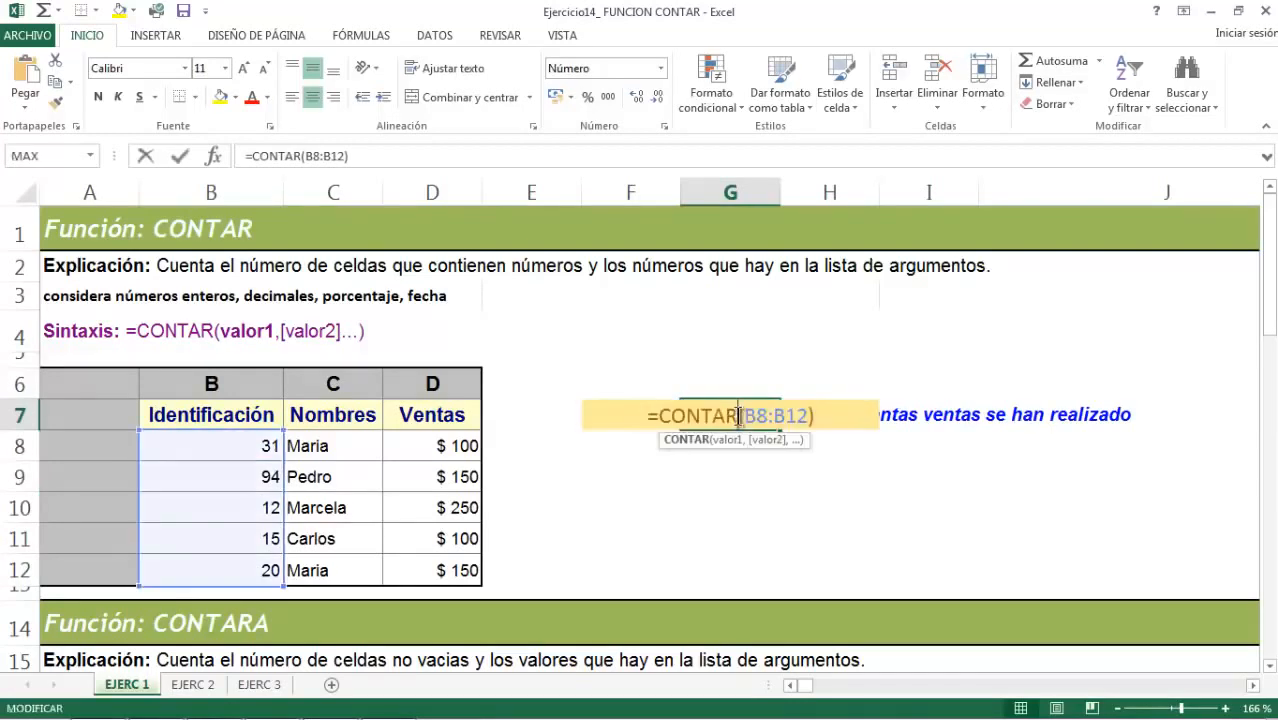
double_click(760, 413)
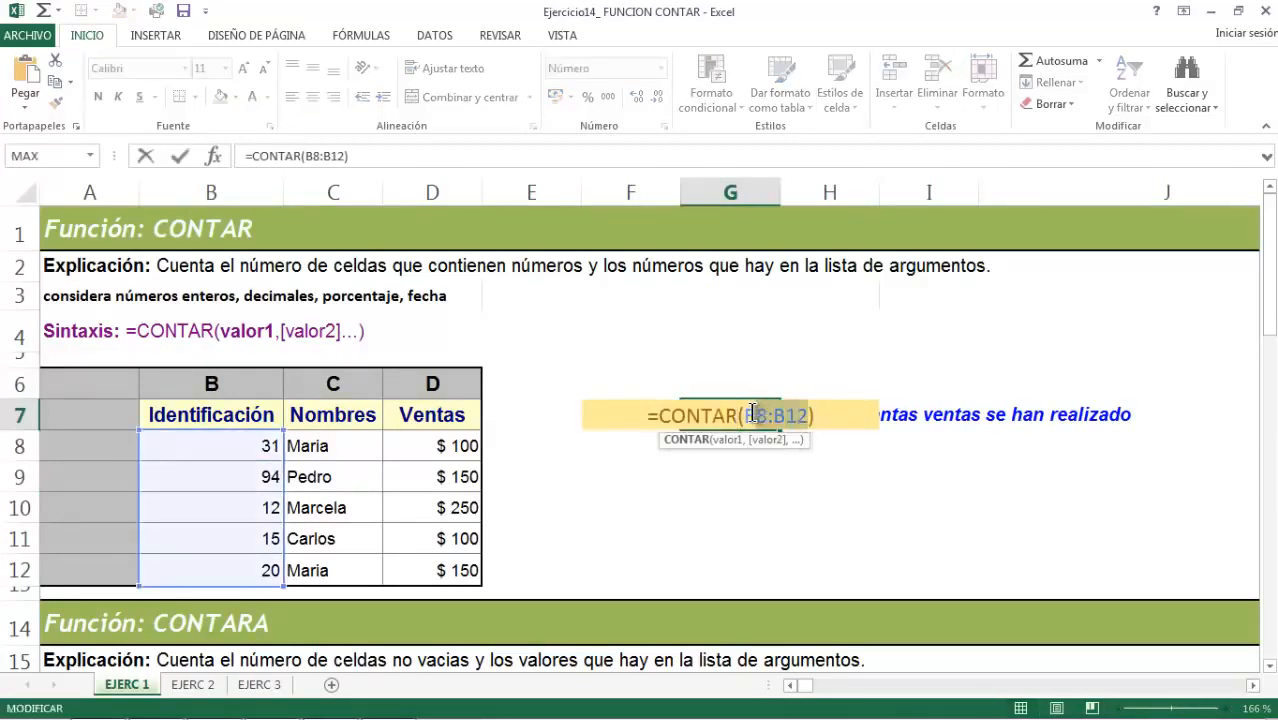
key(Delete)
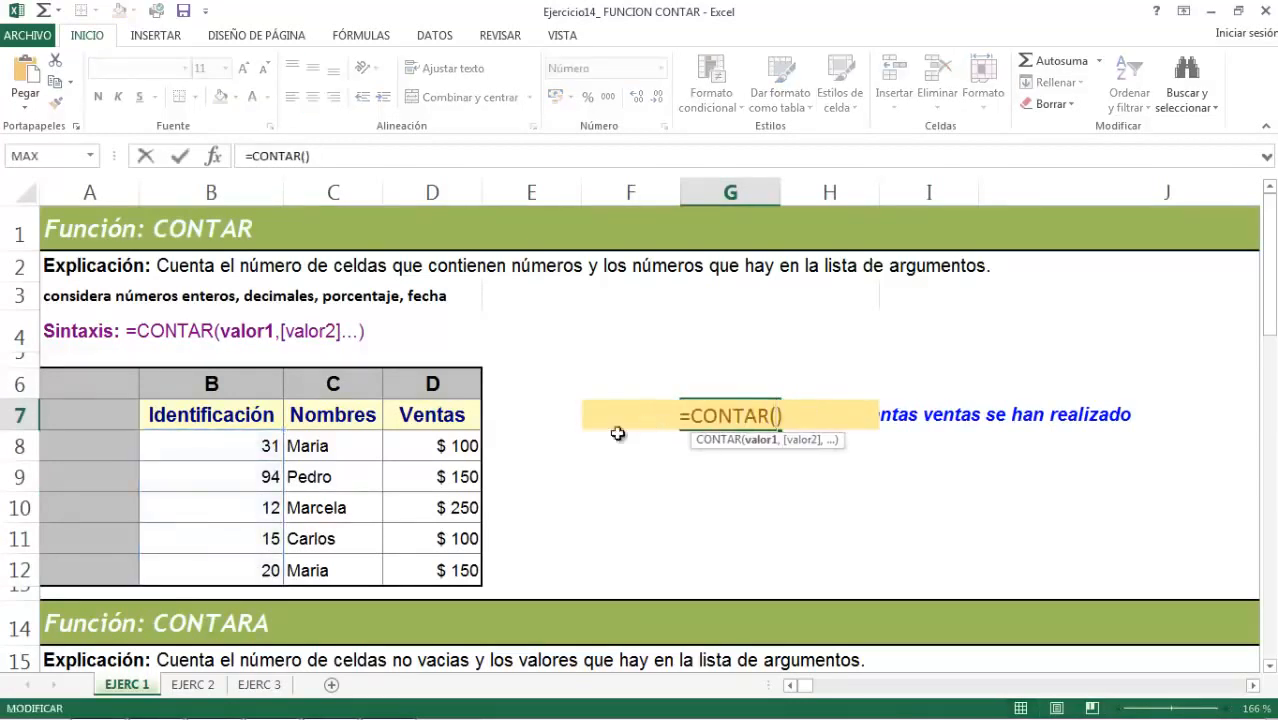
drag(448, 445, 446, 566)
key(Return)
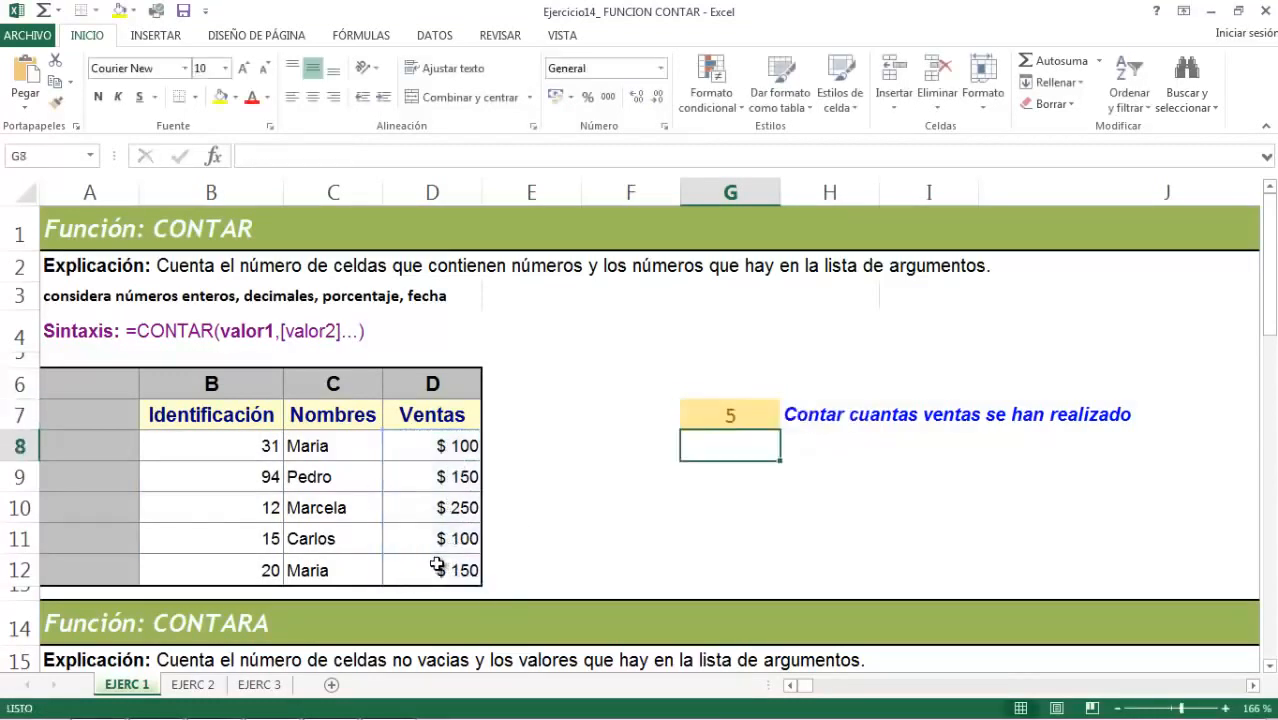
click(718, 422)
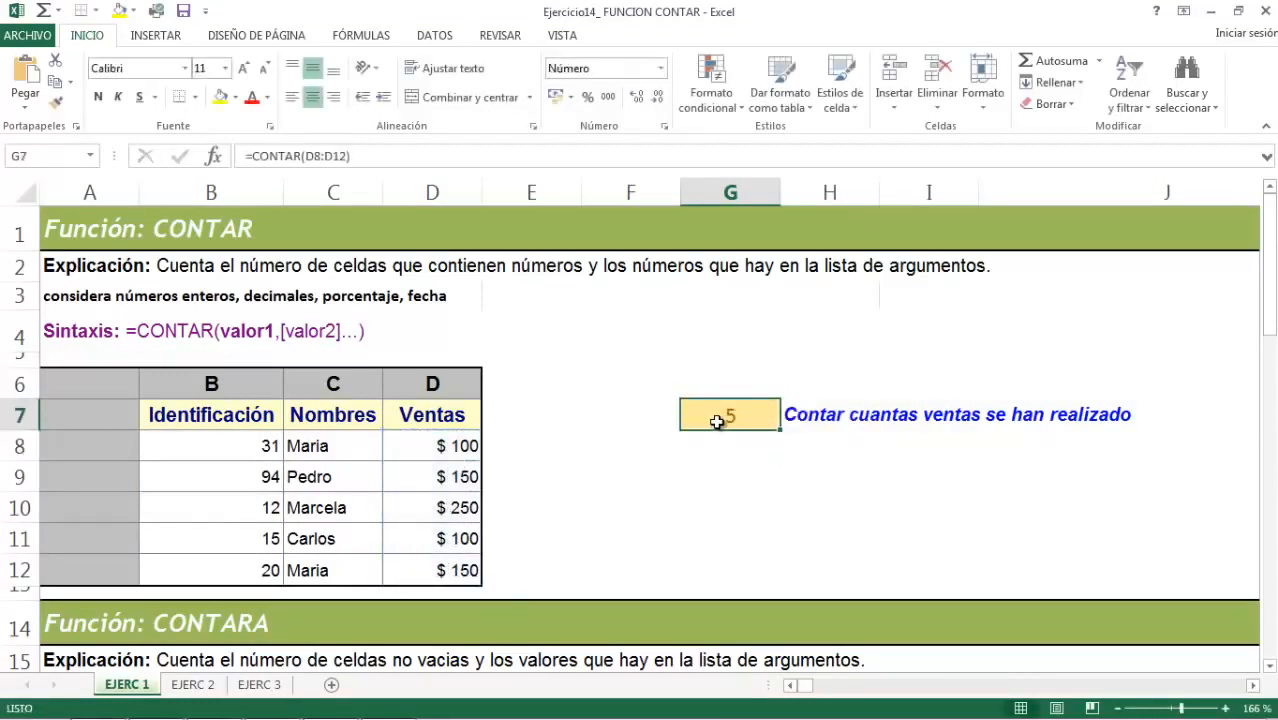
double_click(737, 416)
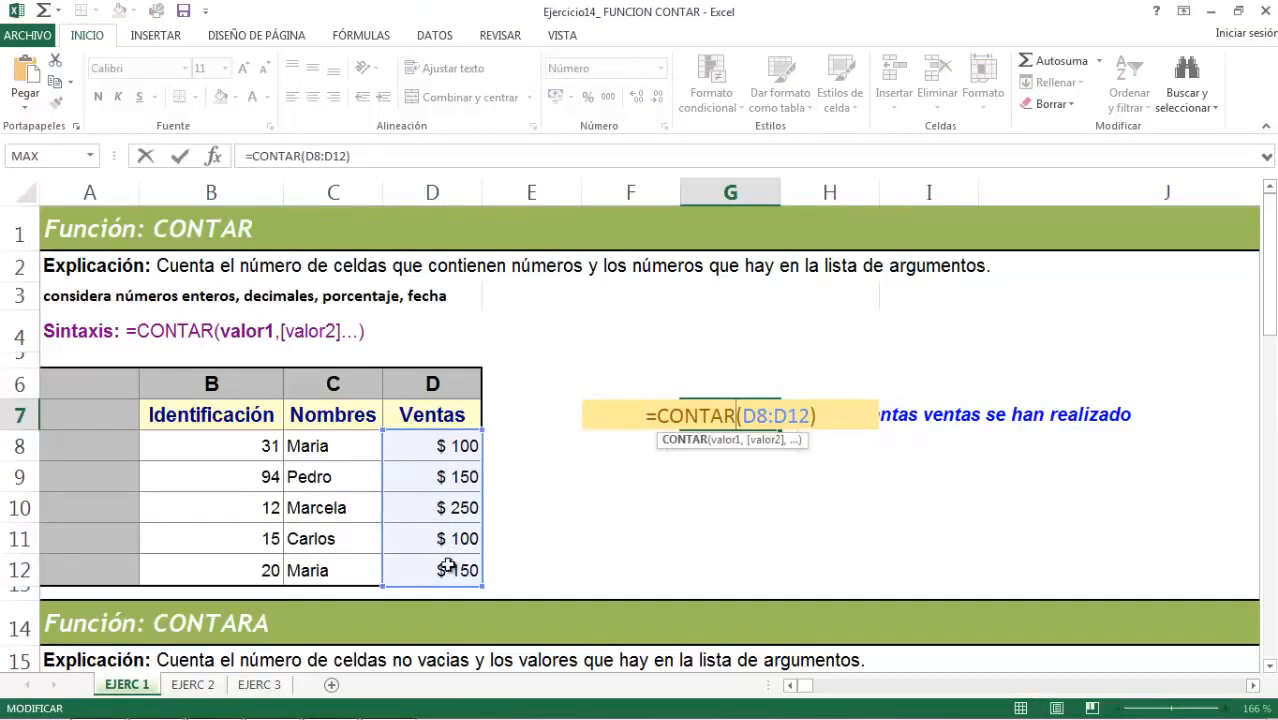
key(Return)
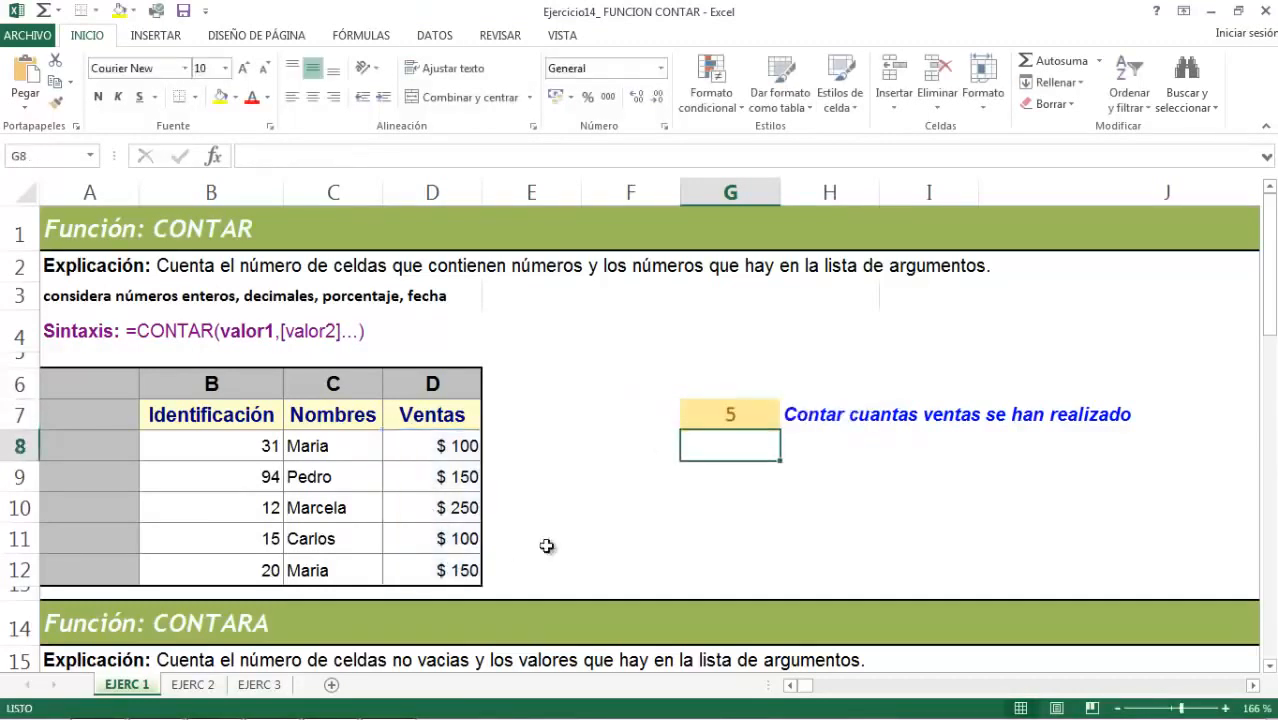
- Replace the range in G7's CONTAR formula with the Nombres cells C8:C12
double_click(737, 416)
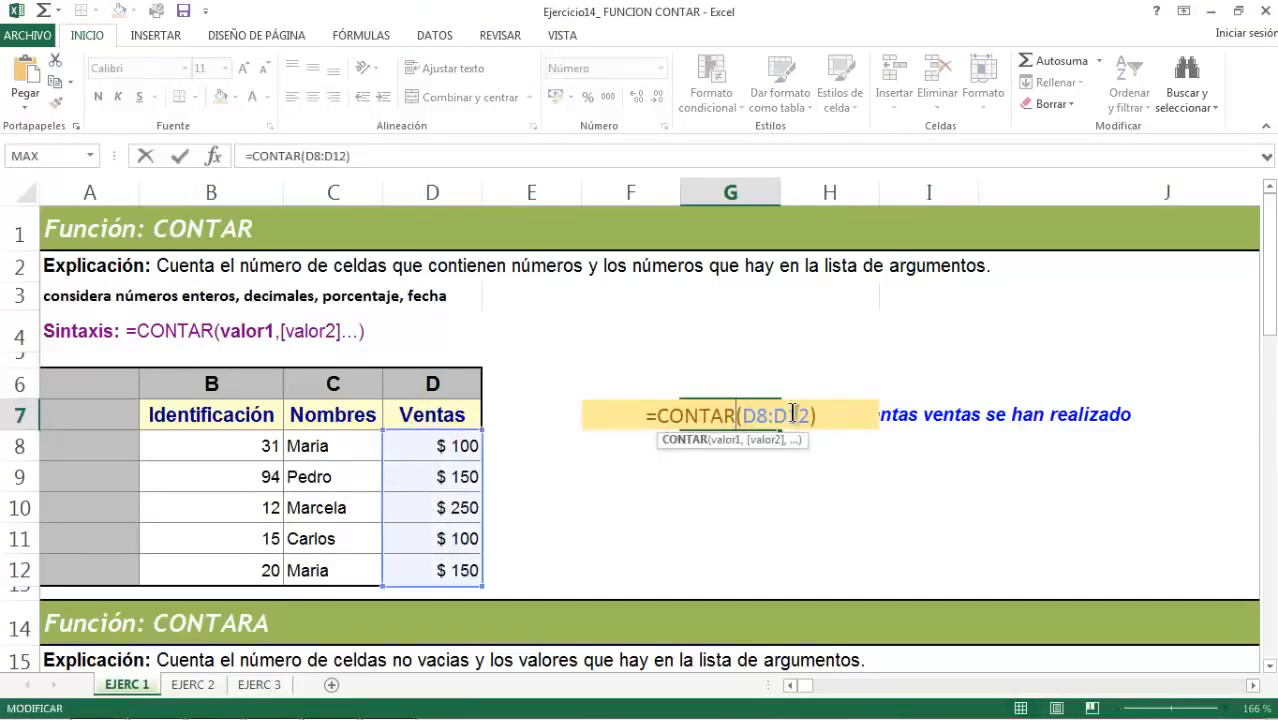
drag(811, 416, 745, 418)
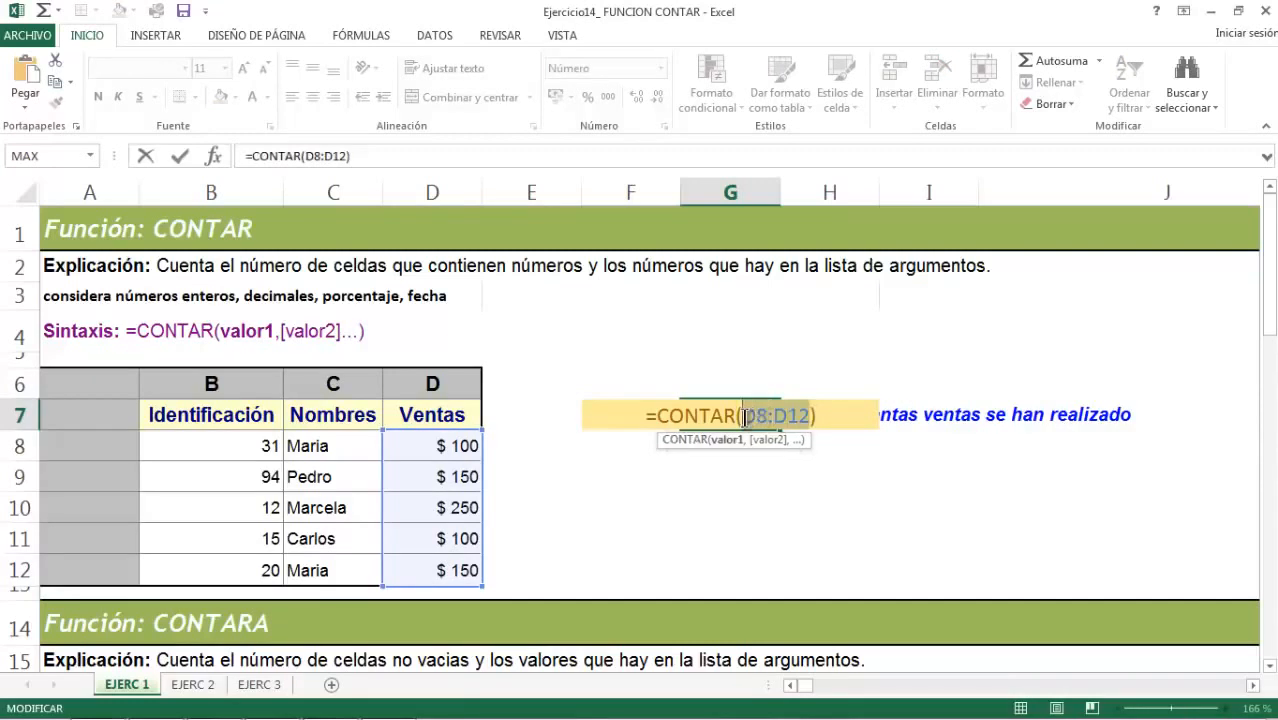
key(Delete)
drag(330, 442, 339, 568)
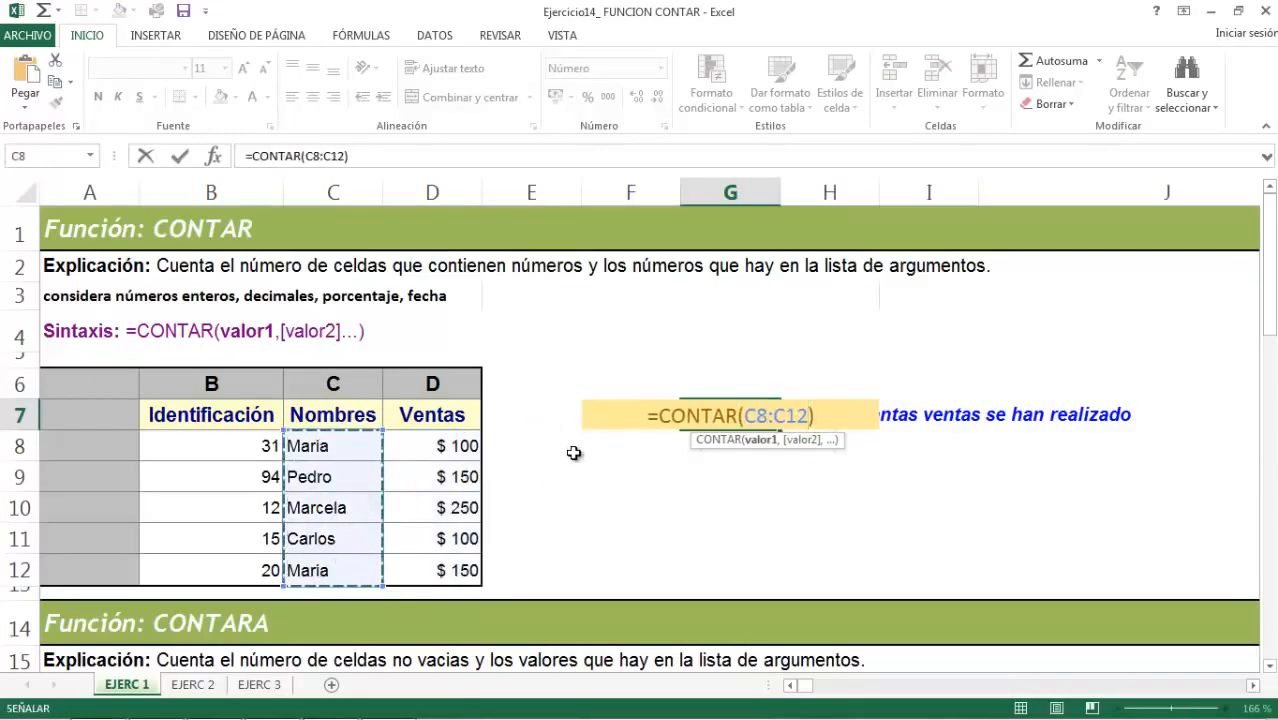
key(Return)
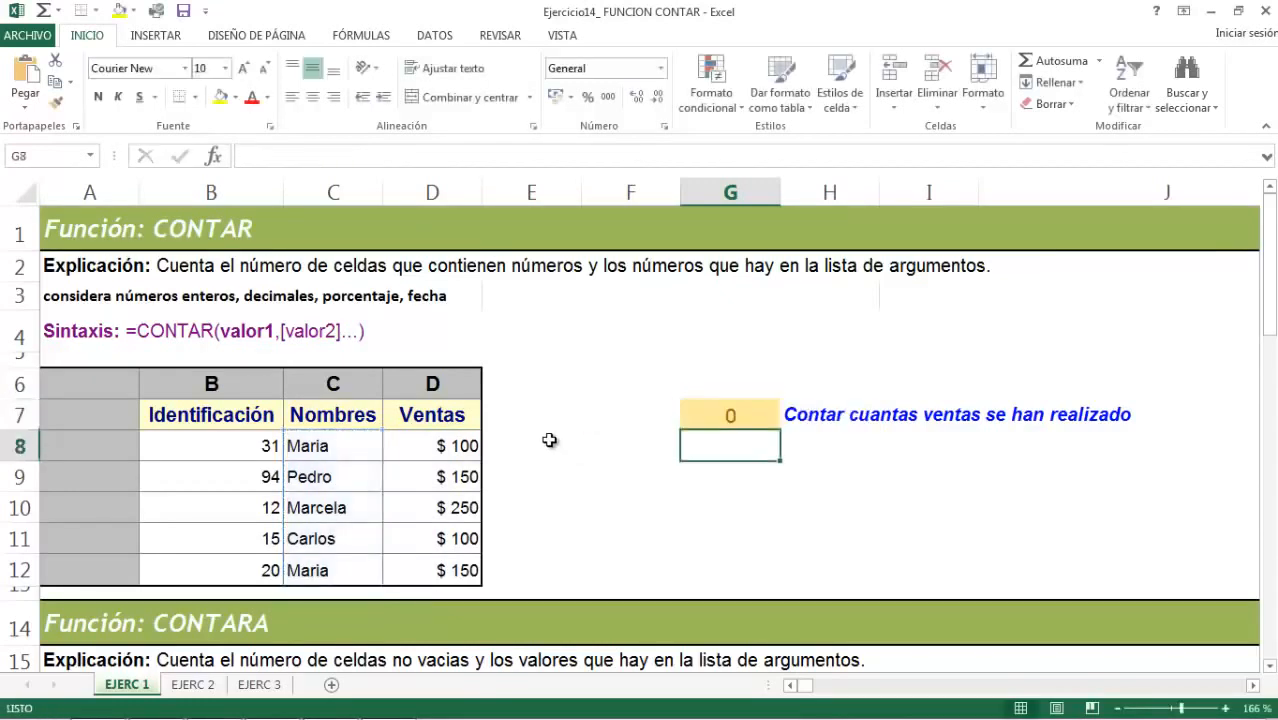
- Review the formula in G7 and inspect the individual Nombres entries in C8:C12
click(718, 415)
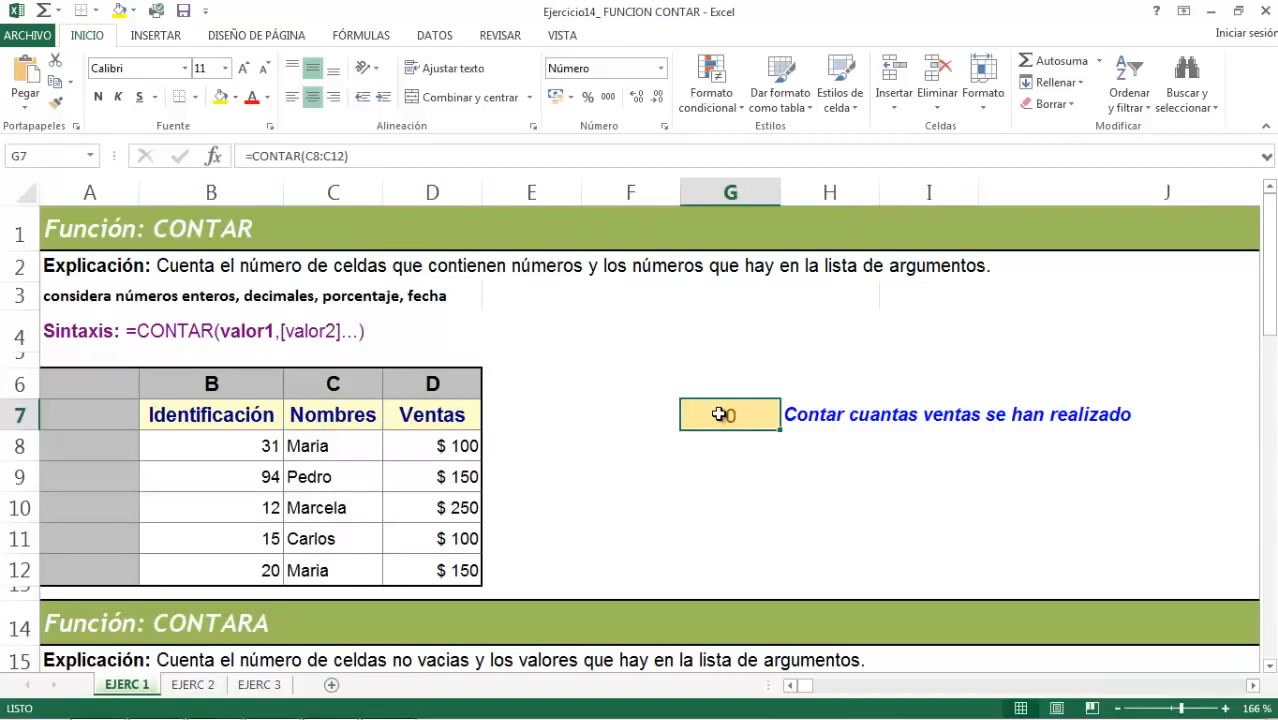
click(328, 446)
click(322, 477)
click(325, 505)
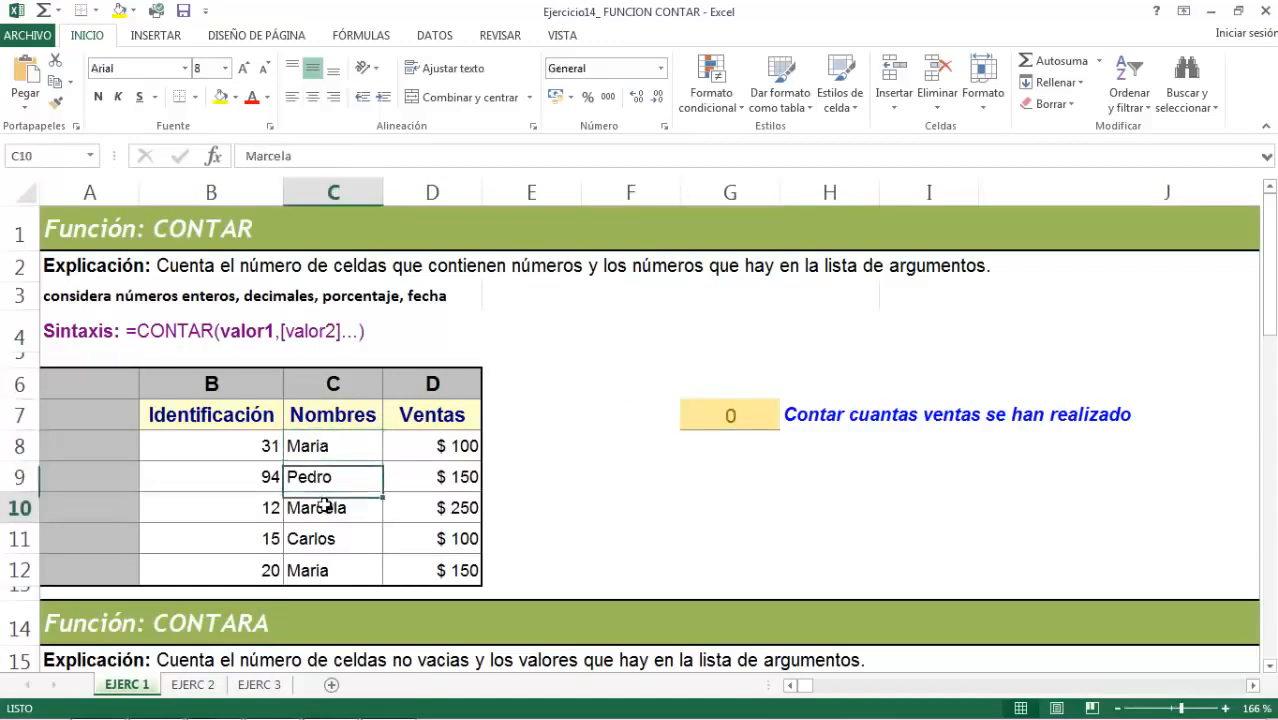
click(328, 538)
click(333, 568)
click(332, 446)
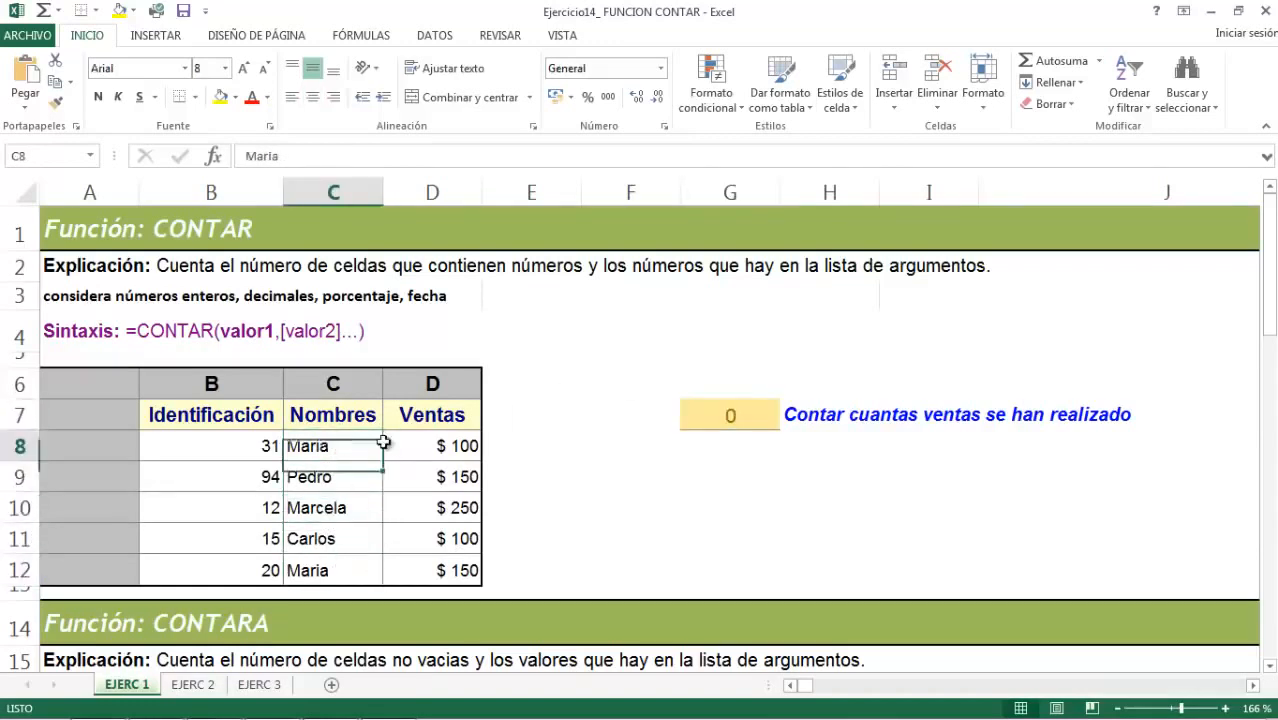
- Set the range in G7's CONTAR formula to the Identificación cells B8:B12
double_click(727, 417)
drag(808, 416, 751, 416)
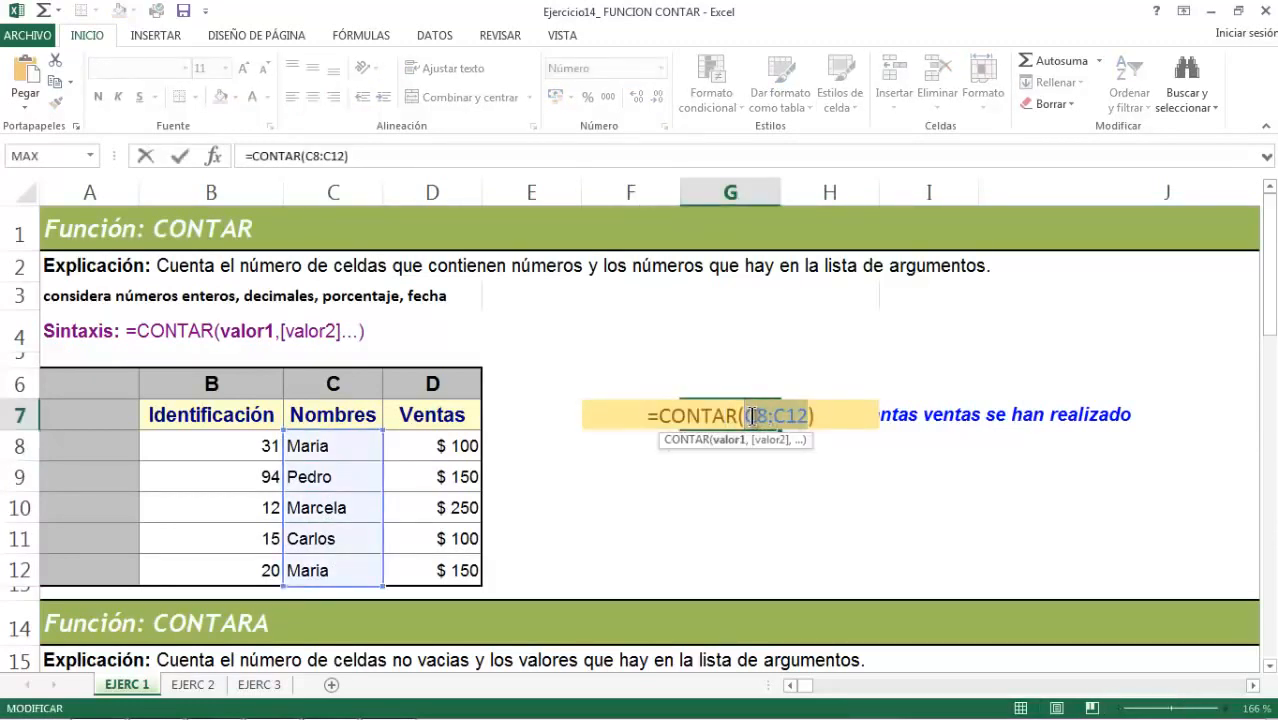
key(BackSpace)
drag(256, 440, 257, 568)
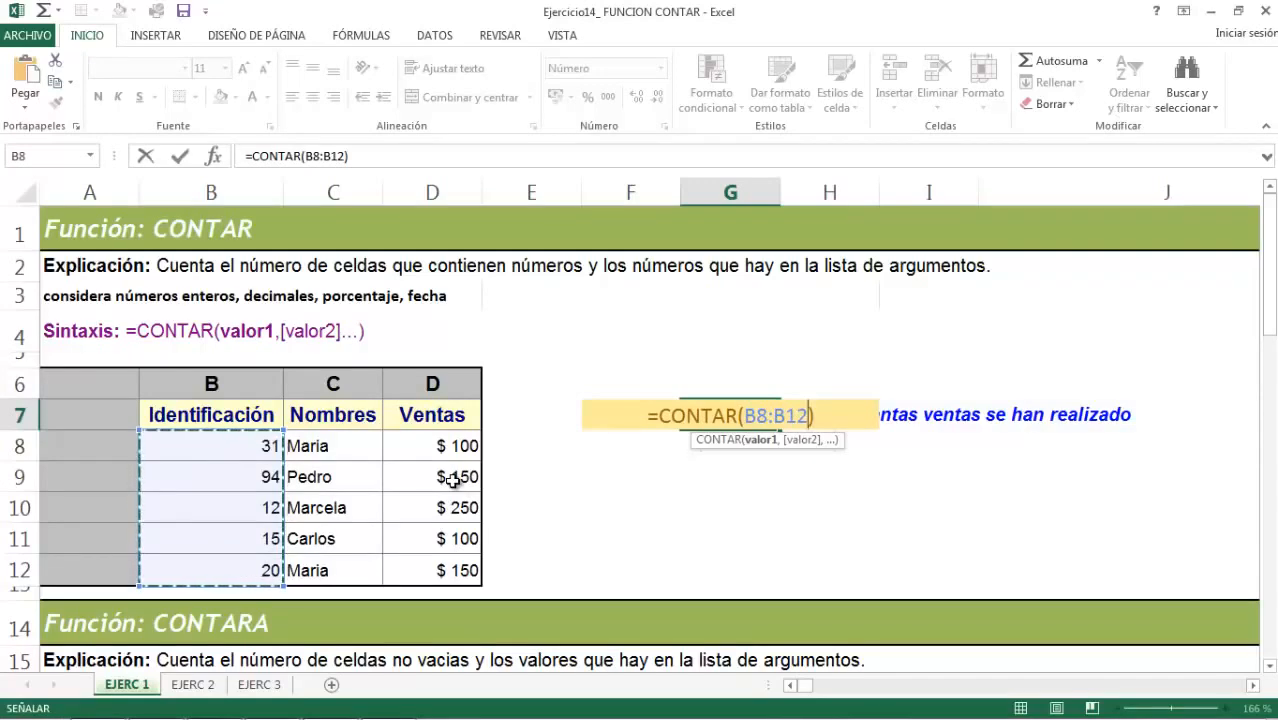
key(Return)
click(736, 414)
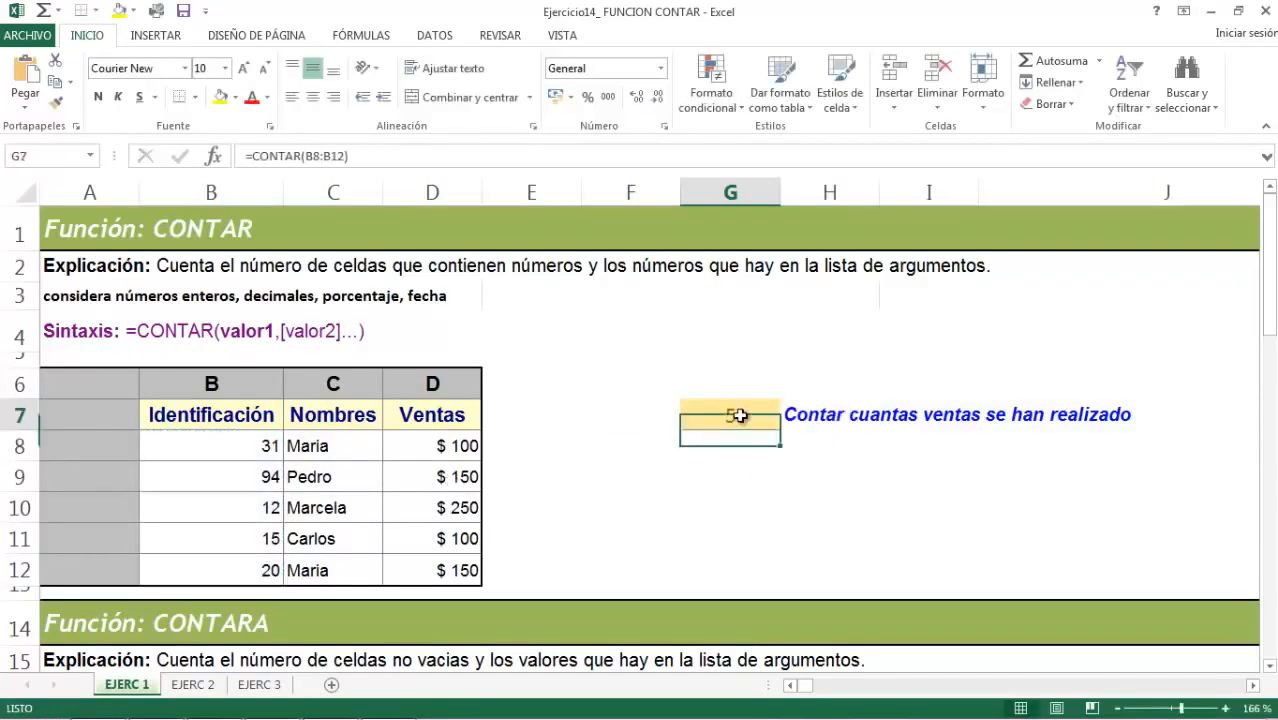
- Examine the CONTARA exercise, its answer cell G19 and the seller table in B20:D24, comparing names with identifications
scroll(752, 415, down, 2)
scroll(755, 415, down, 1)
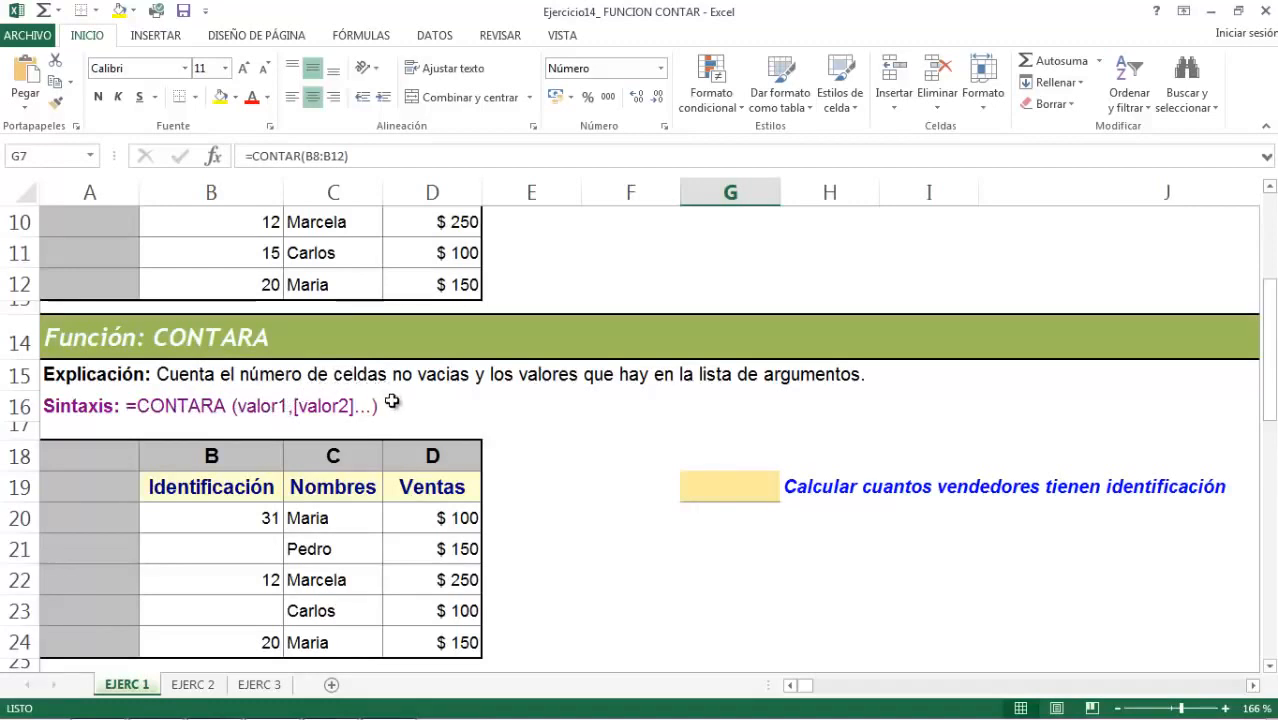
click(746, 489)
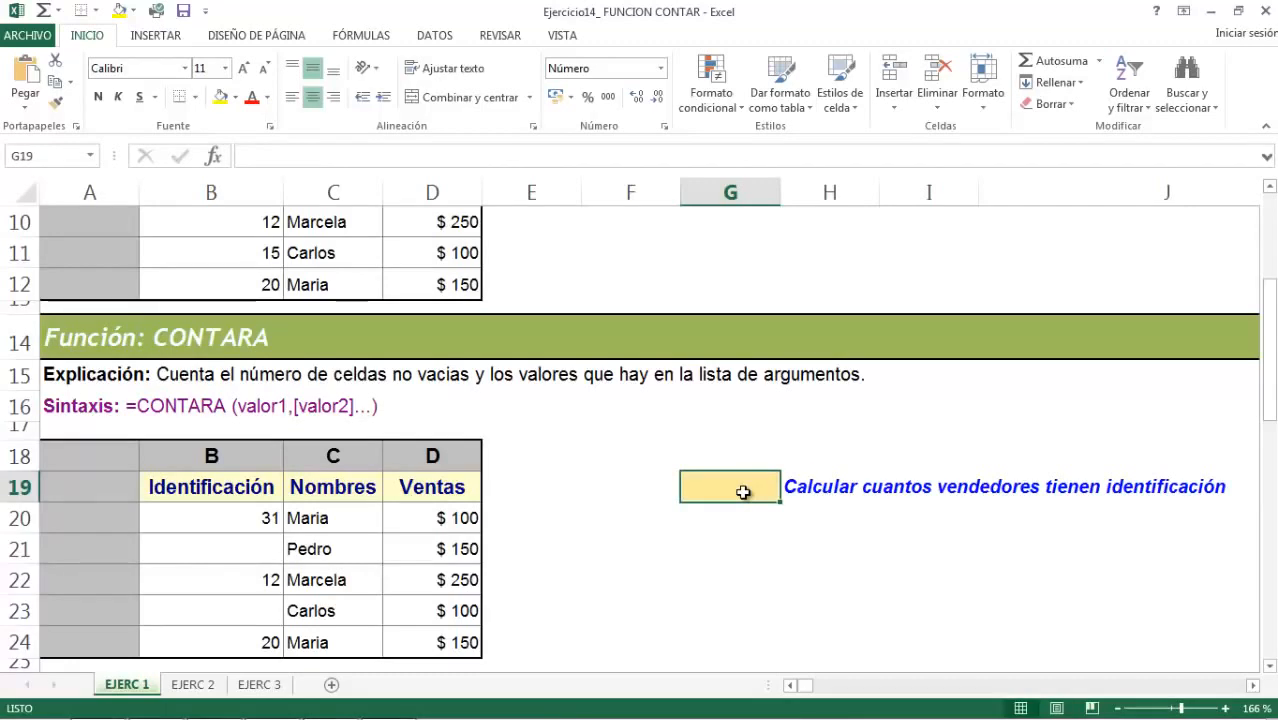
drag(214, 519, 437, 655)
click(320, 519)
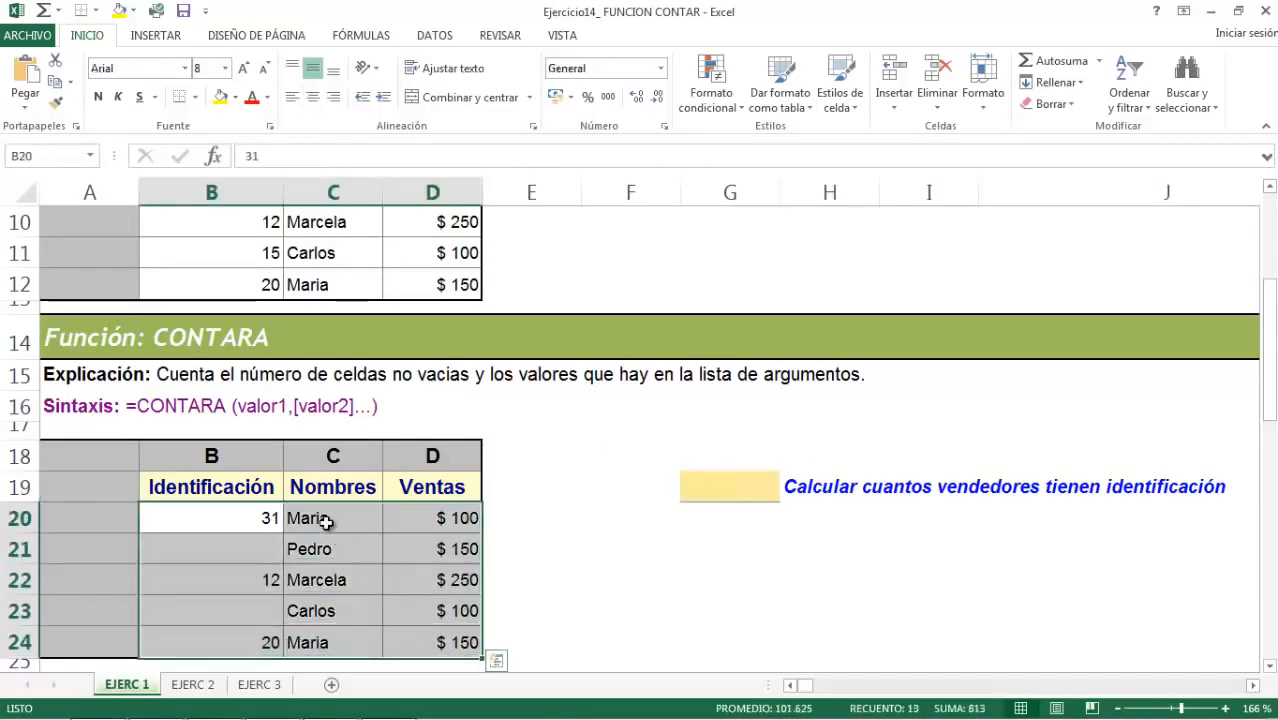
click(231, 514)
click(335, 577)
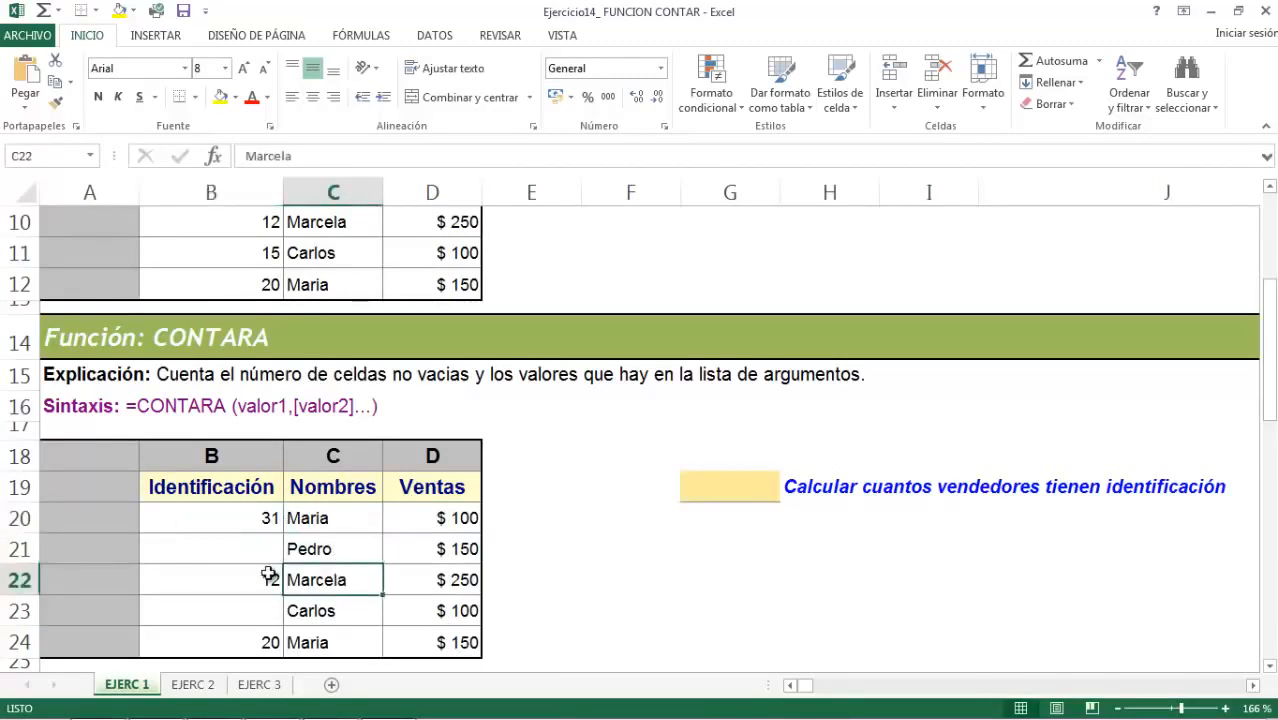
- Check which sellers in rows 22 to 24 have an identification, and review the Identificación cells from B24 up to B20
click(257, 579)
click(330, 640)
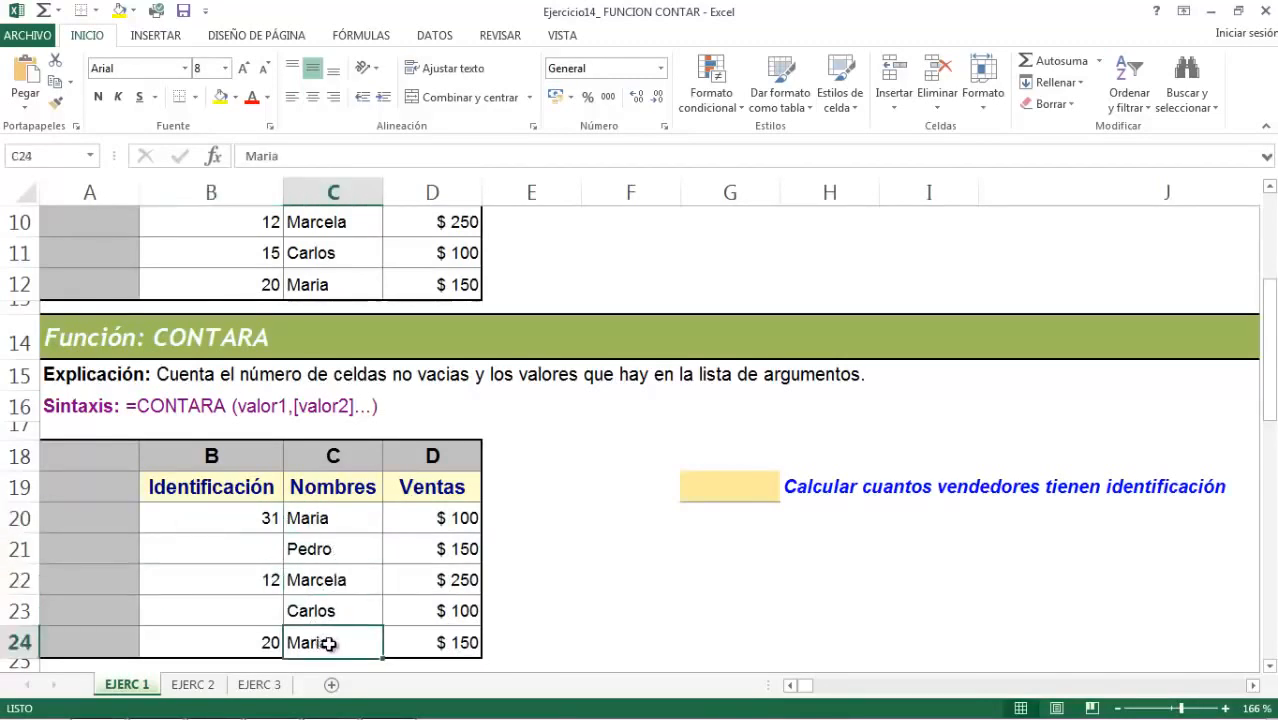
click(231, 643)
key(Up)
key(Up)
key(Up)
key(Up)
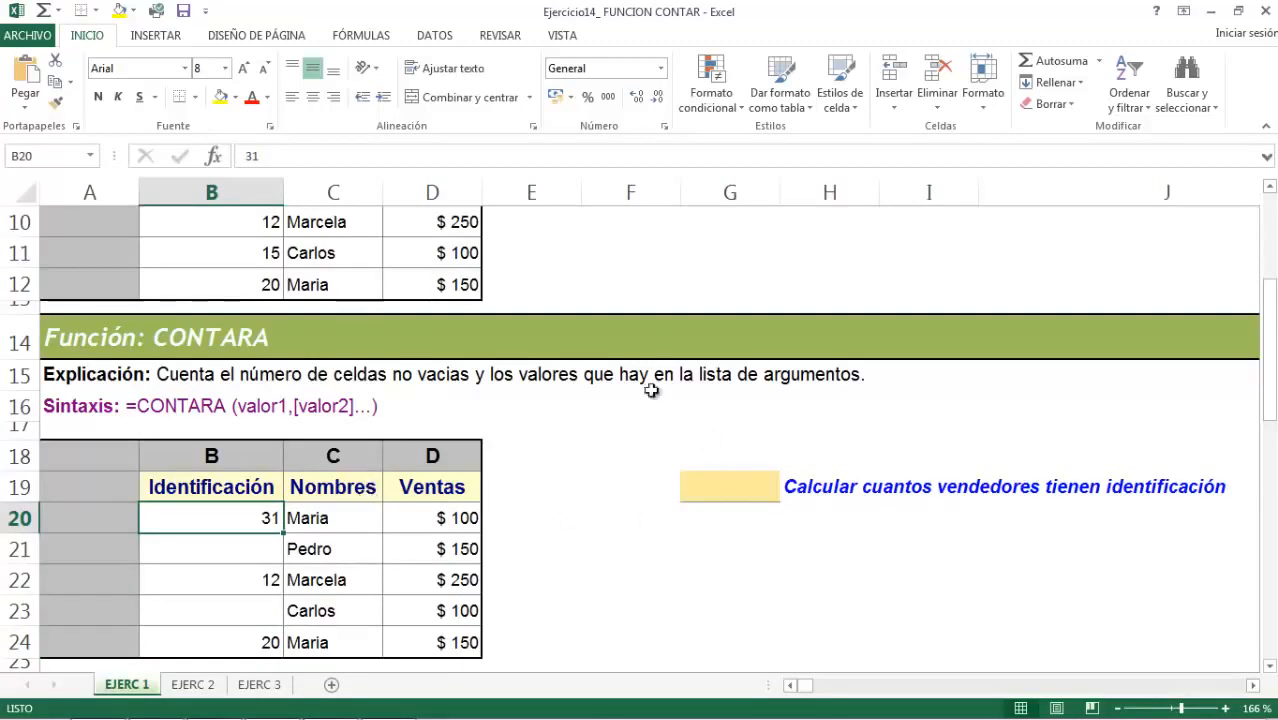
- Count the sellers with an identification in G19 using =CONTARA(B20:B24)
click(745, 487)
text(=contar)
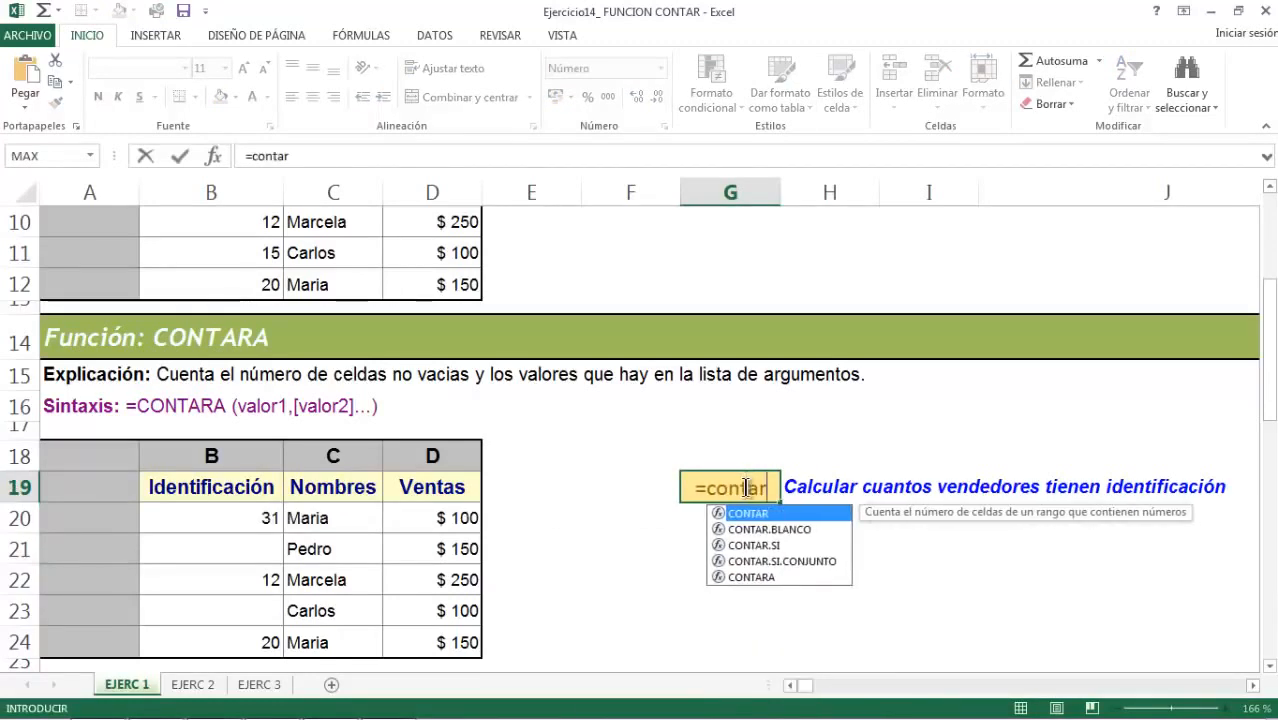
text(a()
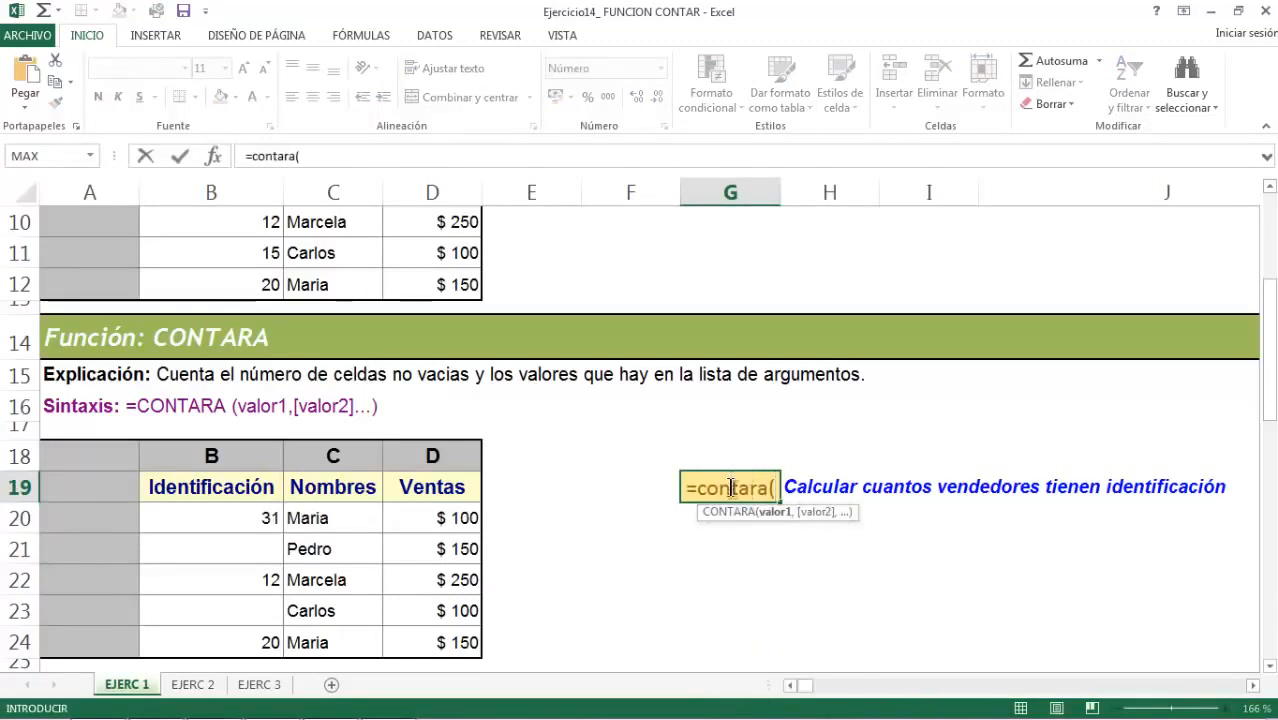
drag(232, 518, 218, 644)
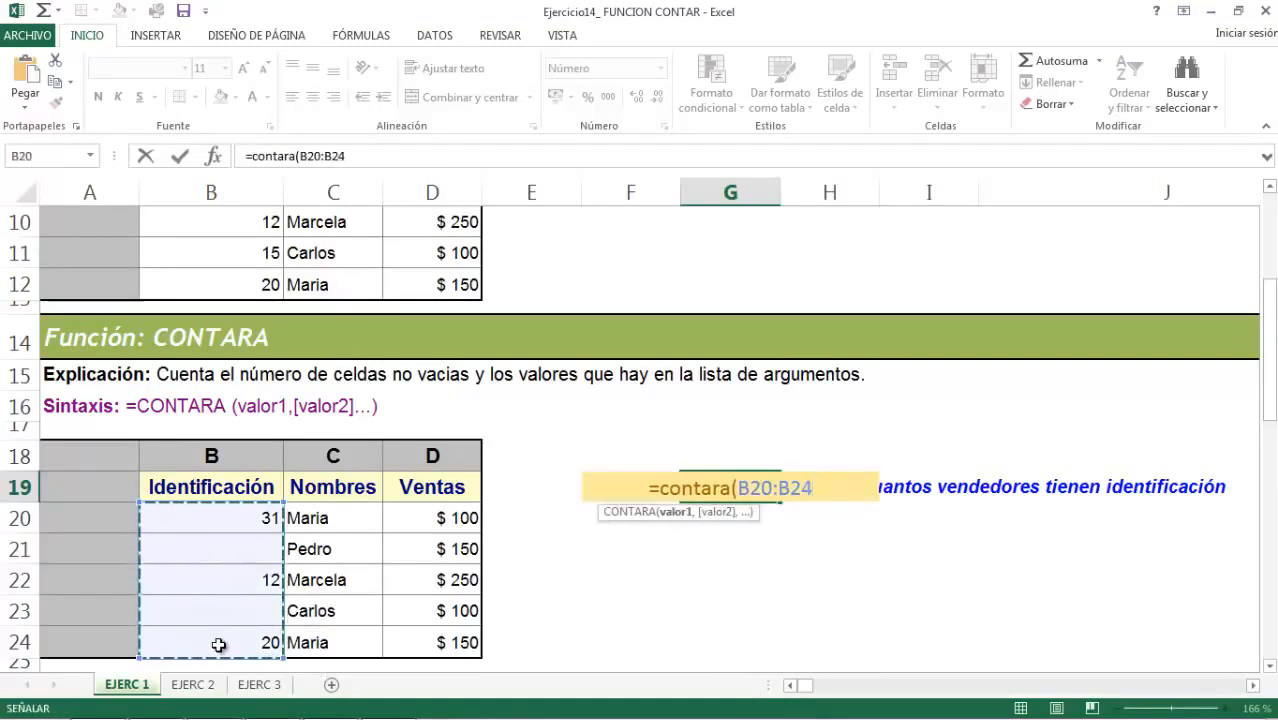
text())
key(Return)
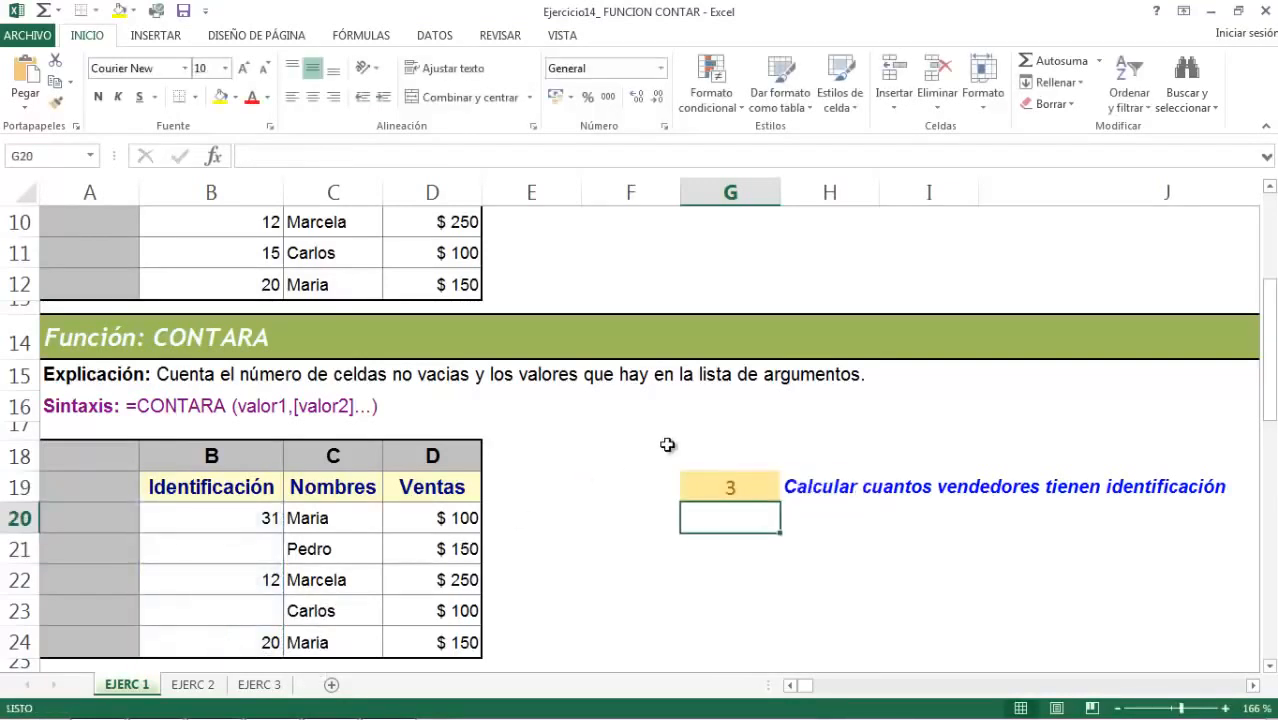
- Review the CONTARA formula in G19 and compare its count with the filled Identificación cells B20, B22 and B24
click(731, 490)
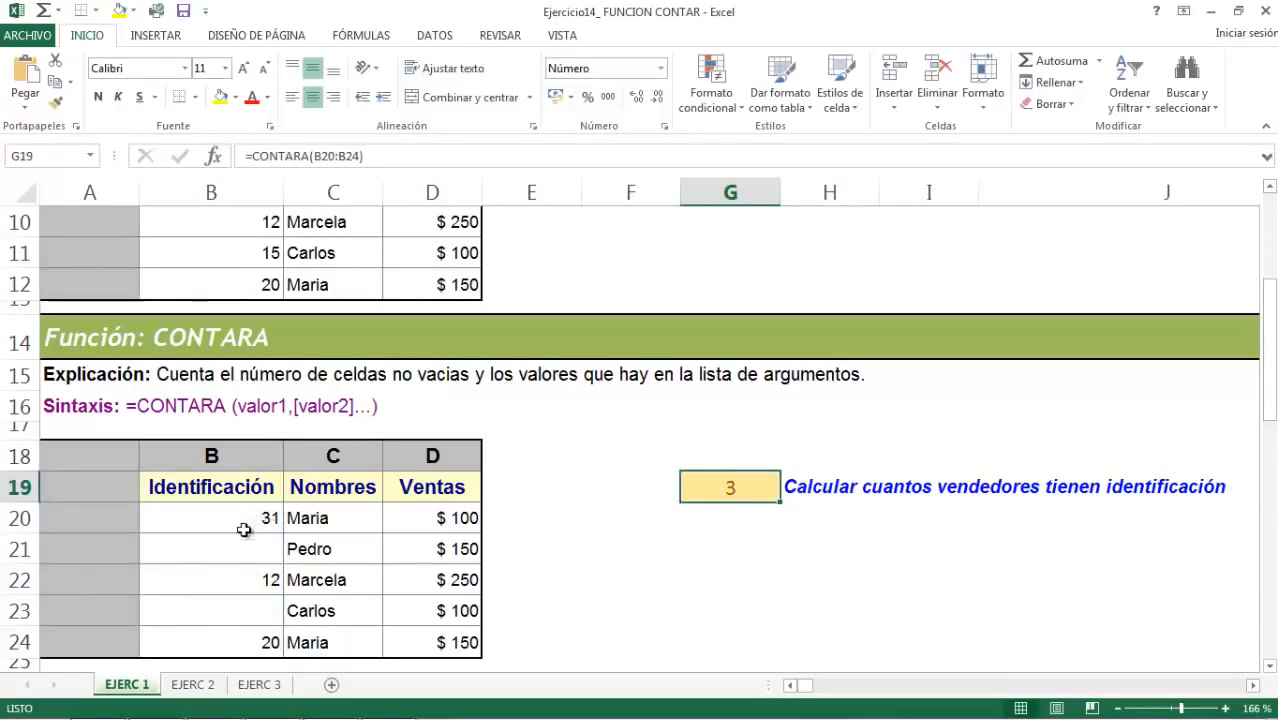
click(250, 570)
click(265, 640)
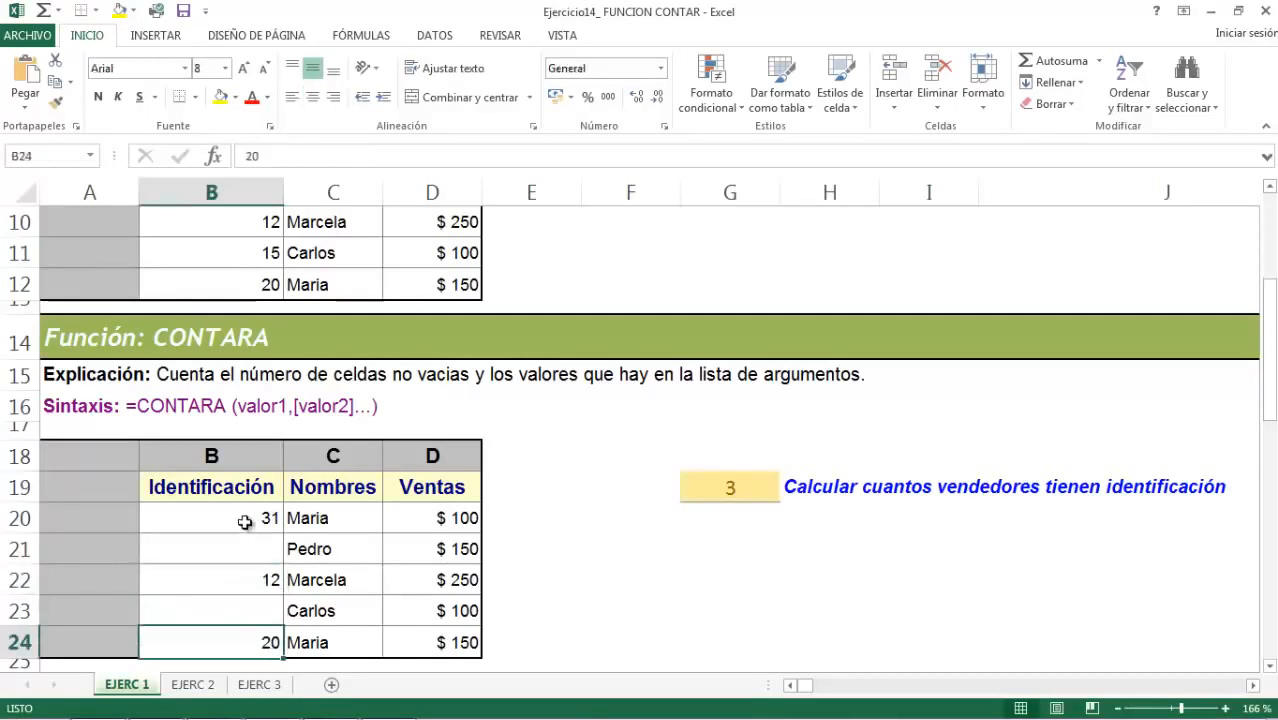
click(251, 522)
click(252, 580)
click(262, 643)
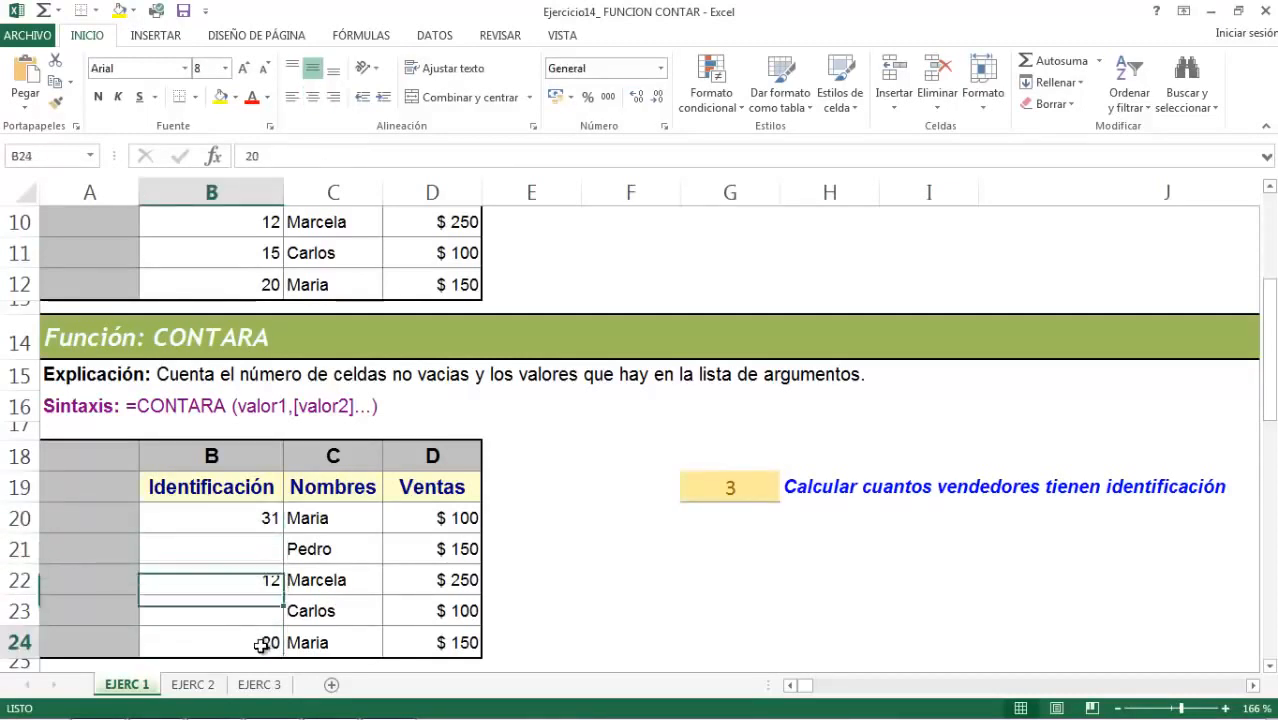
click(260, 512)
click(247, 585)
click(266, 640)
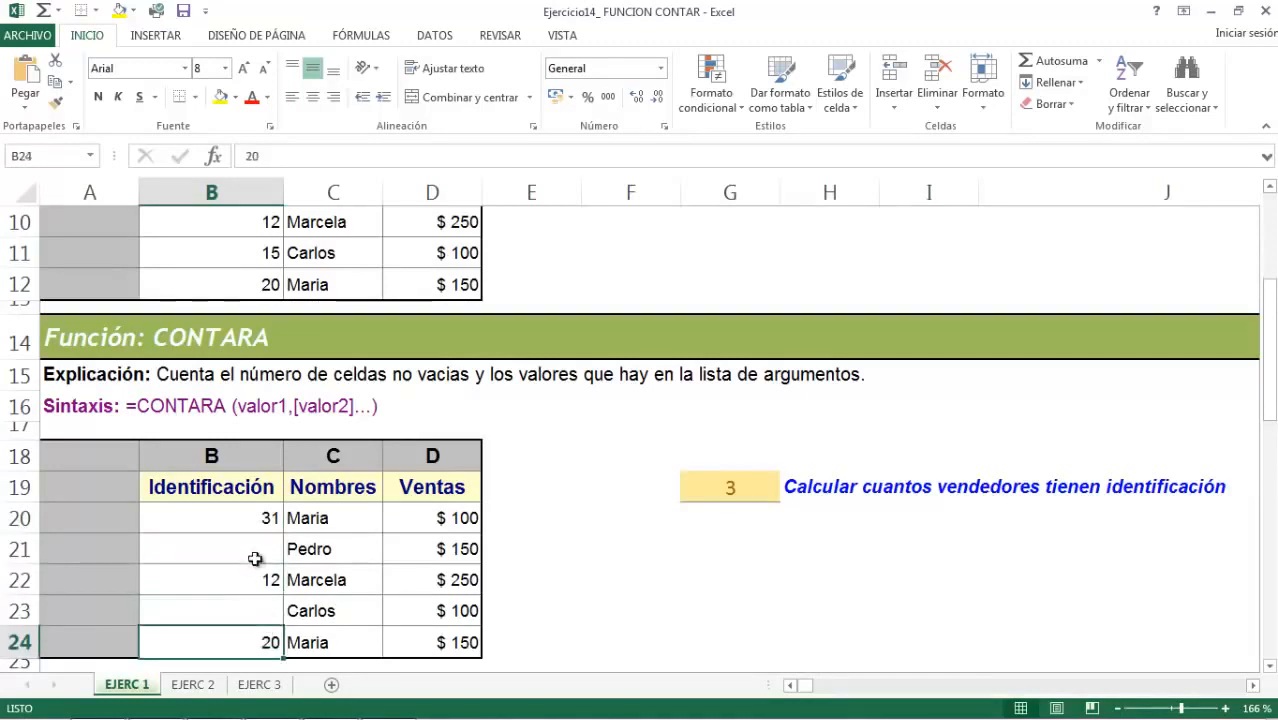
click(254, 518)
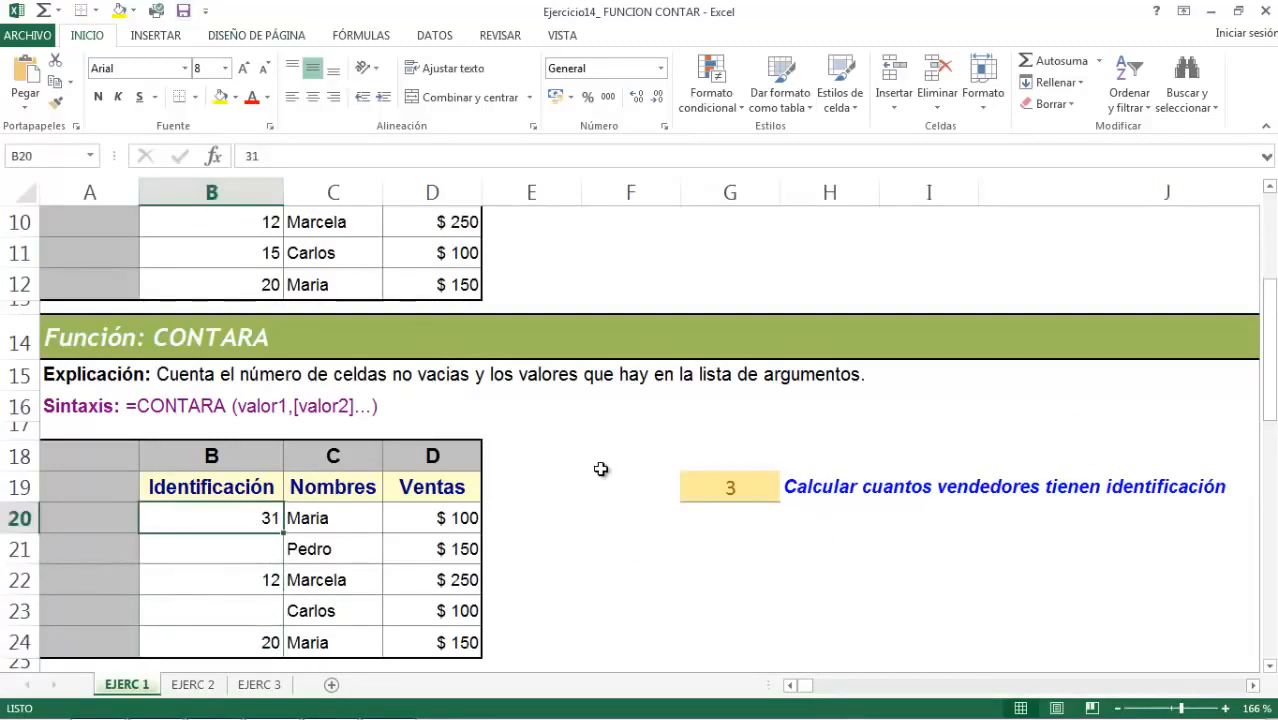
click(600, 468)
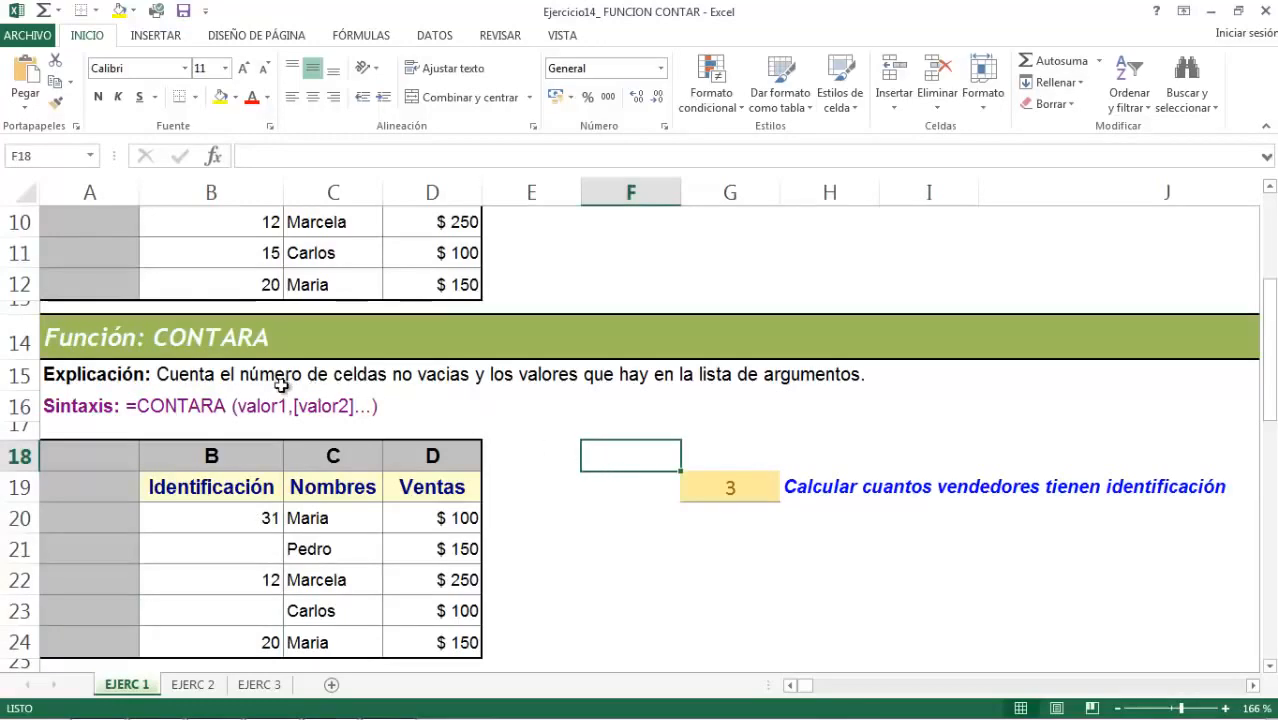
click(560, 541)
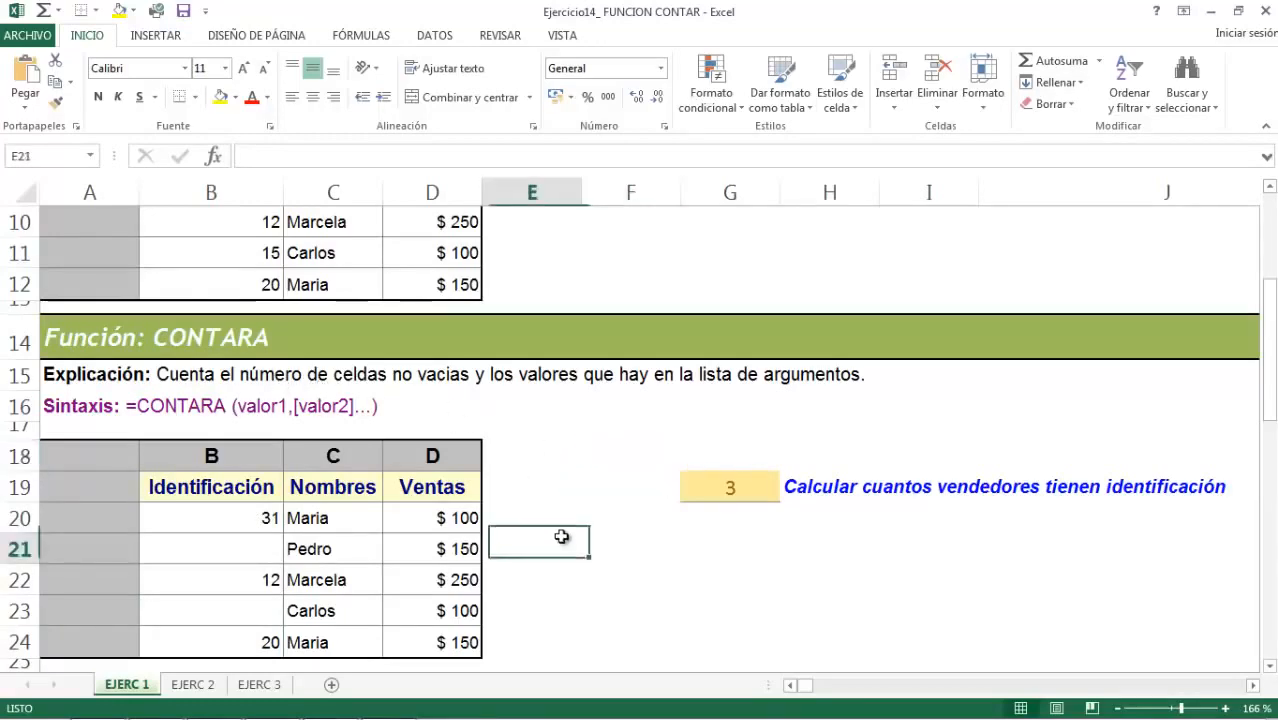
- Begin a formula with =conta in G31 of the CONTAR.BLANCO exercise and compare the descriptions of CONTAR, CONTAR.BLANCO and CONTAR.SI
scroll(605, 512, down, 4)
scroll(600, 508, down, 1)
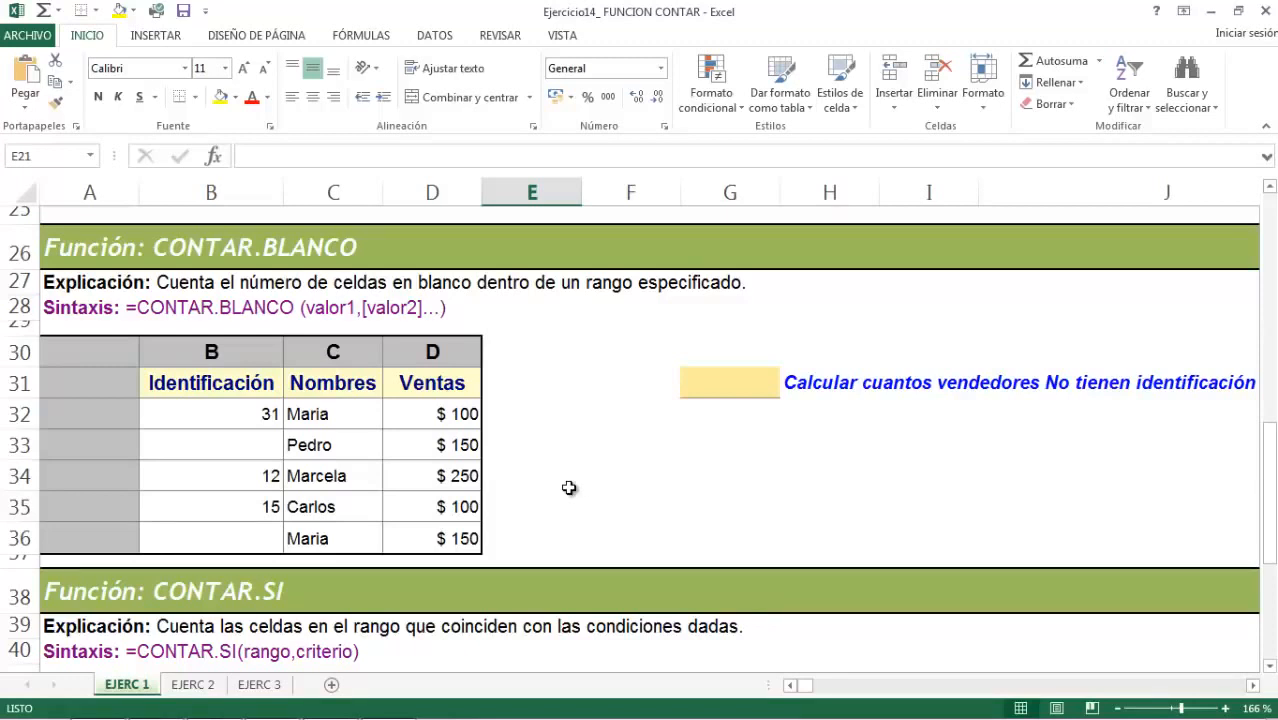
click(726, 390)
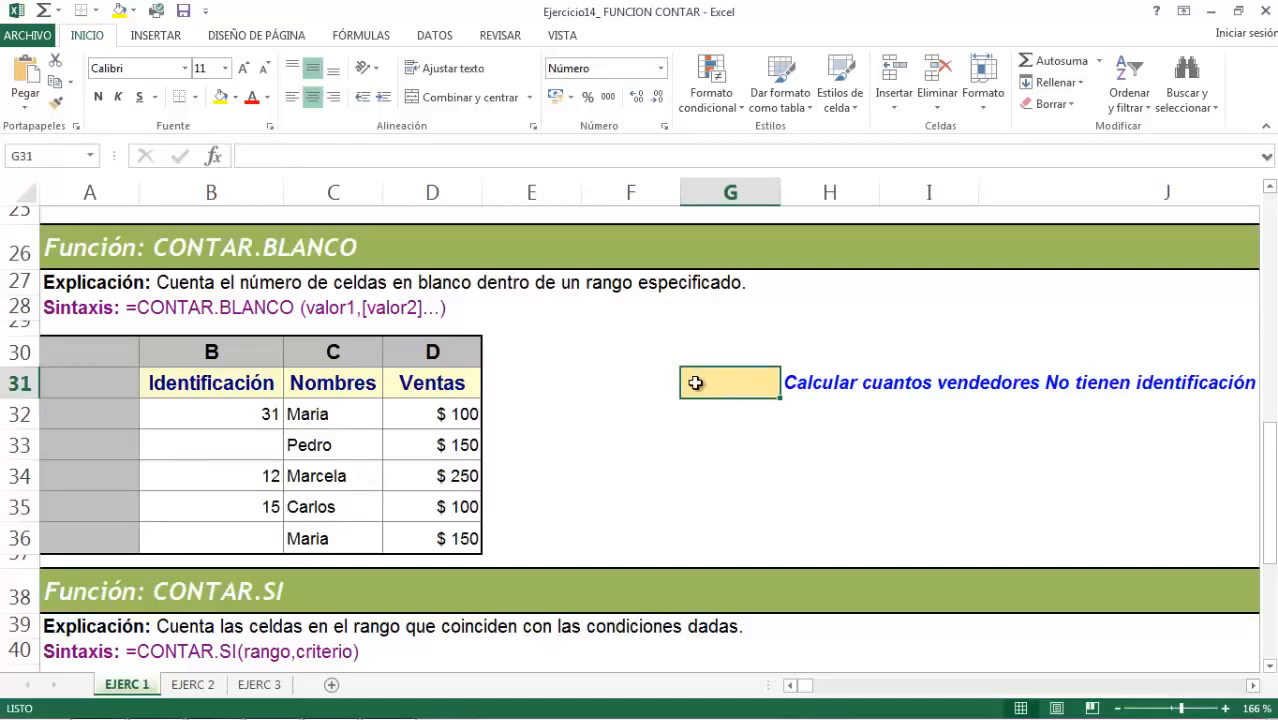
text(=conta)
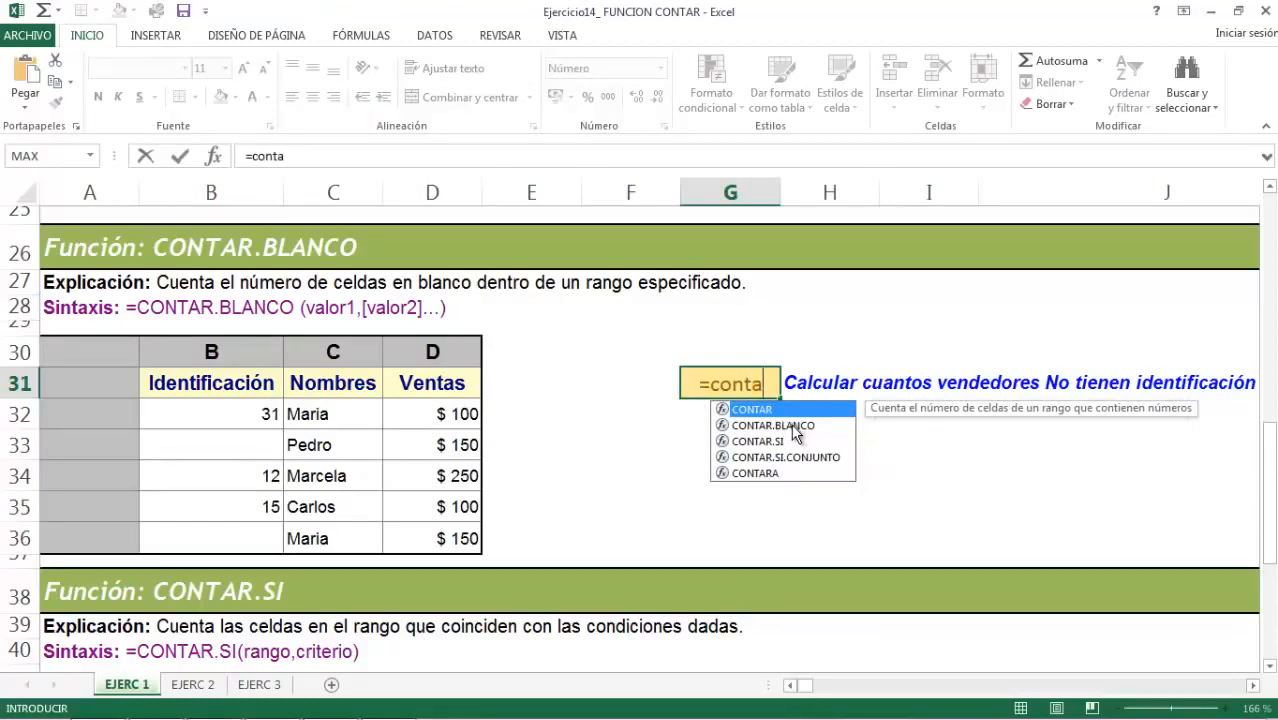
click(796, 426)
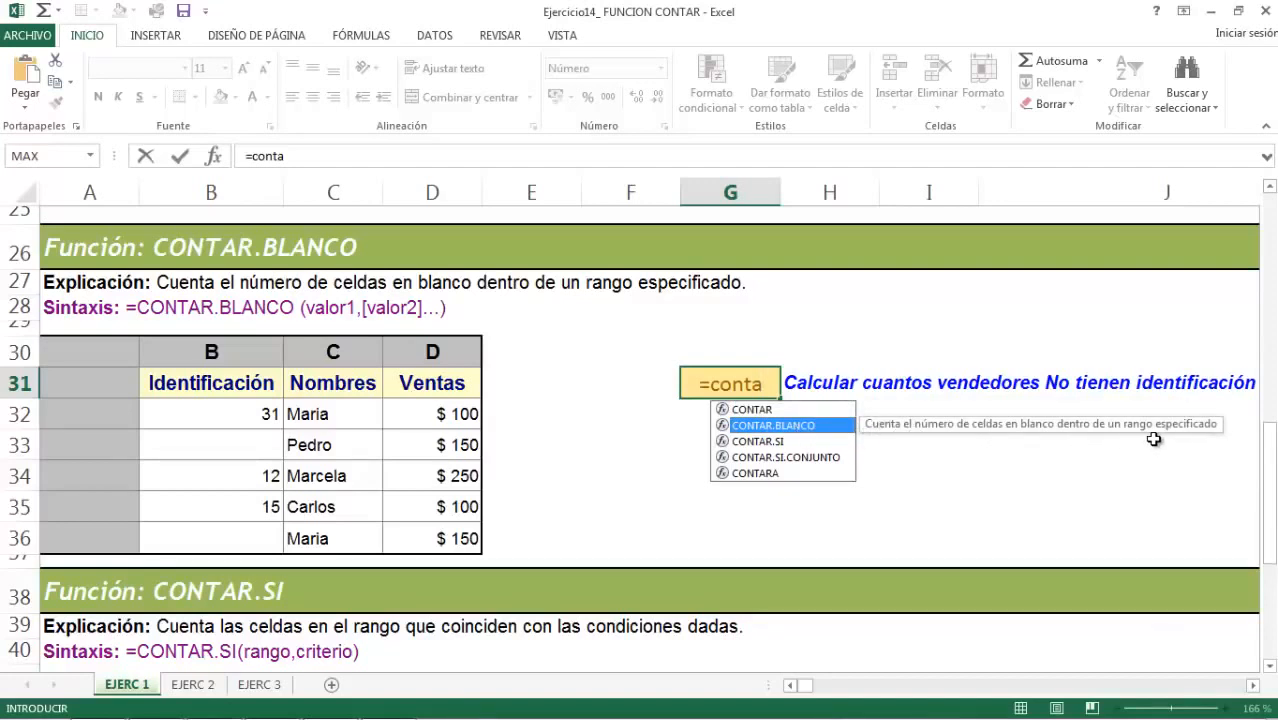
click(777, 445)
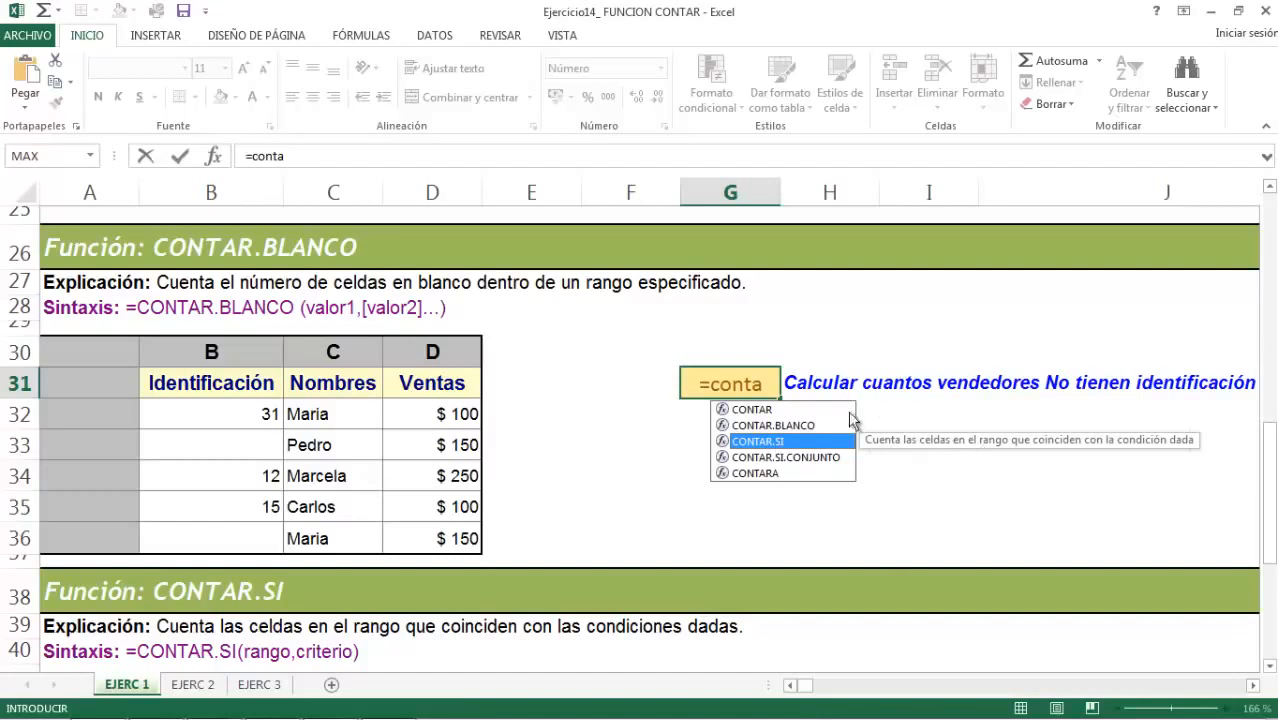
click(760, 410)
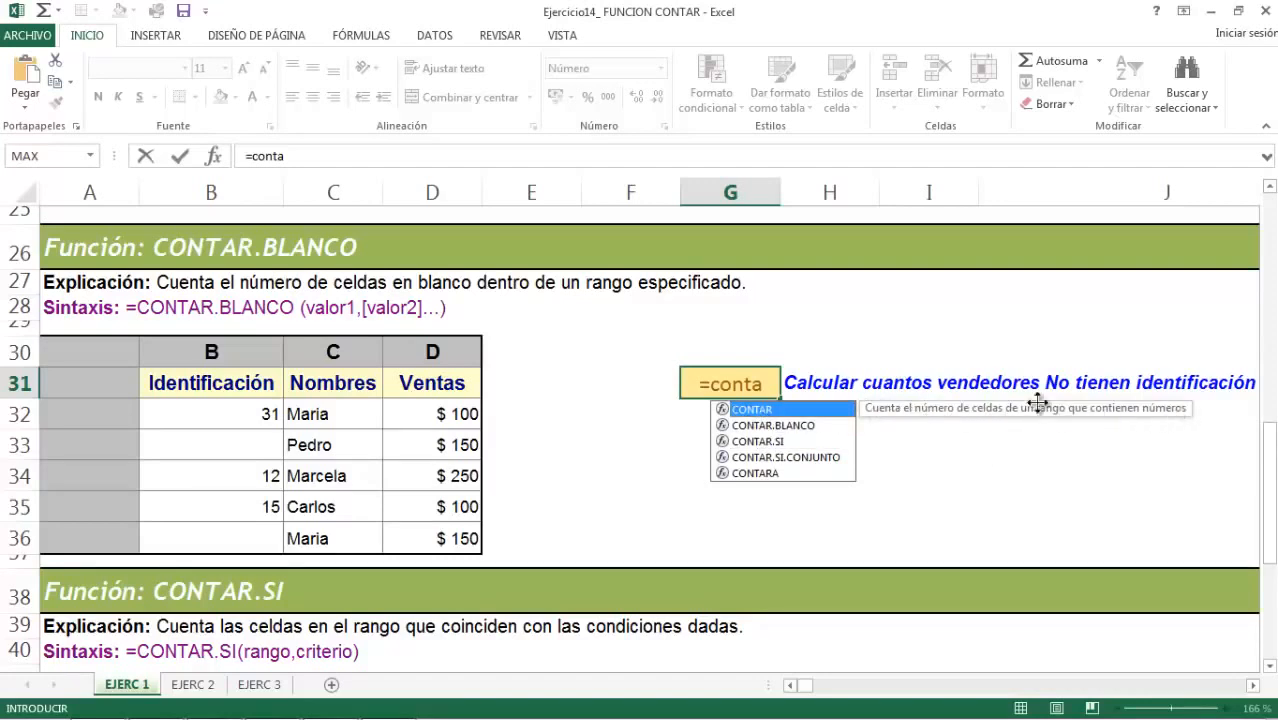
click(800, 426)
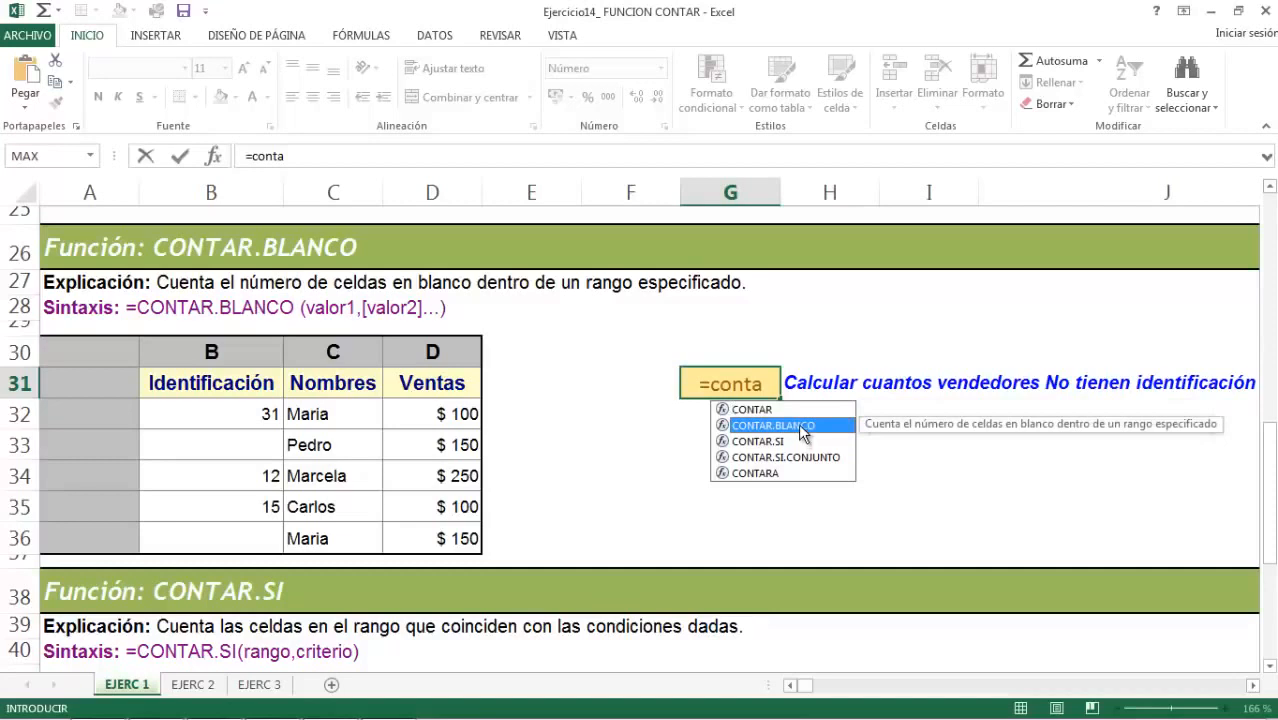
- Complete G31's formula with the CONTAR.BLANCO function over the Identificación cells B32:B36
double_click(798, 425)
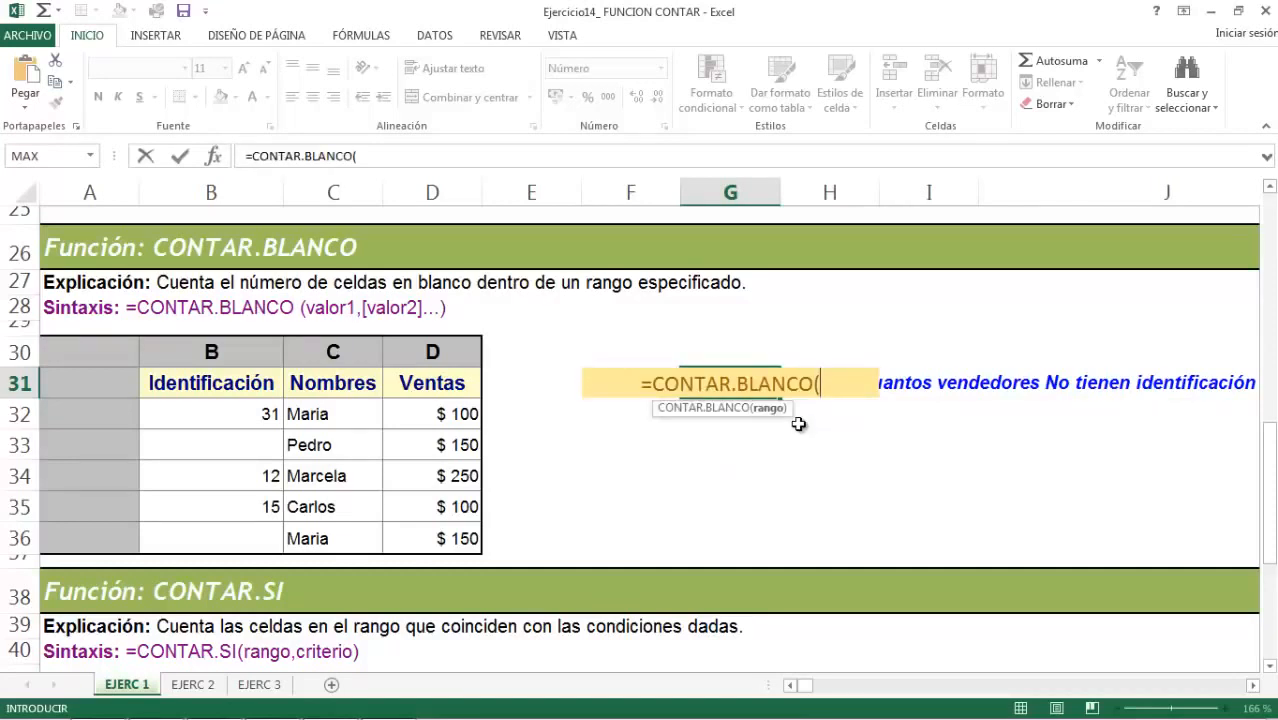
drag(226, 416, 231, 540)
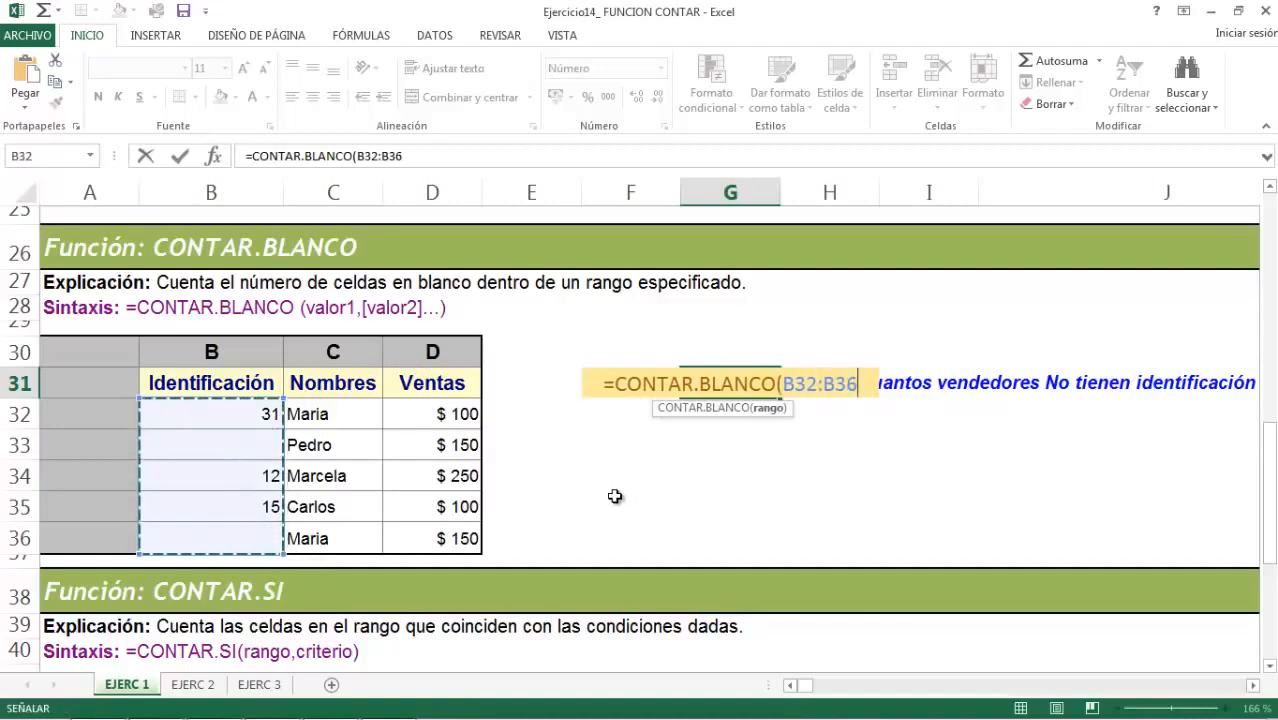
text())
key(Return)
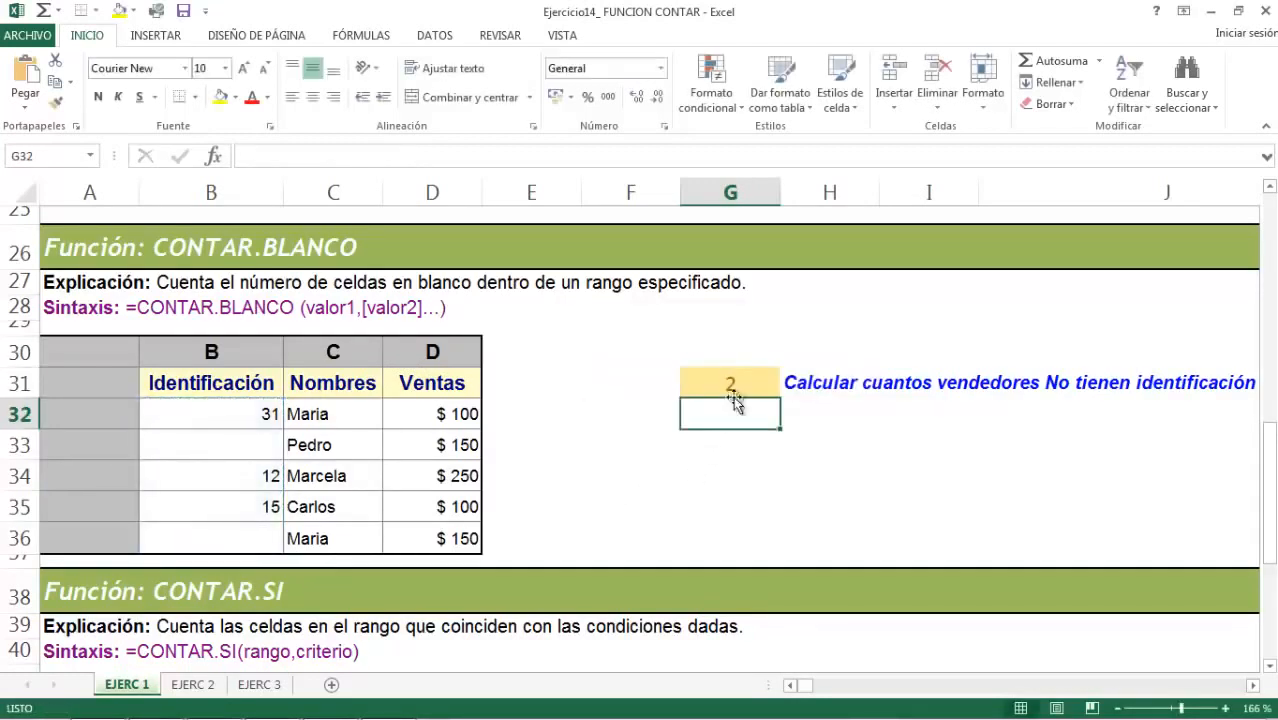
- Review the CONTAR.BLANCO formula in G31 and check its count against the empty Identificación cells B33 and B36
click(735, 385)
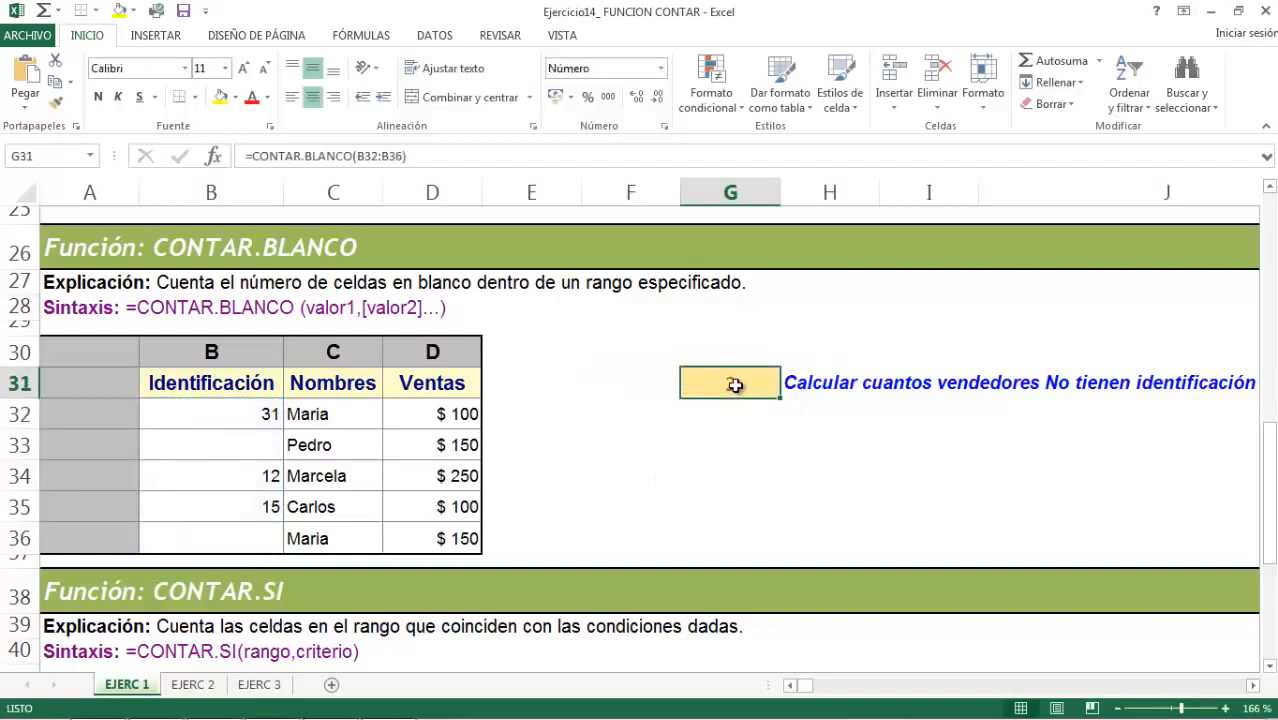
click(201, 440)
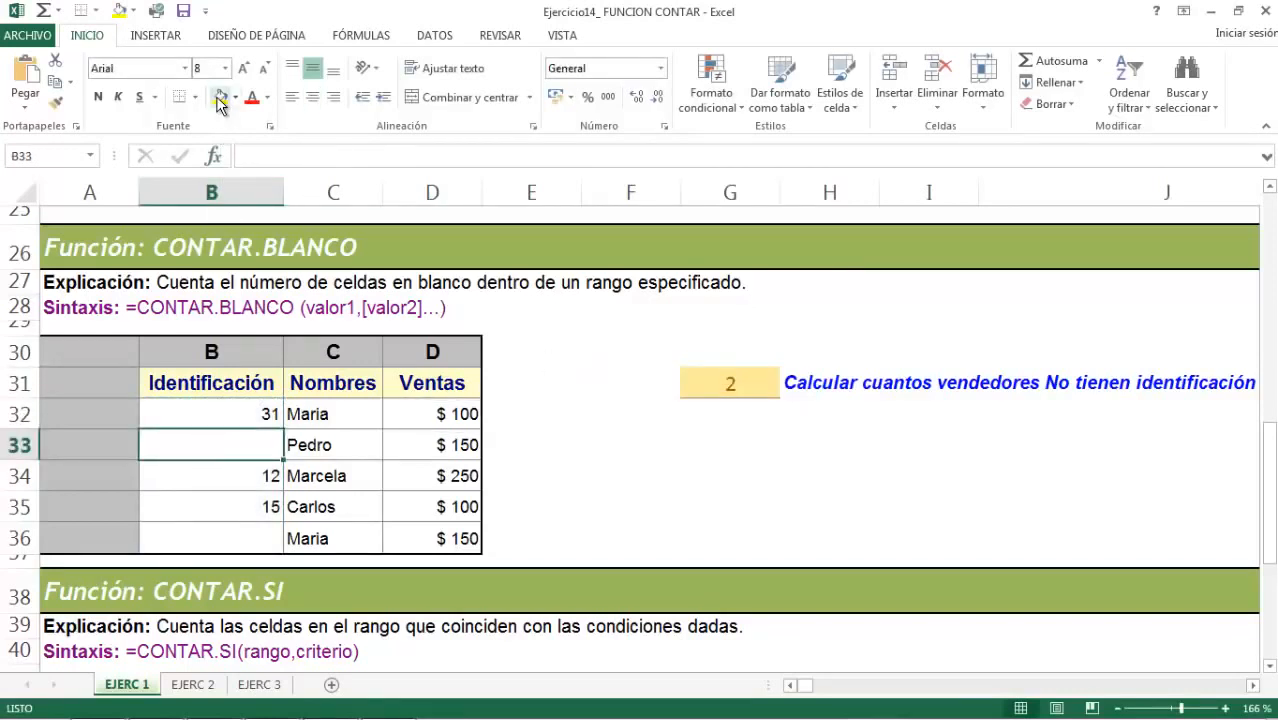
click(247, 538)
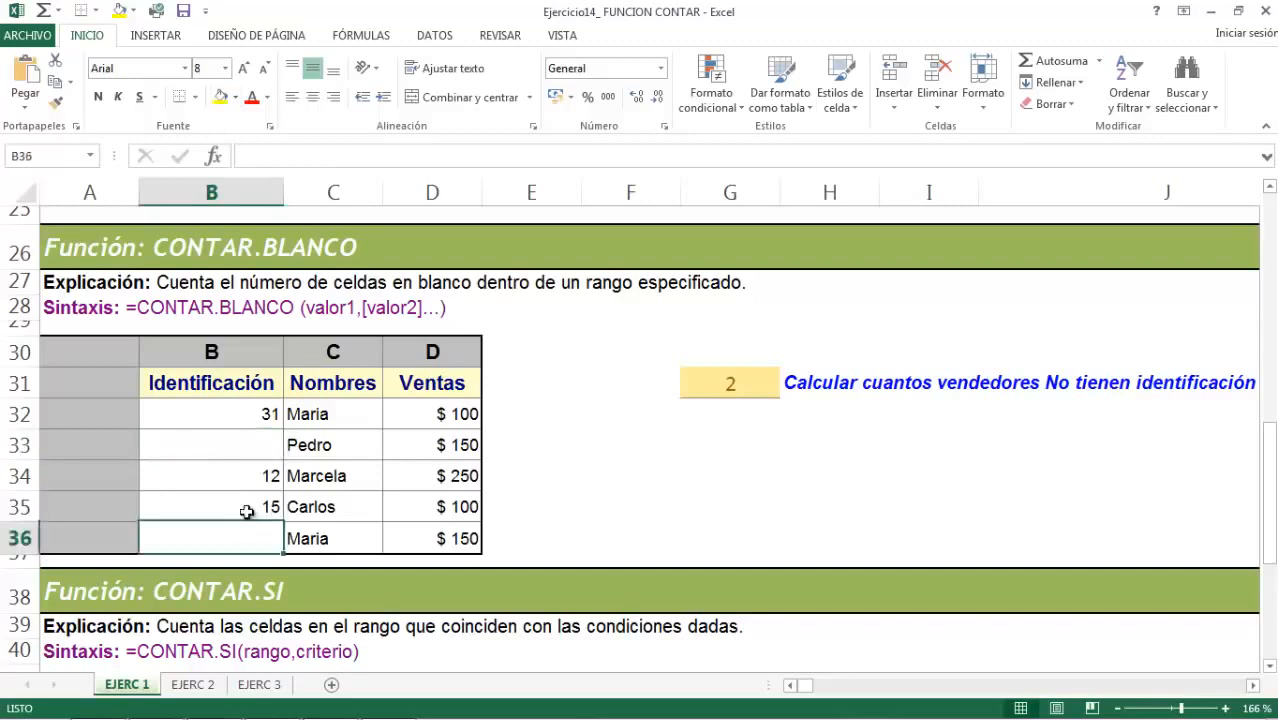
click(242, 443)
drag(292, 445, 228, 451)
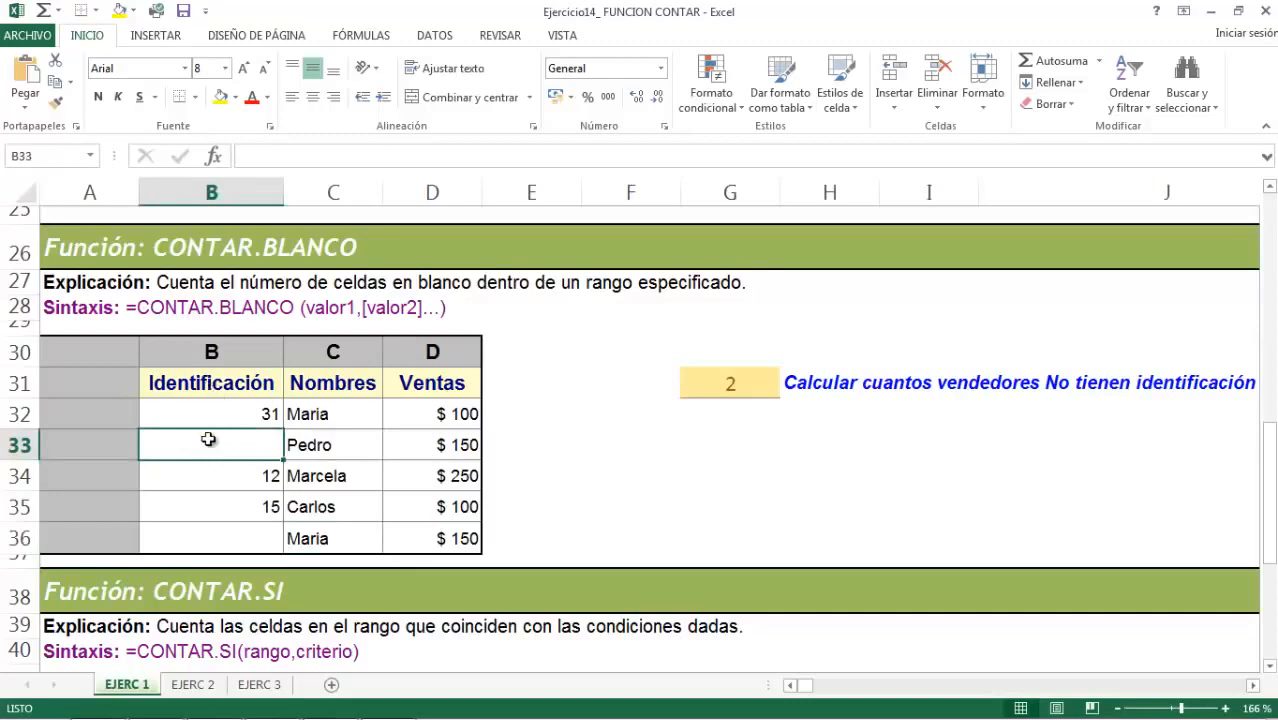
click(228, 540)
click(228, 452)
- Save the workbook with the completed CONTAR.BLANCO answer in G31
click(747, 380)
click(183, 12)
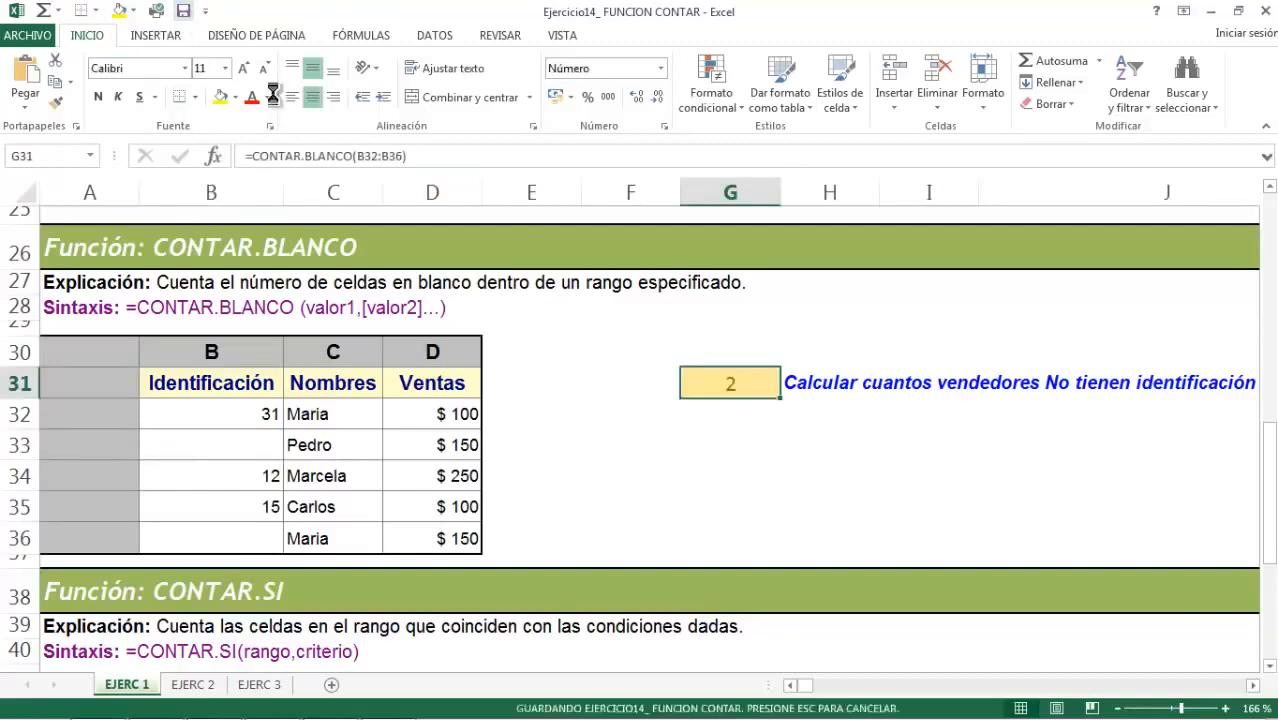
click(644, 494)
- Begin a CONTAR.SI formula in G46 of the CONTAR.SI exercise with the Ventas cells D44:D48 as its range
scroll(716, 473, down, 4)
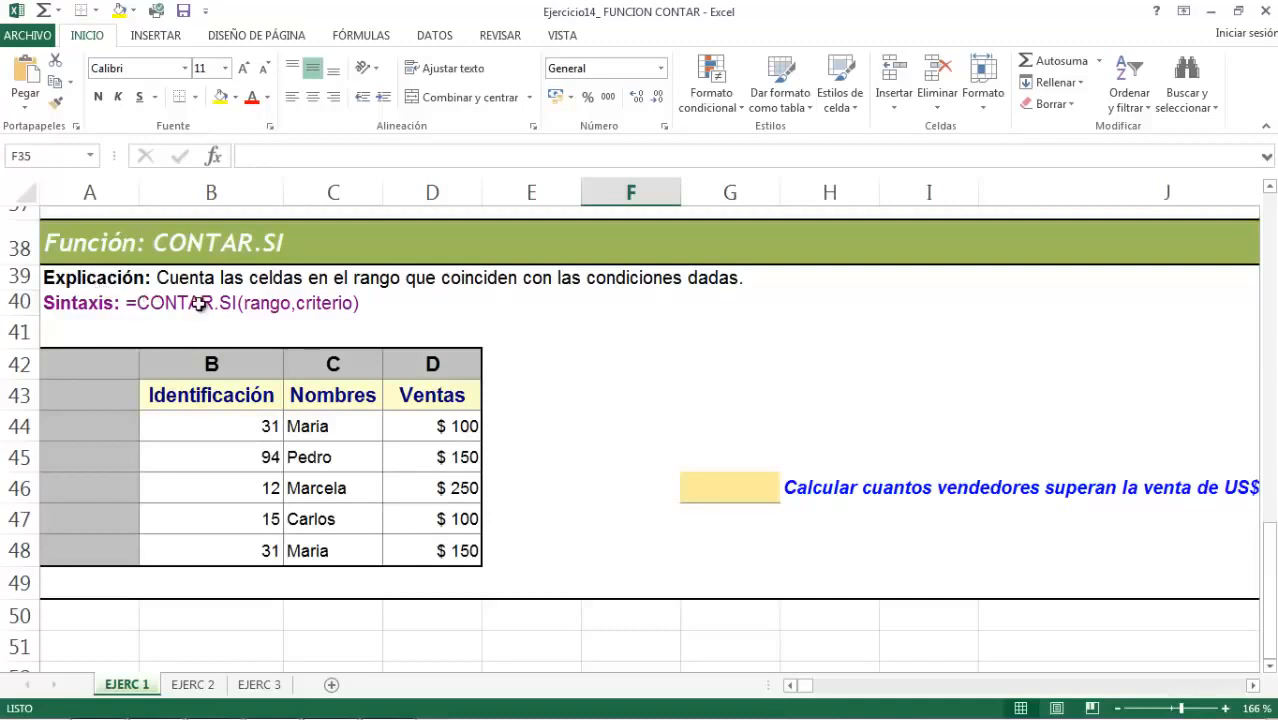
click(730, 488)
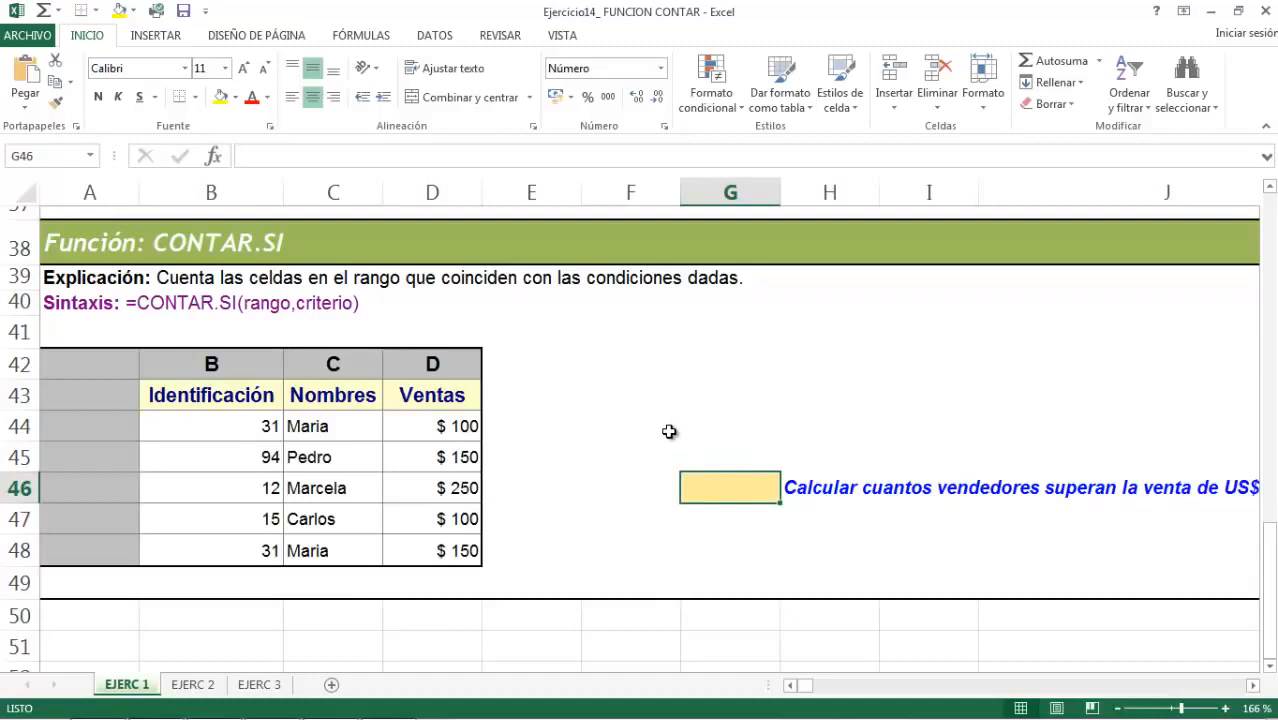
click(1254, 686)
click(790, 686)
text(=con)
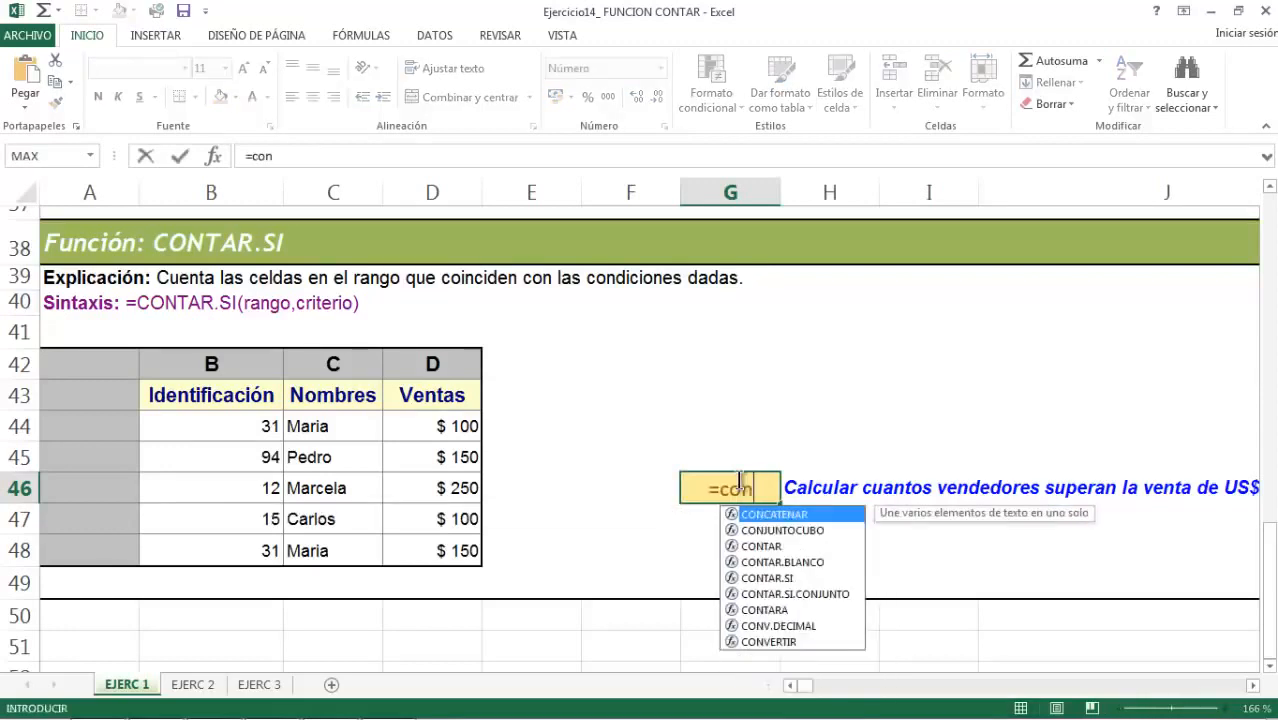
text(tar.si)
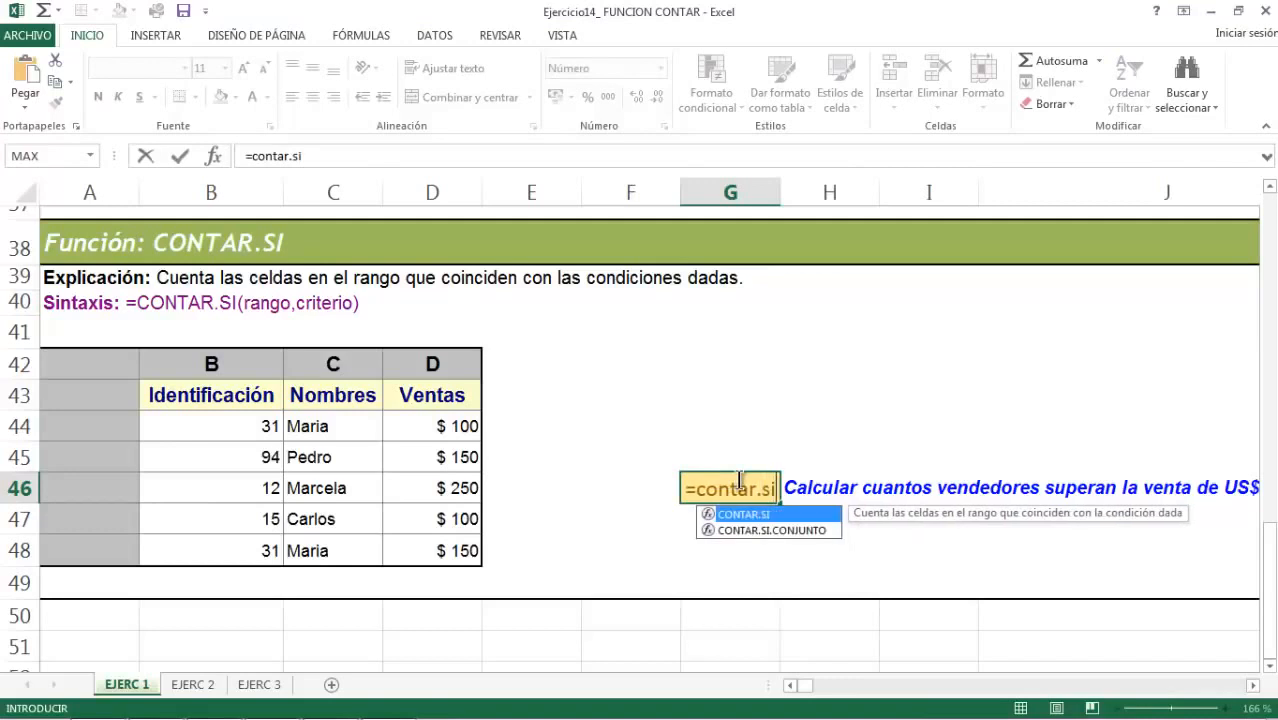
text(()
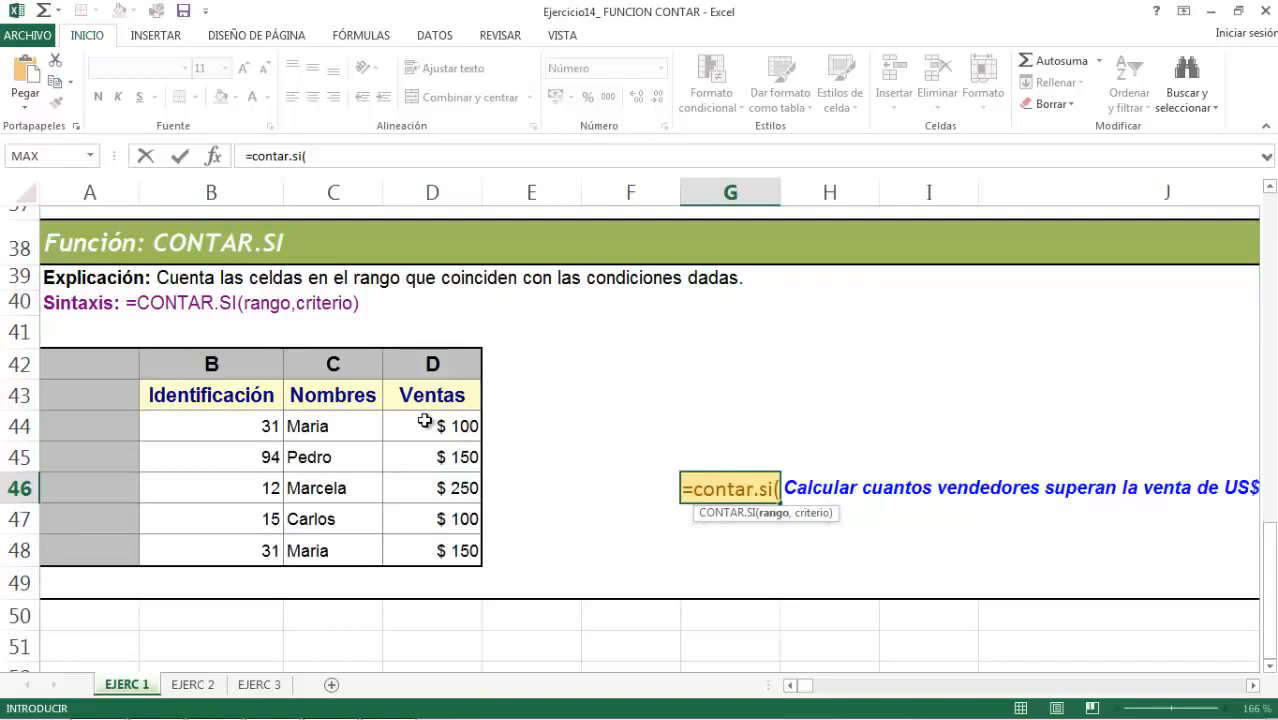
drag(425, 421, 421, 551)
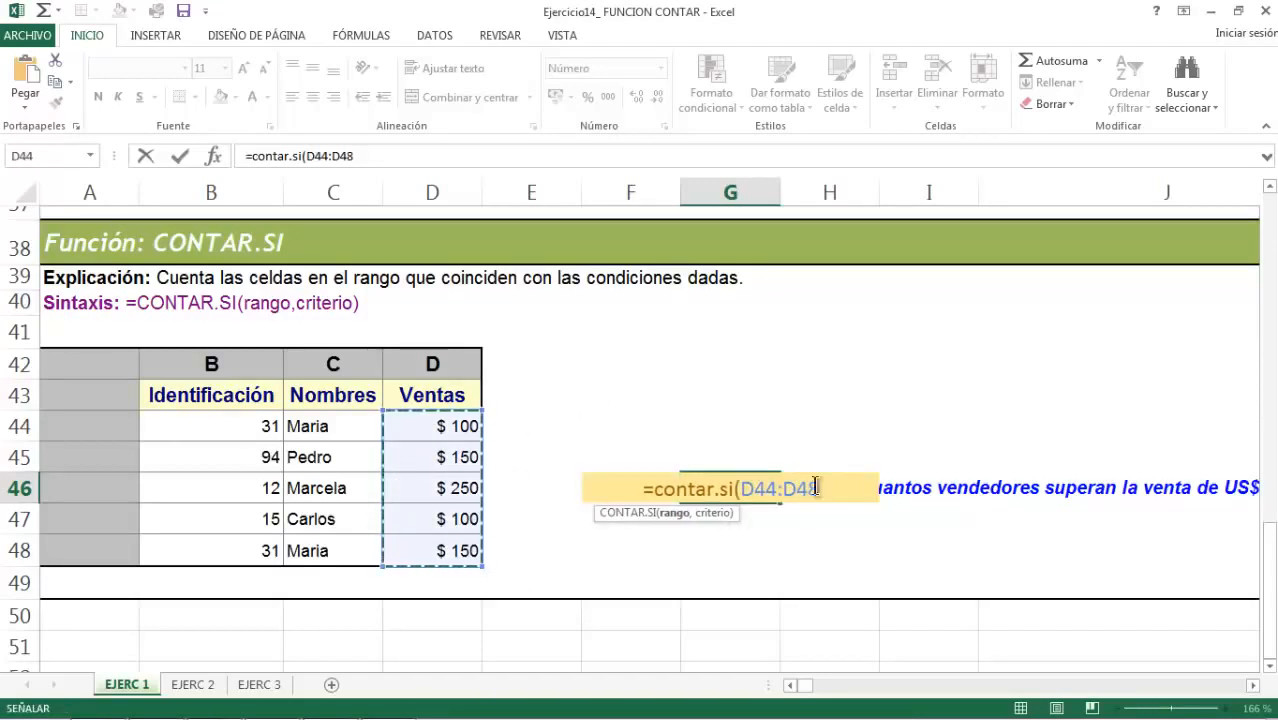
- Complete G46's CONTAR.SI formula with the criterion ">100" and enter it
text(,)
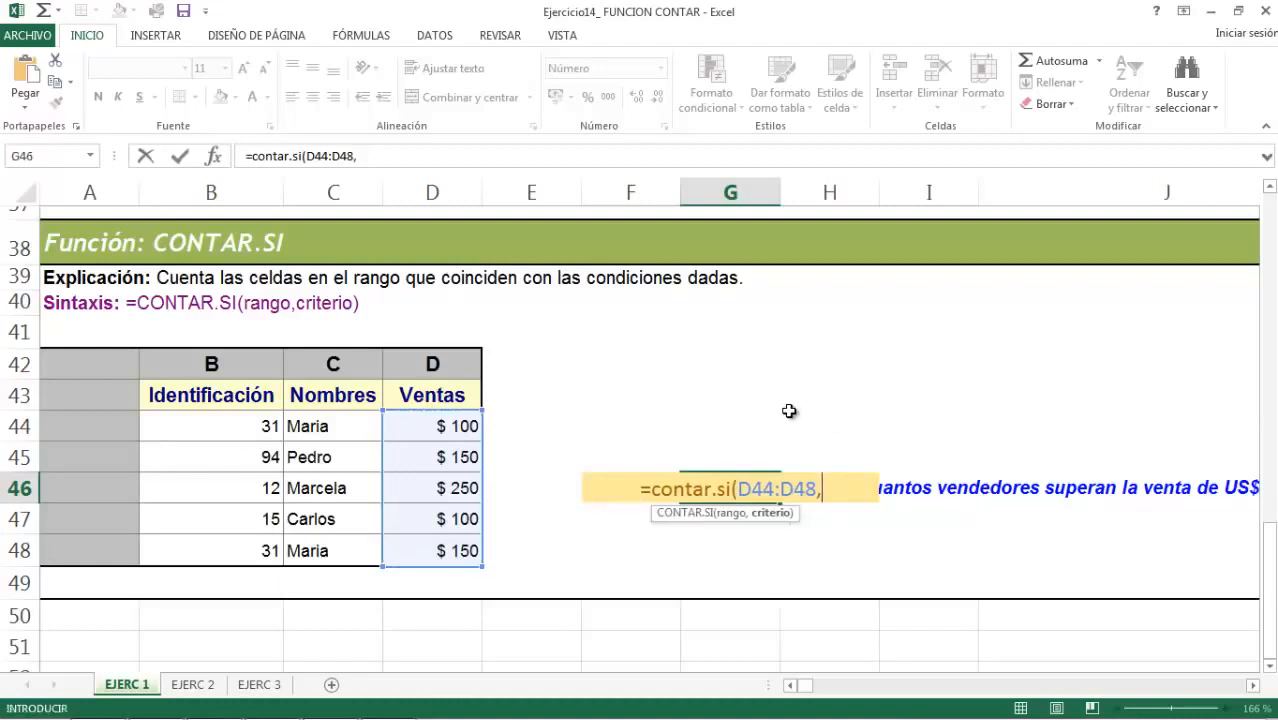
text(")
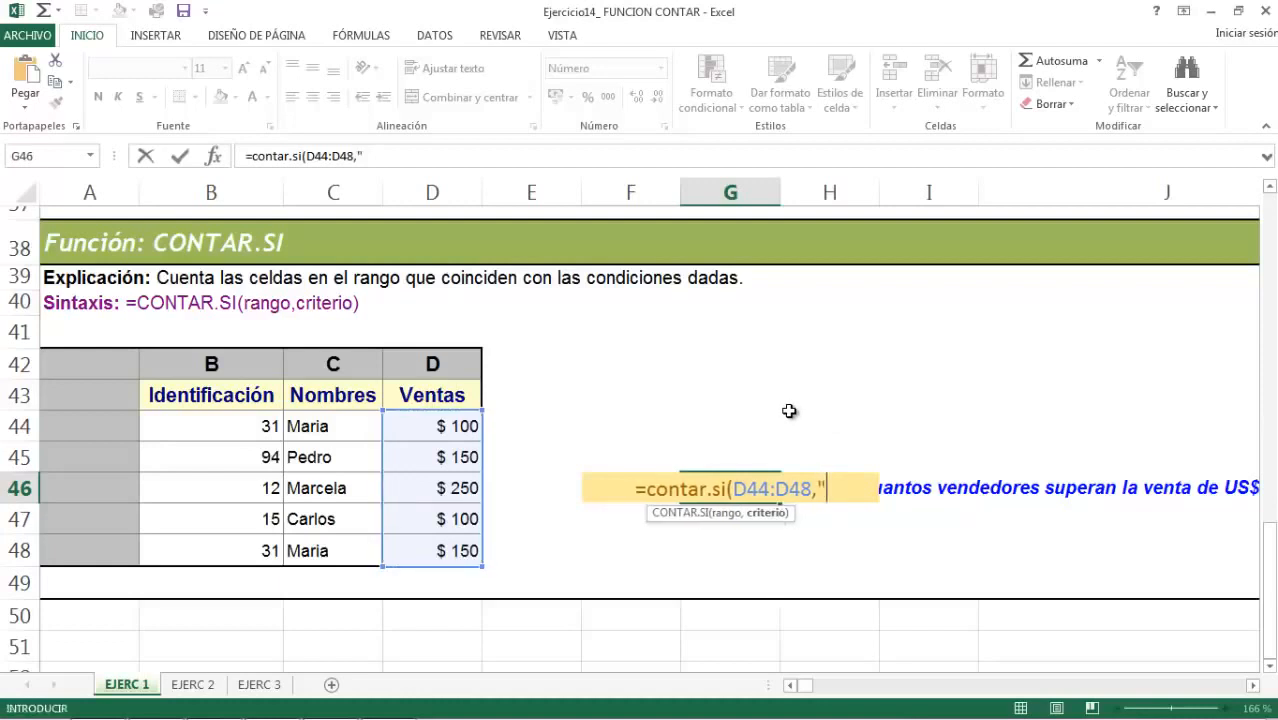
text(>)
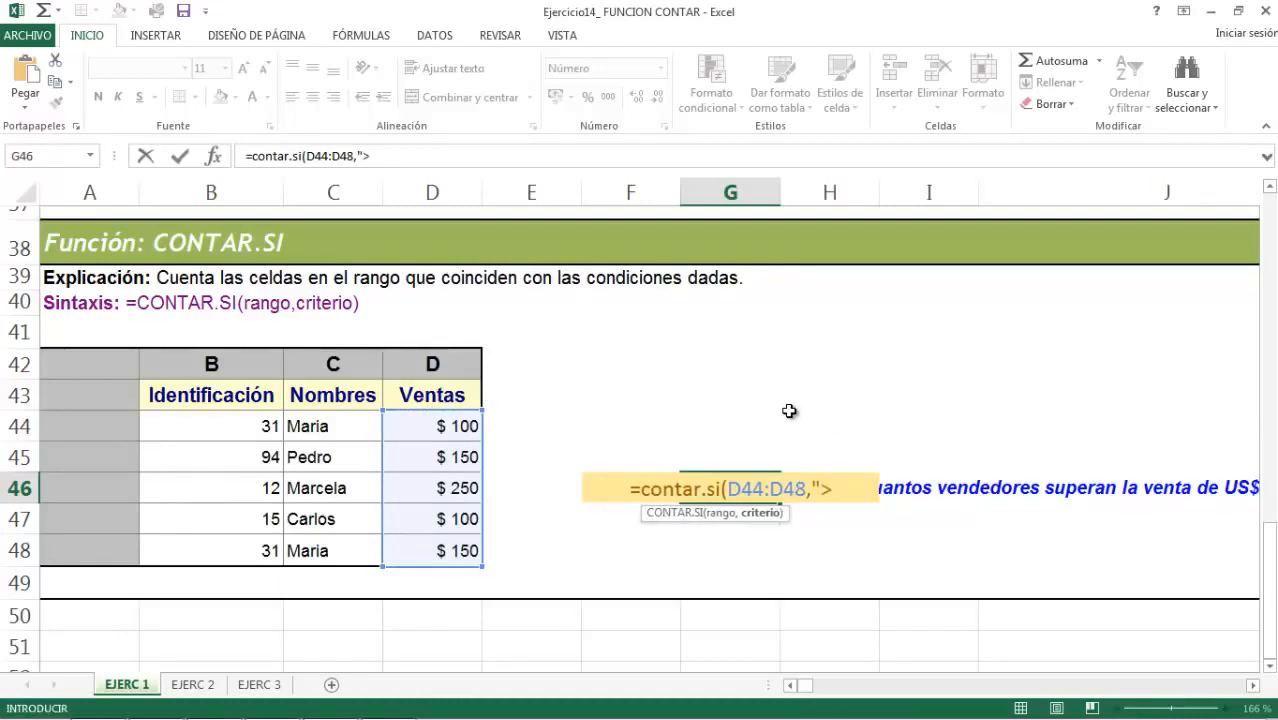
text(100)
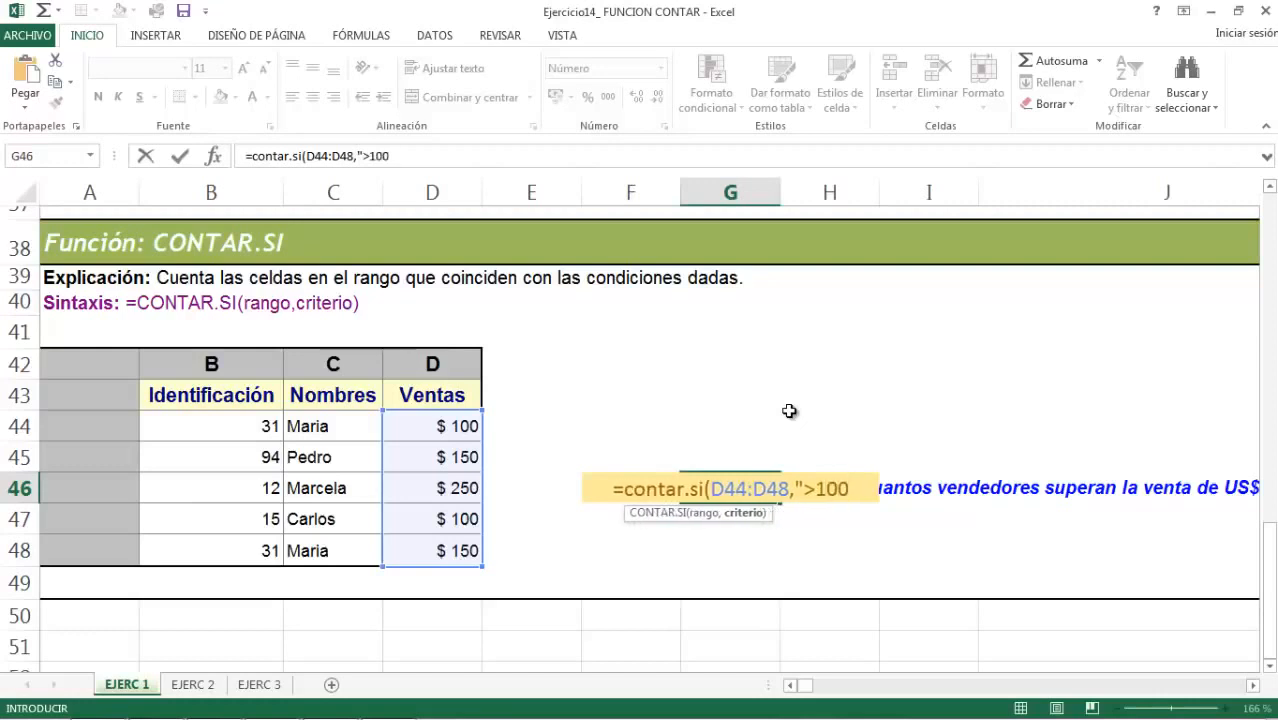
text(")
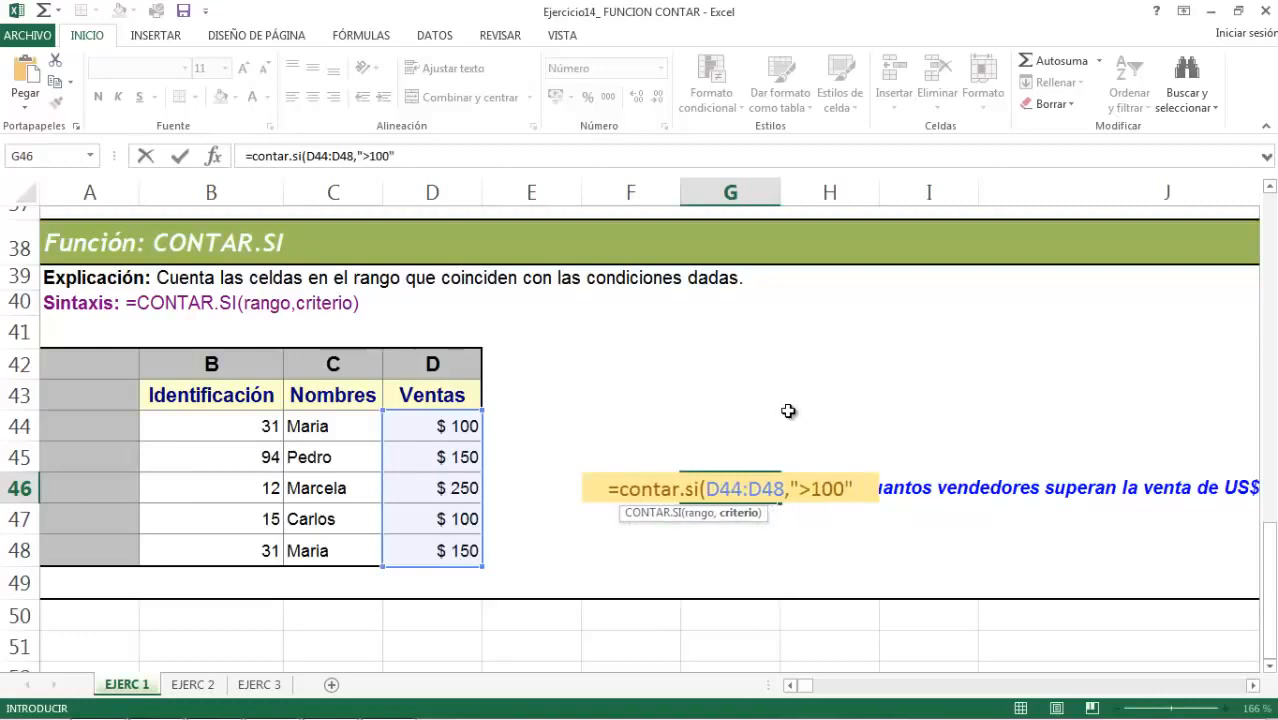
text())
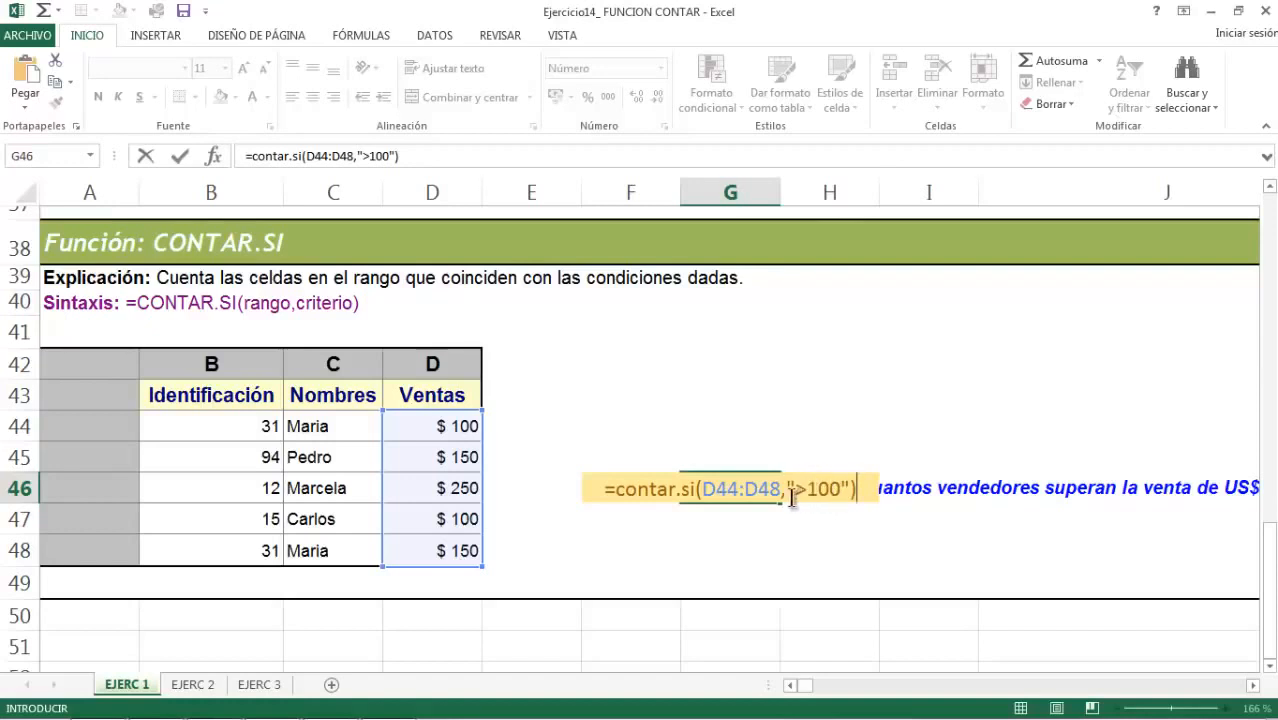
key(Return)
- Review the CONTAR.SI formula in G46 and check its count against the Ventas values in D45, D46 and D48
click(738, 489)
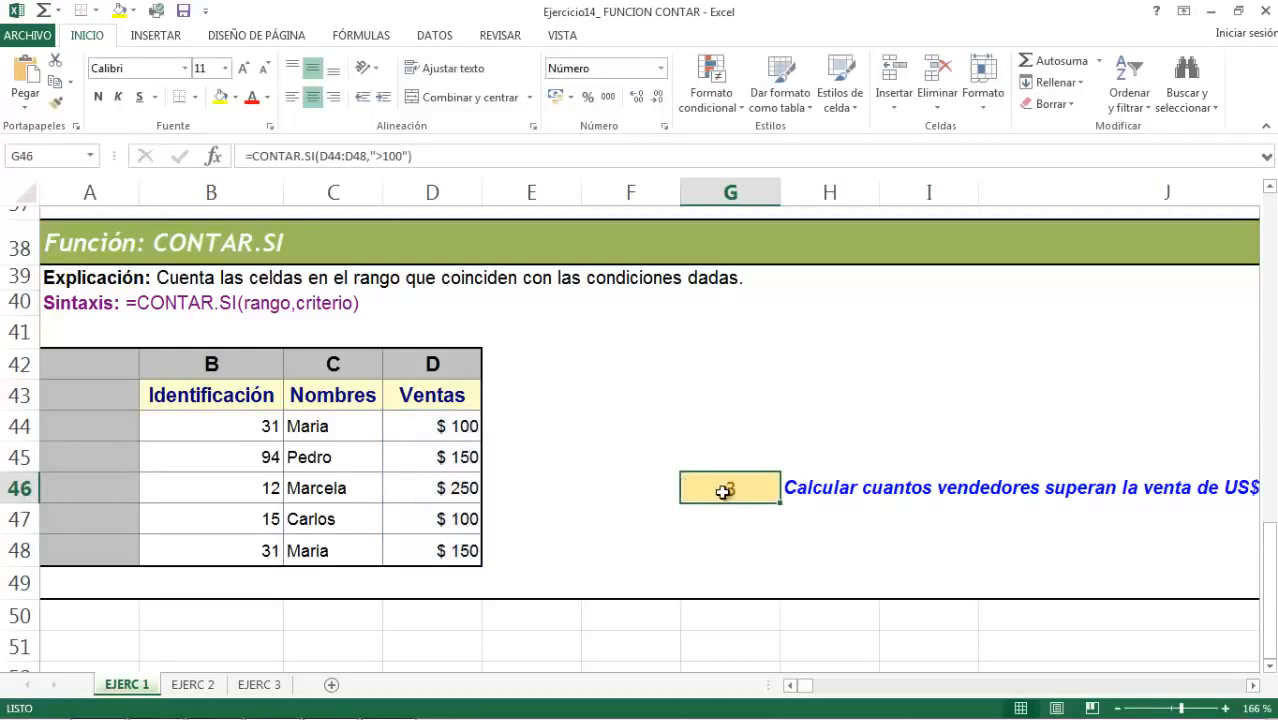
click(455, 458)
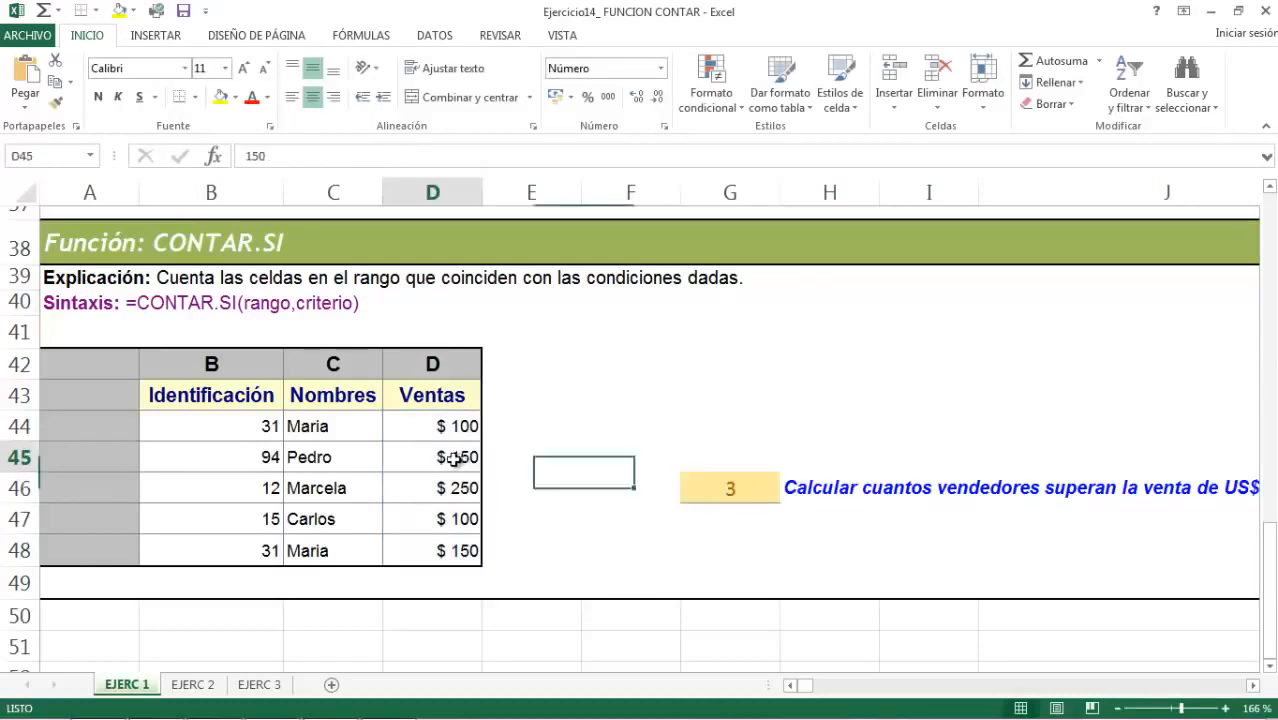
click(455, 488)
click(456, 551)
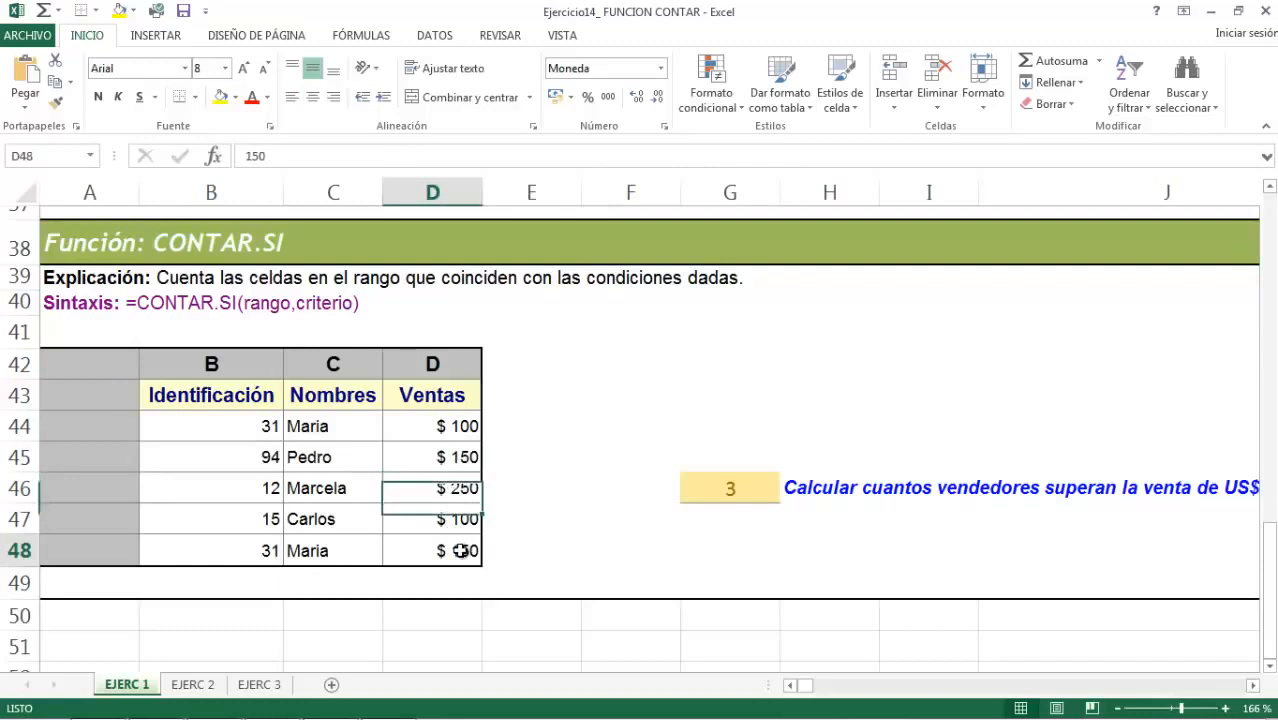
click(727, 493)
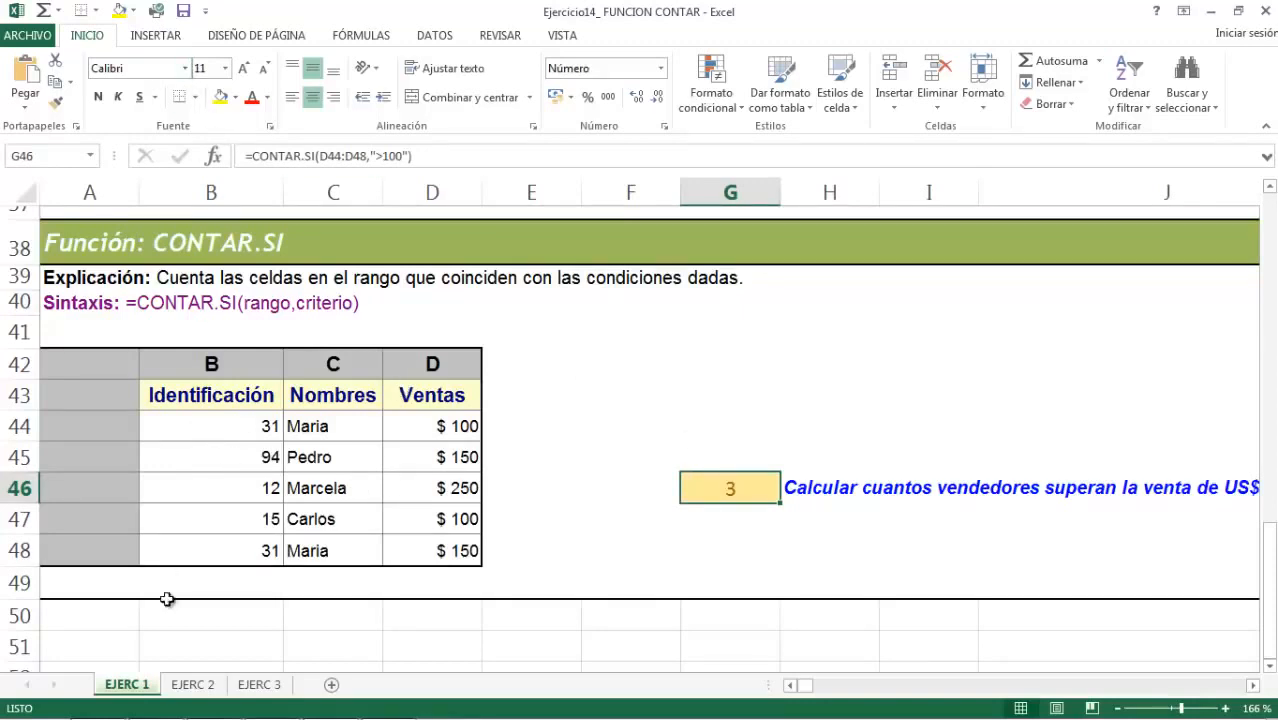
- Open sheet EJERC 2 and review its table of names, sex, age and weight and the questions in F1:G7
click(193, 684)
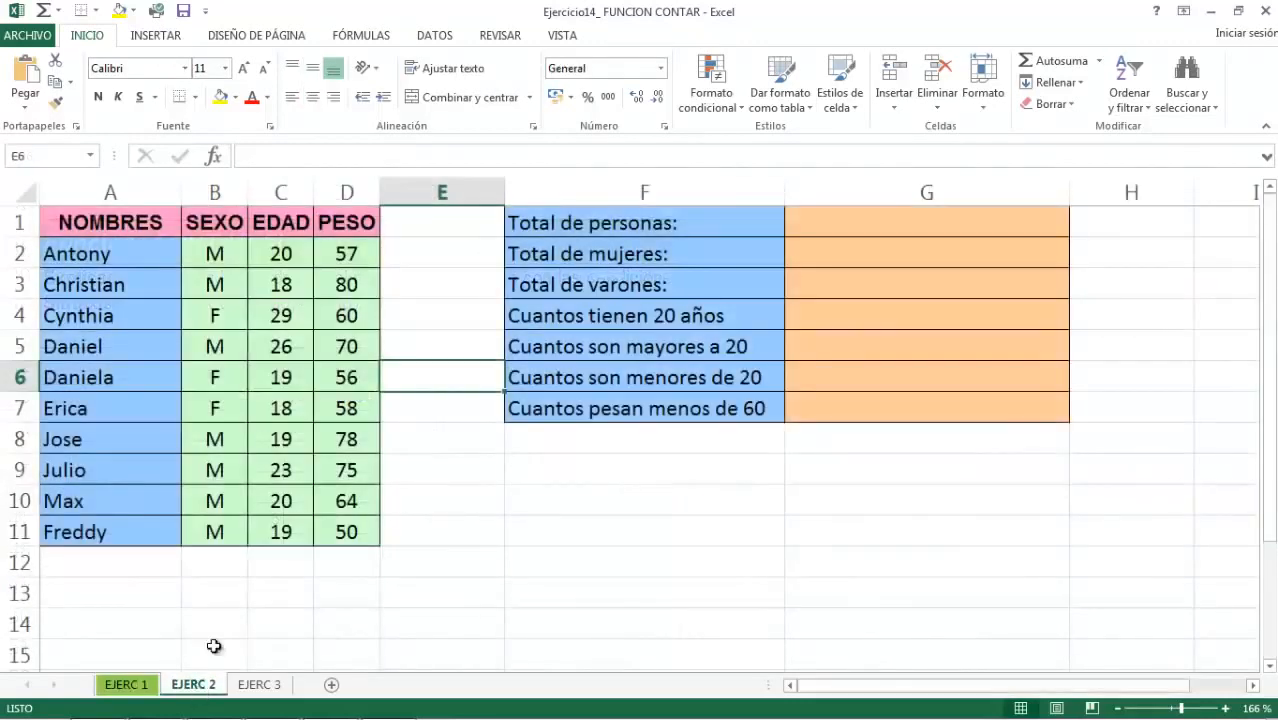
click(598, 318)
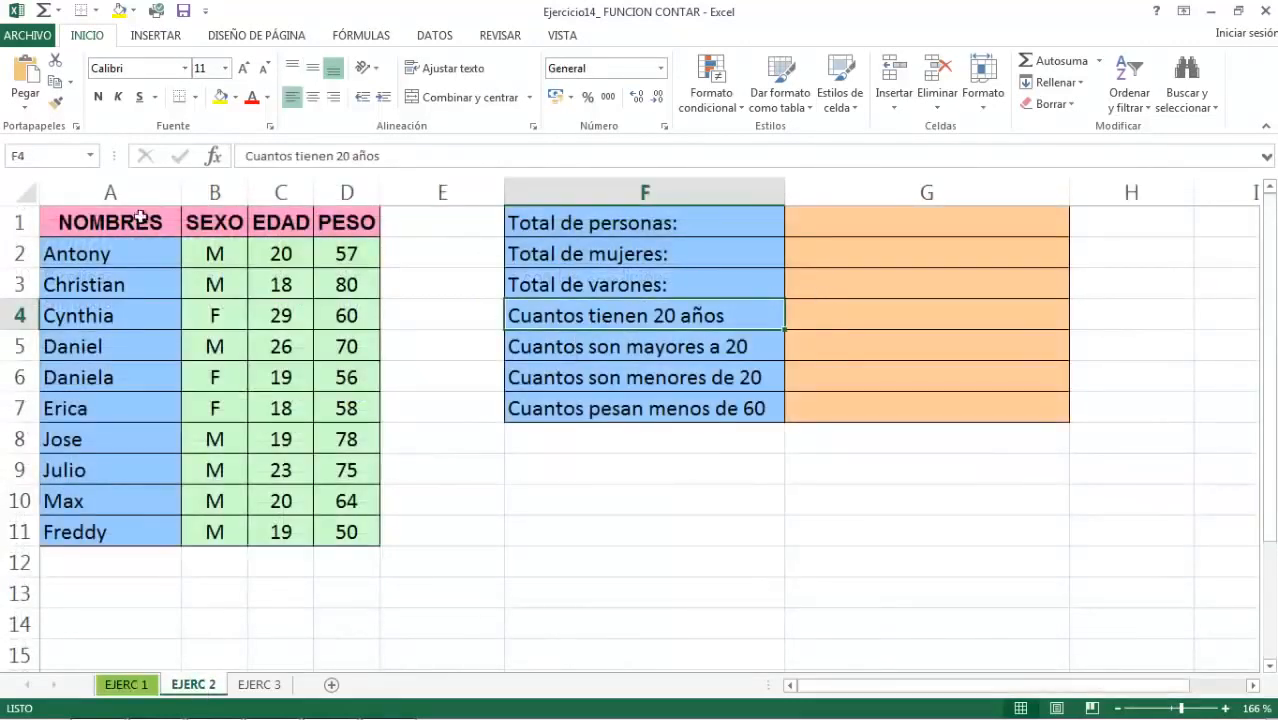
drag(140, 222, 335, 470)
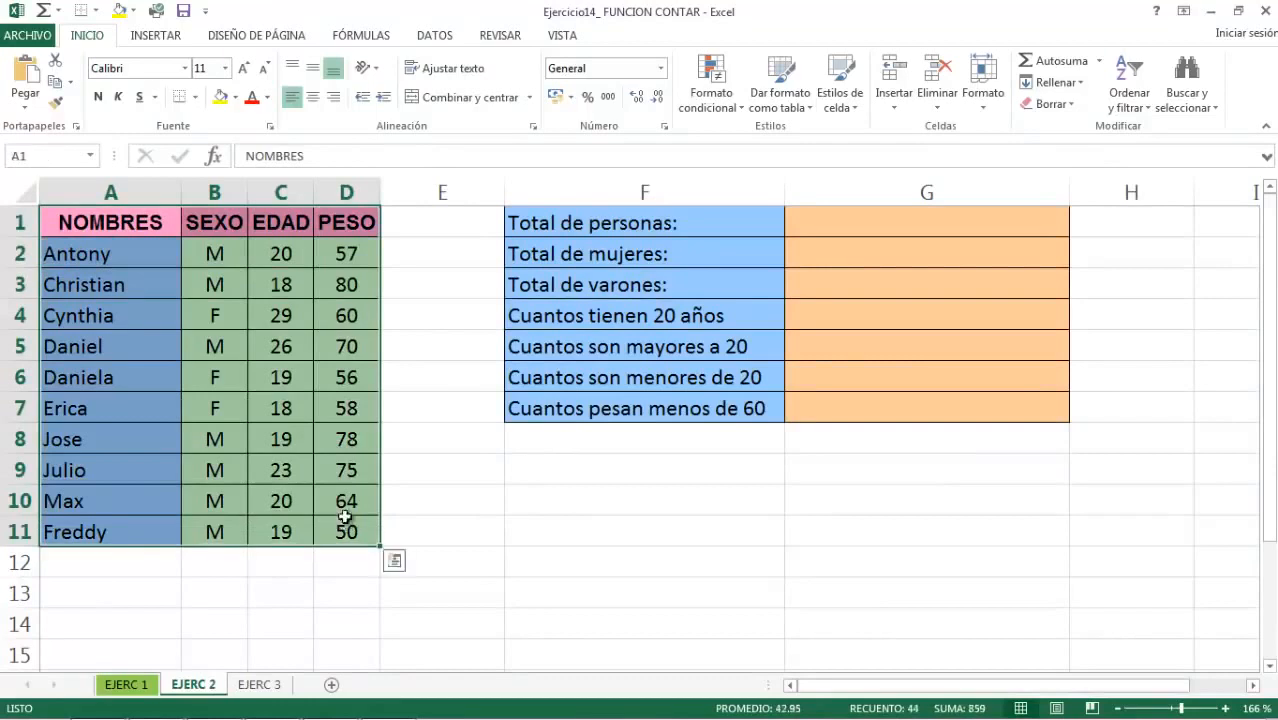
click(211, 282)
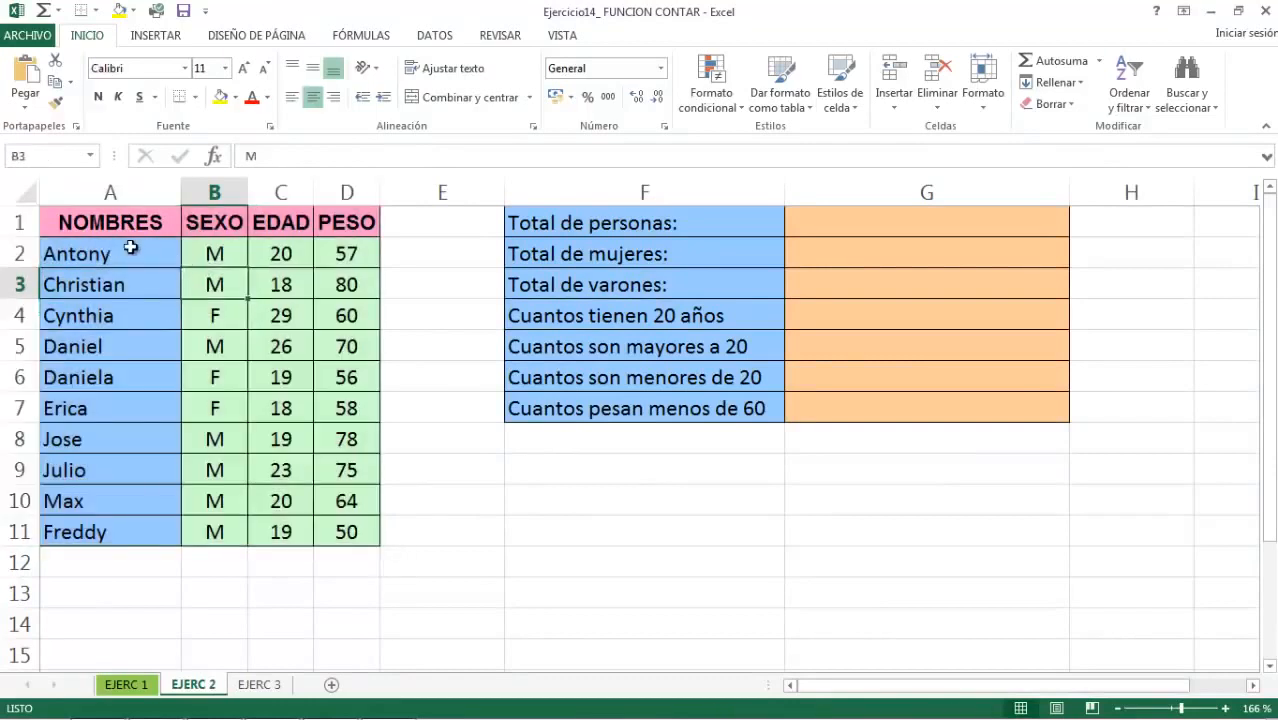
click(214, 253)
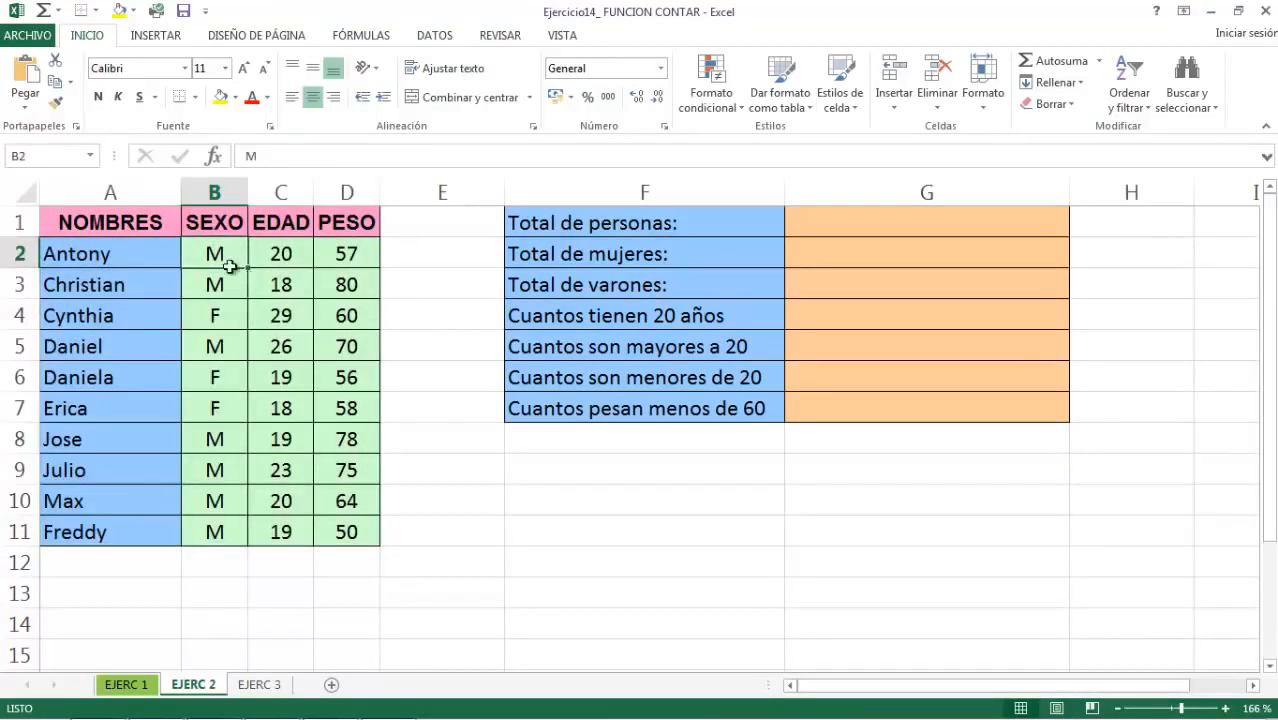
click(280, 252)
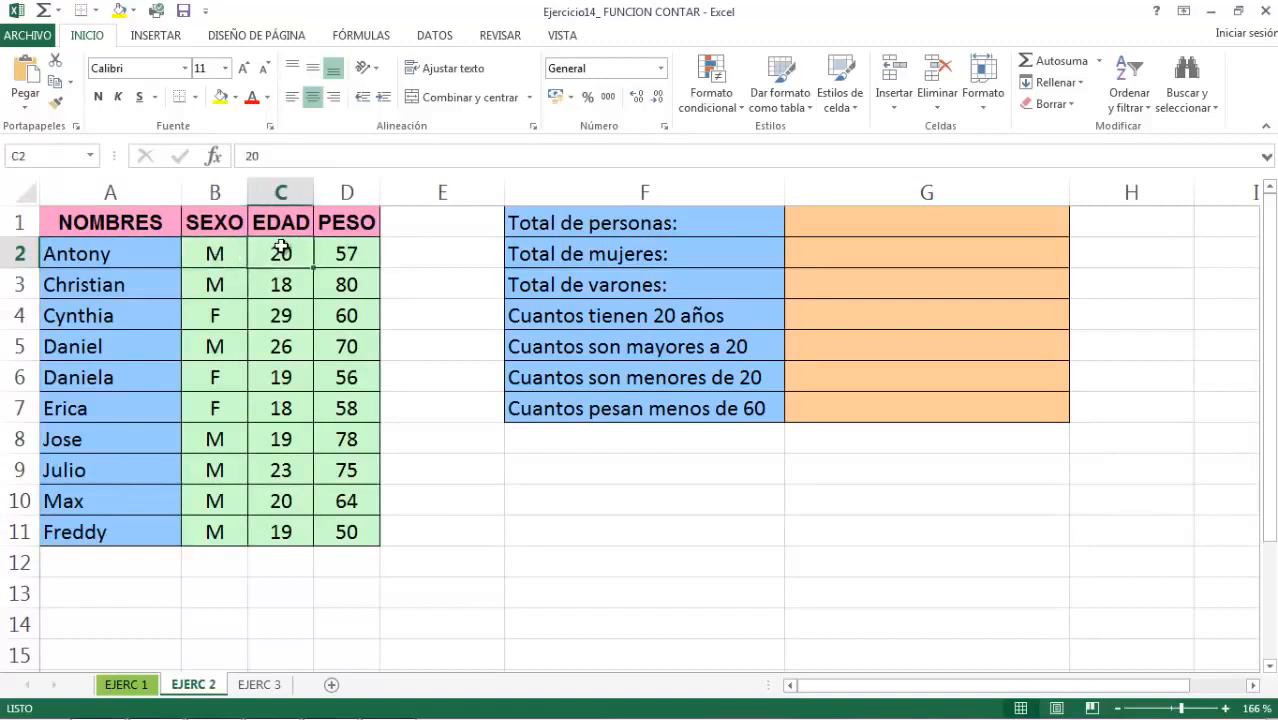
click(345, 252)
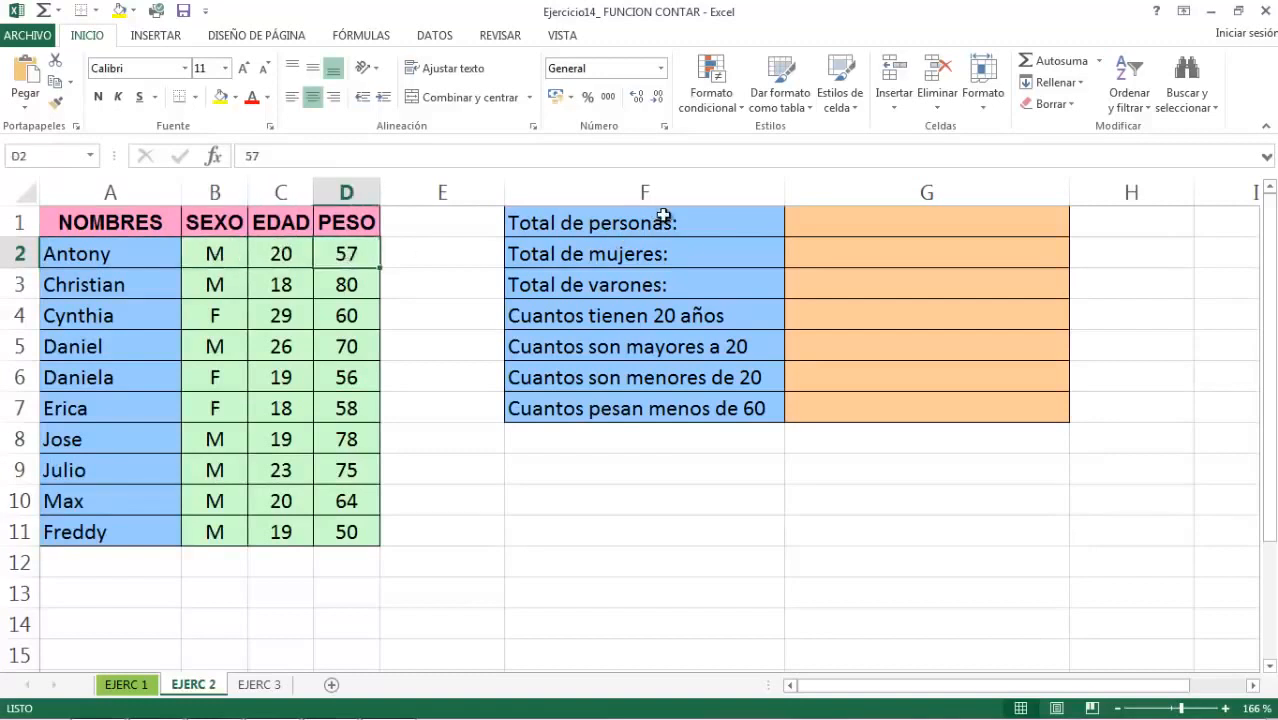
drag(662, 220, 931, 404)
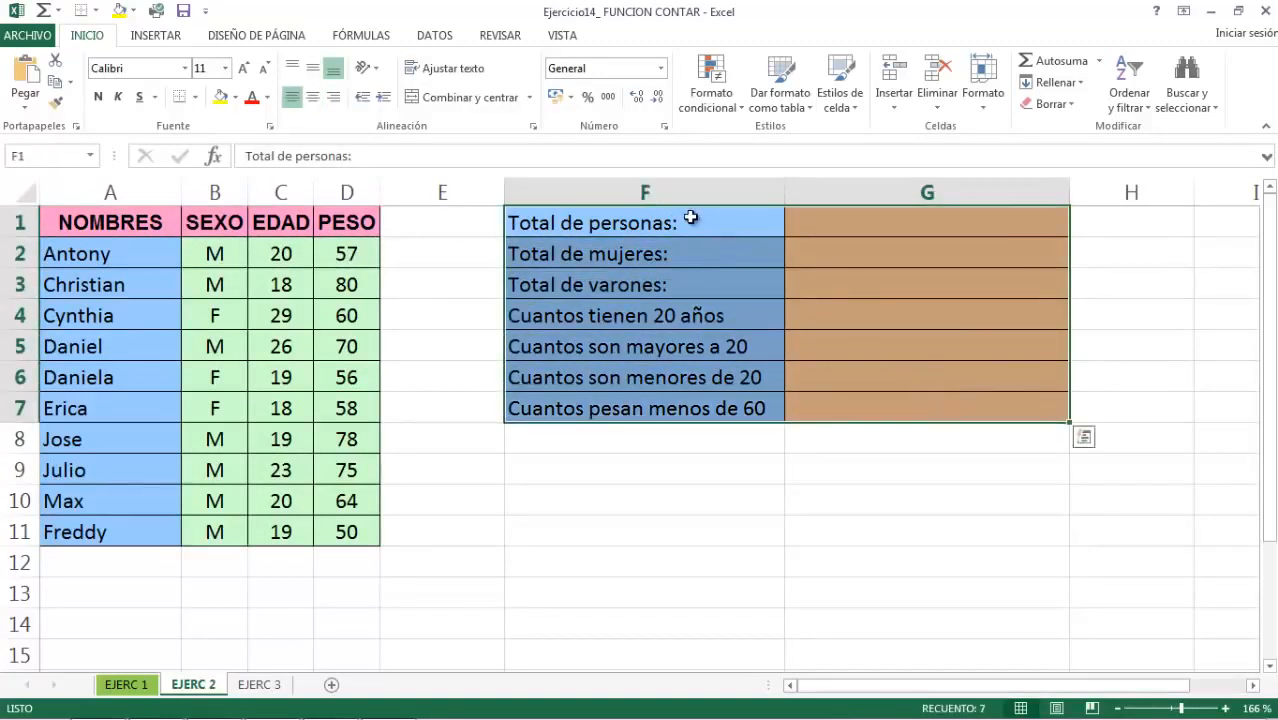
click(690, 217)
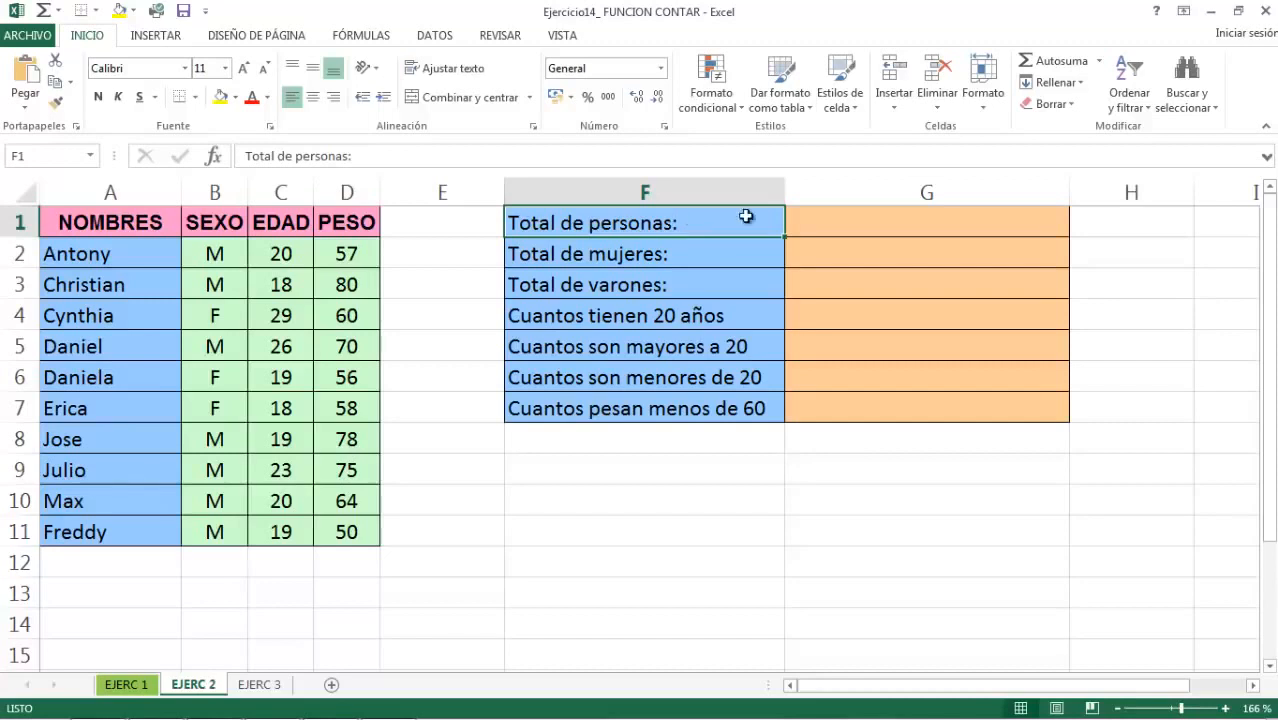
- Compare the NOMBRES cells A2:A11 with the PESO cells D2:D11 as possible ranges for counting the total number of people
click(850, 222)
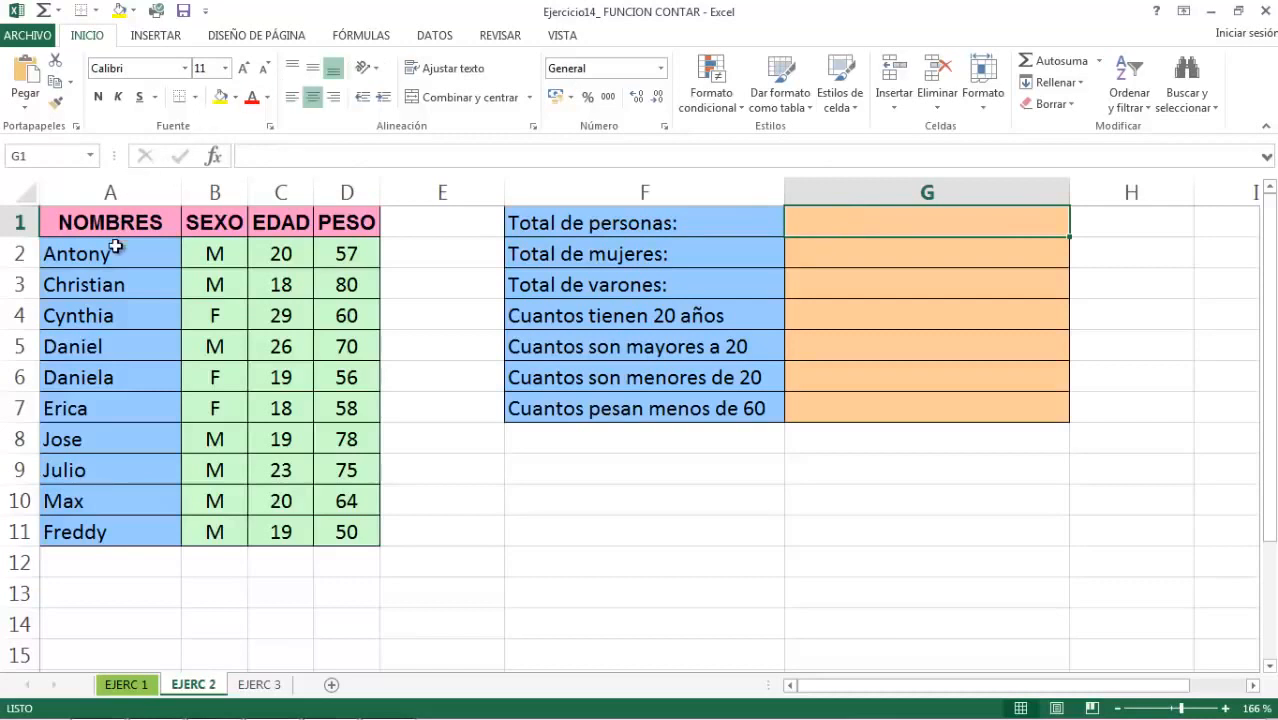
drag(114, 250, 124, 528)
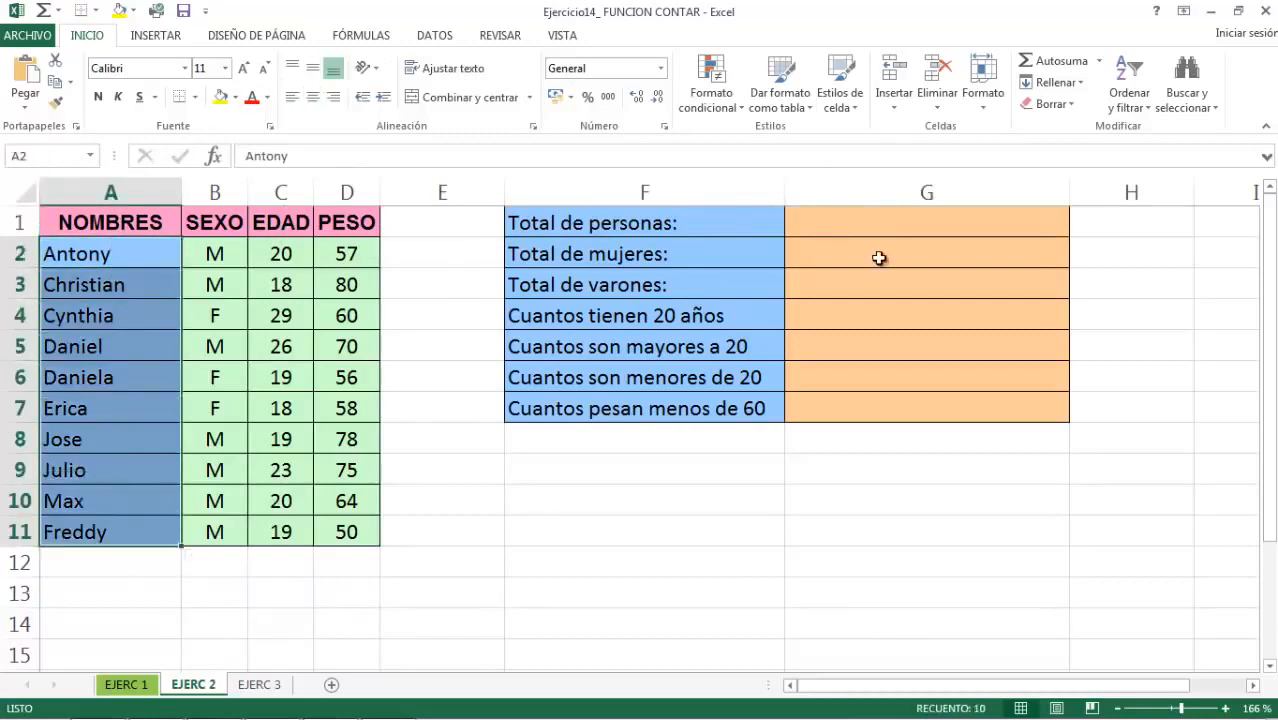
click(880, 226)
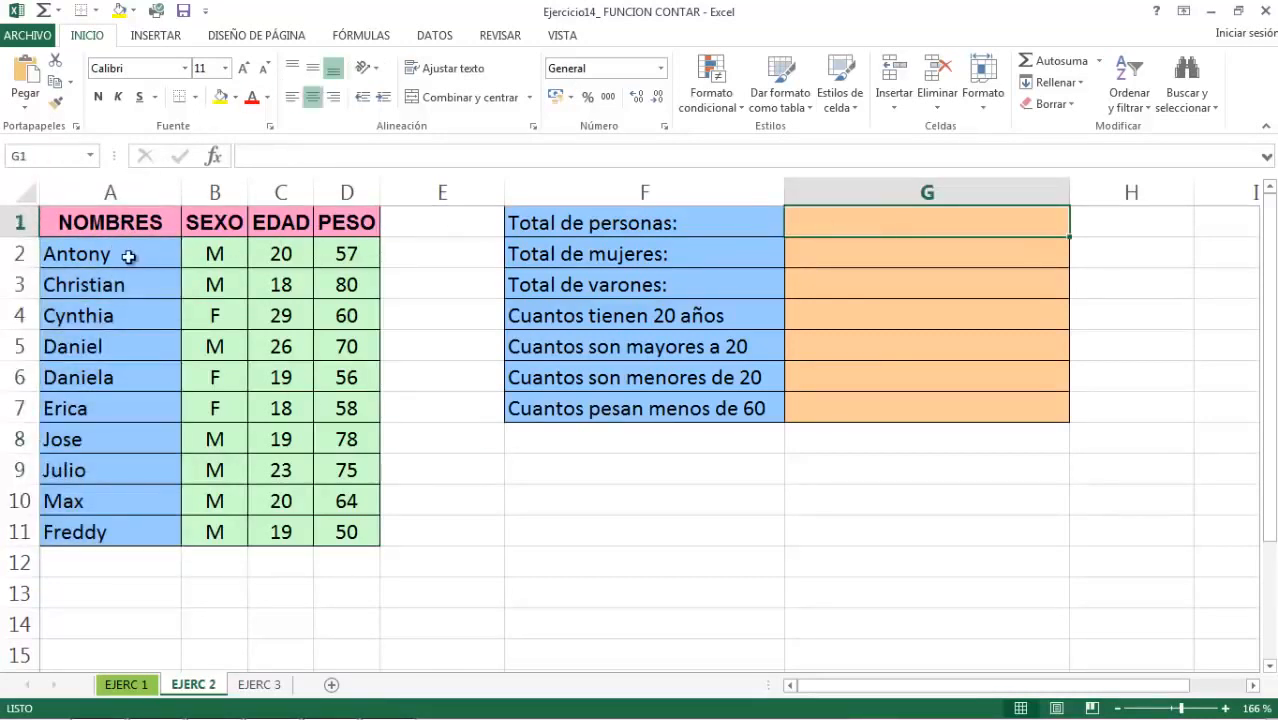
drag(122, 250, 126, 528)
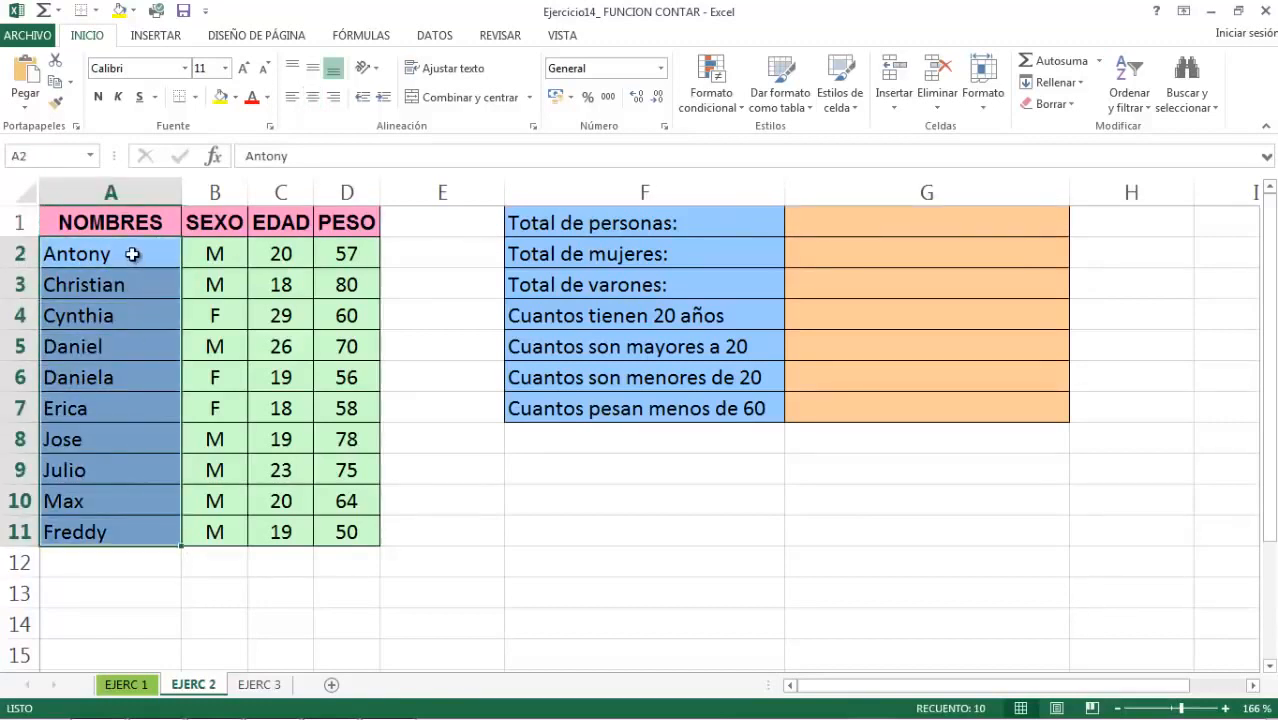
click(863, 229)
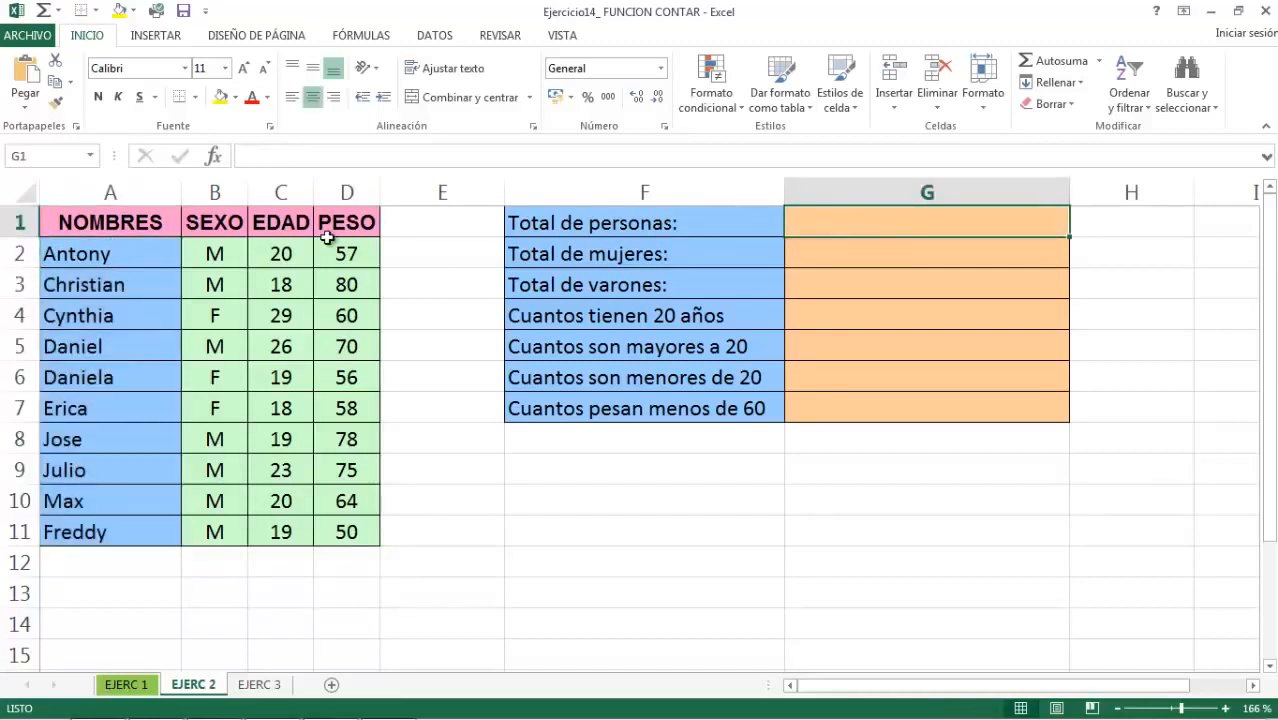
drag(343, 250, 331, 524)
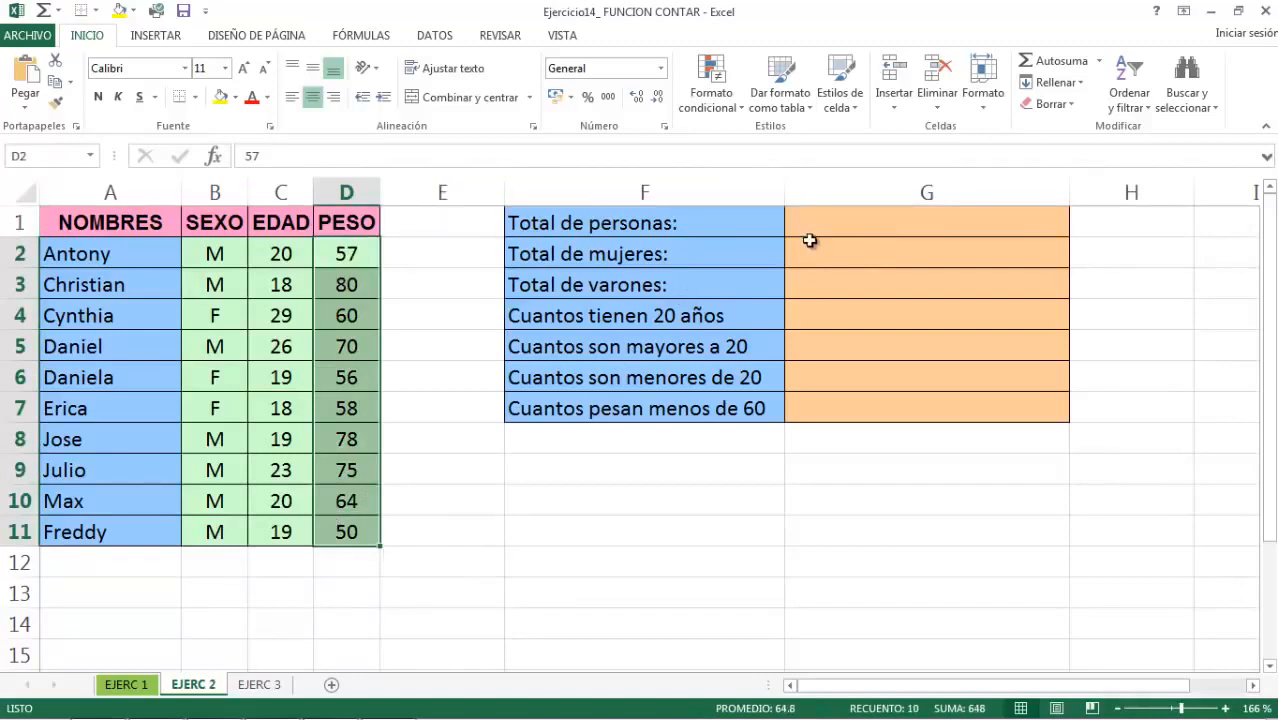
click(112, 272)
drag(118, 253, 110, 532)
- Count the total number of people in G1 with CONTARA over the NOMBRES cells A2:A11
click(856, 225)
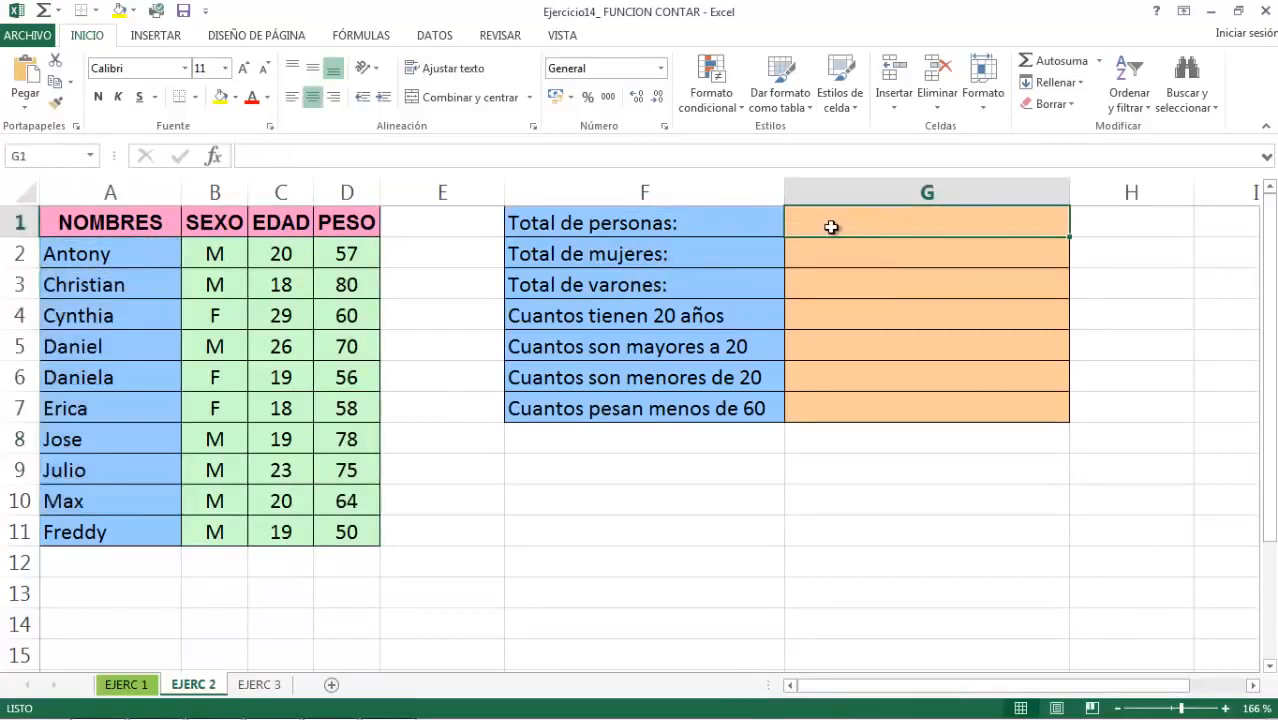
text(=contara)
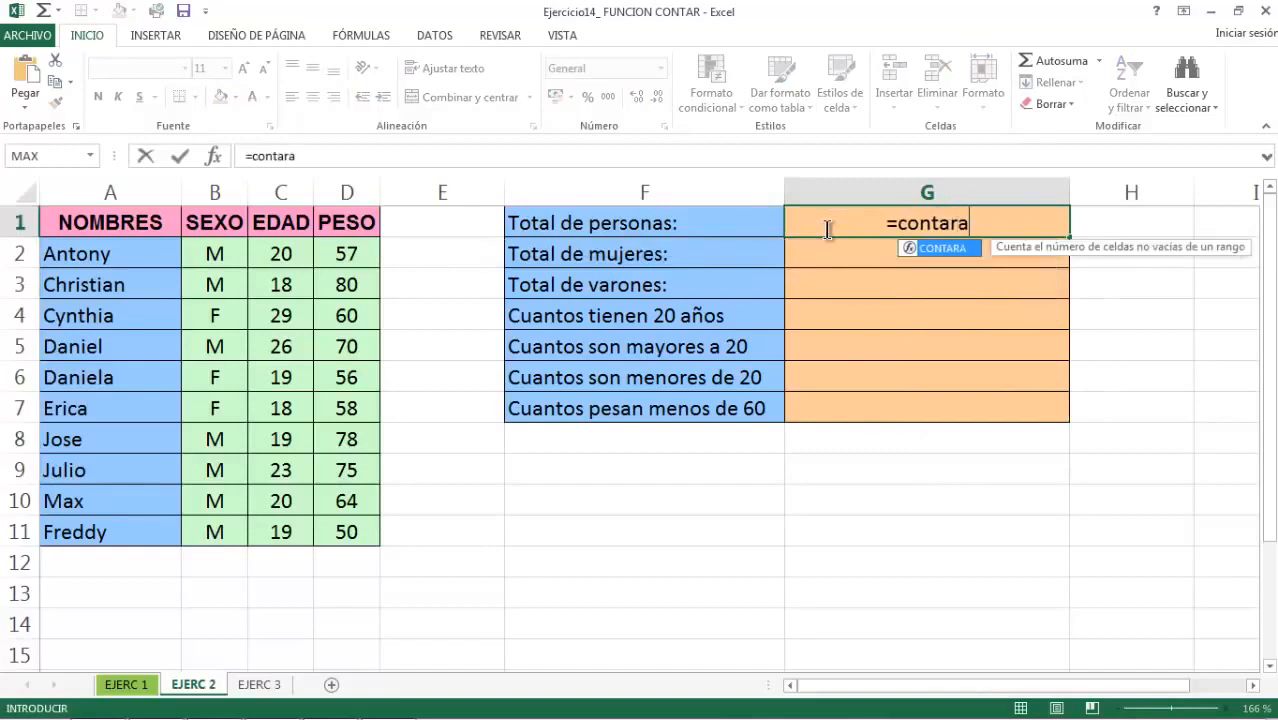
text(()
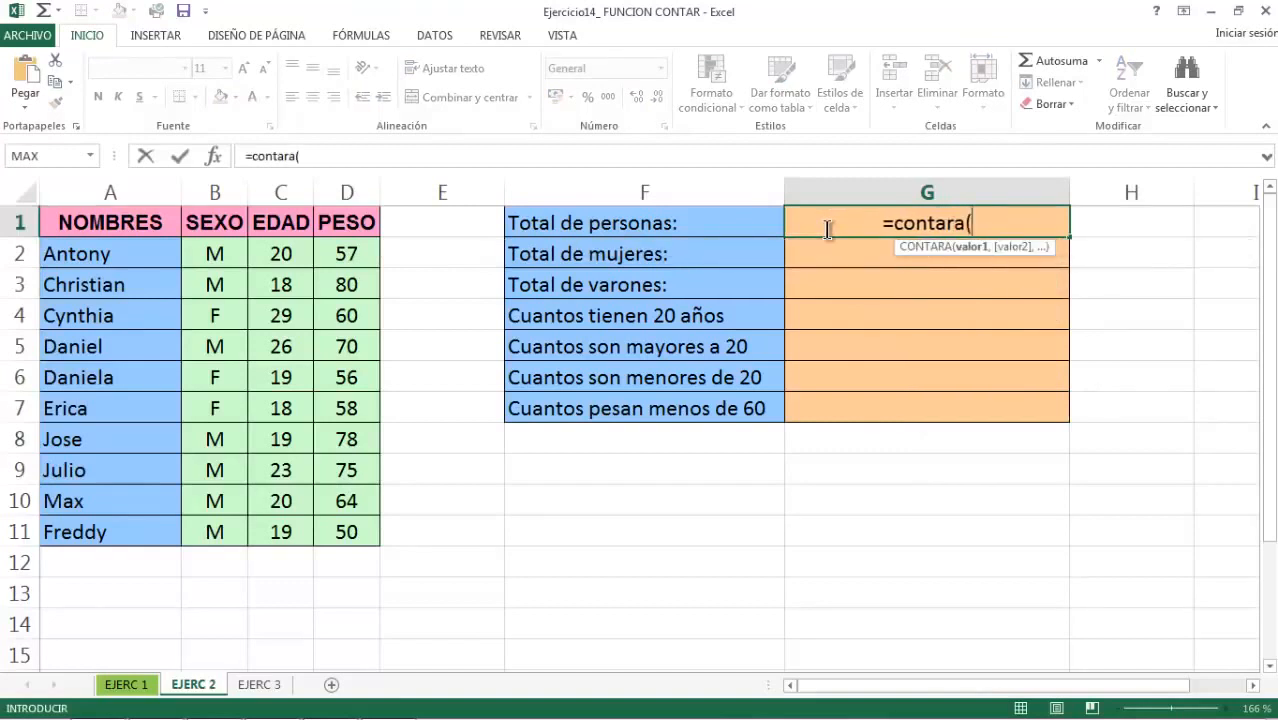
click(124, 256)
drag(128, 403, 160, 528)
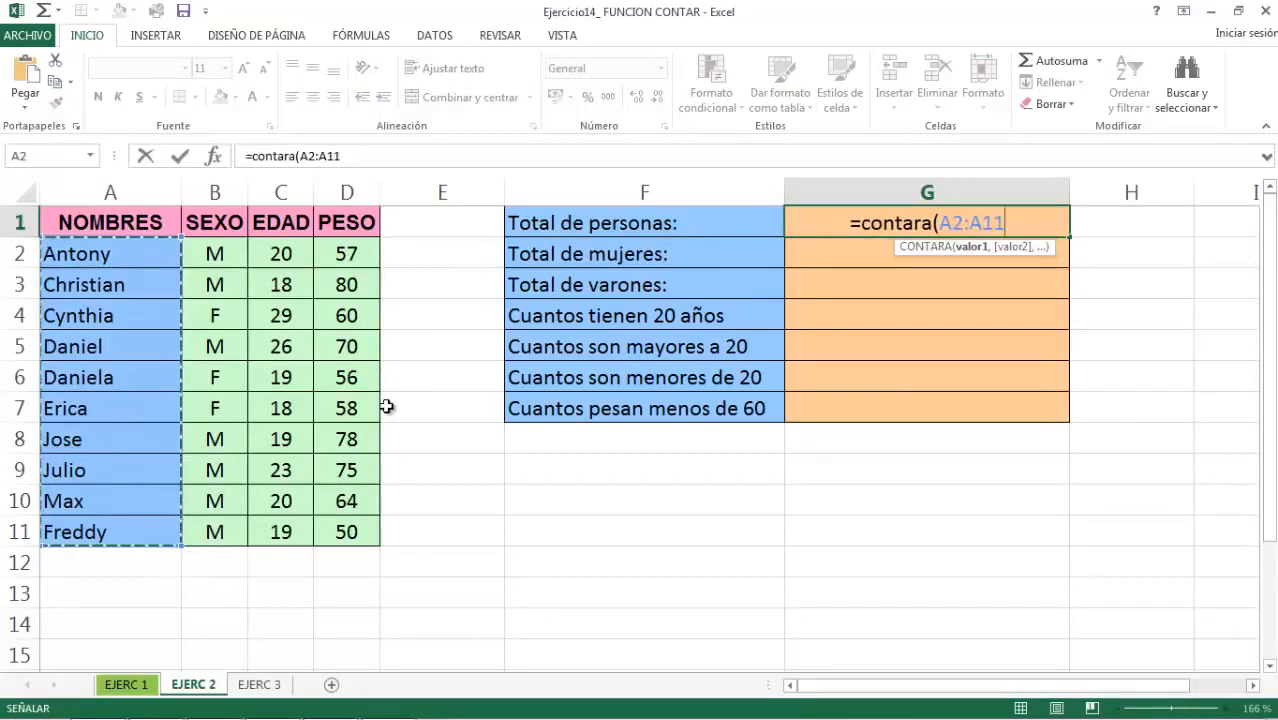
key(Return)
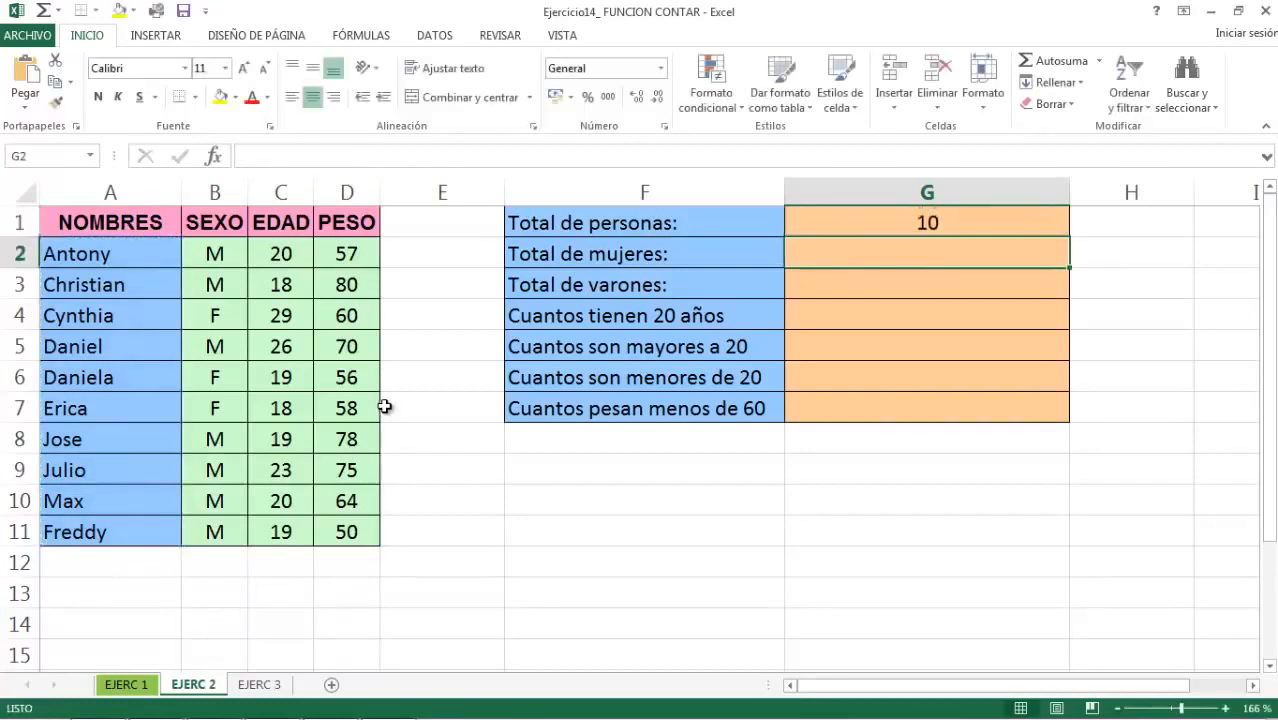
click(850, 223)
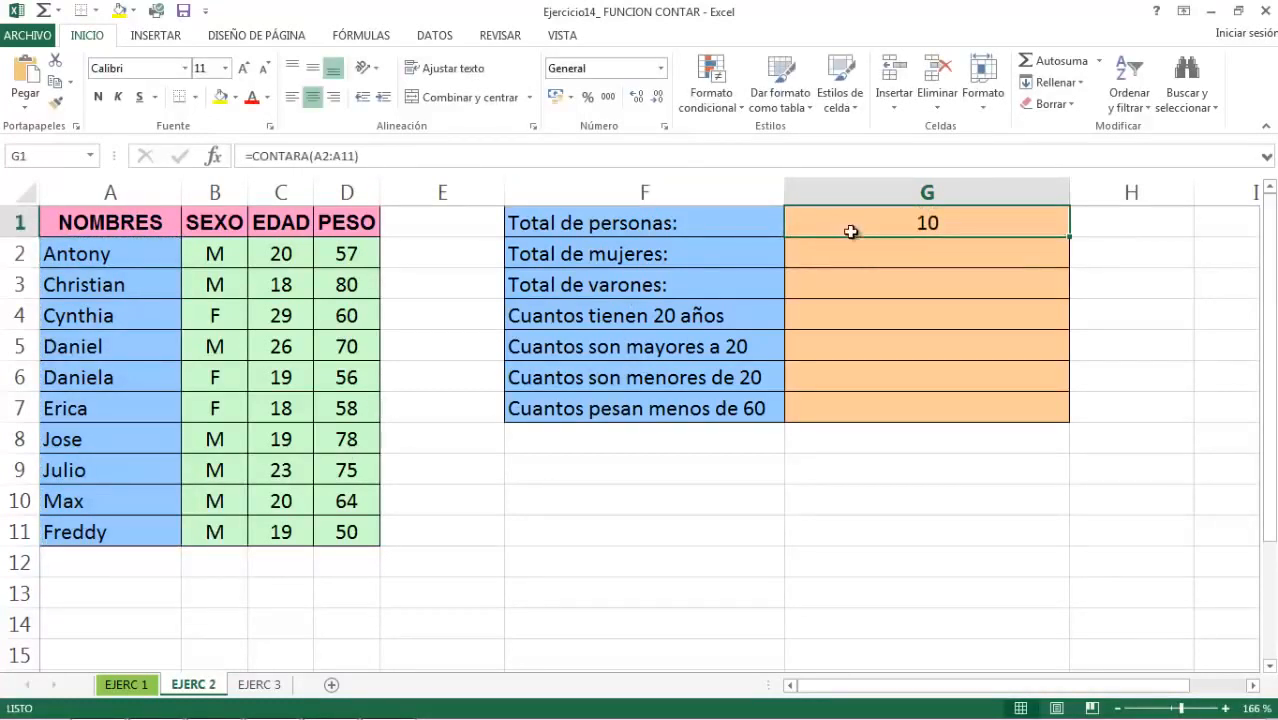
- Count the women in G2 with CONTAR.SI over the SEXO cells B2:B11, using the criterion "F"
click(851, 254)
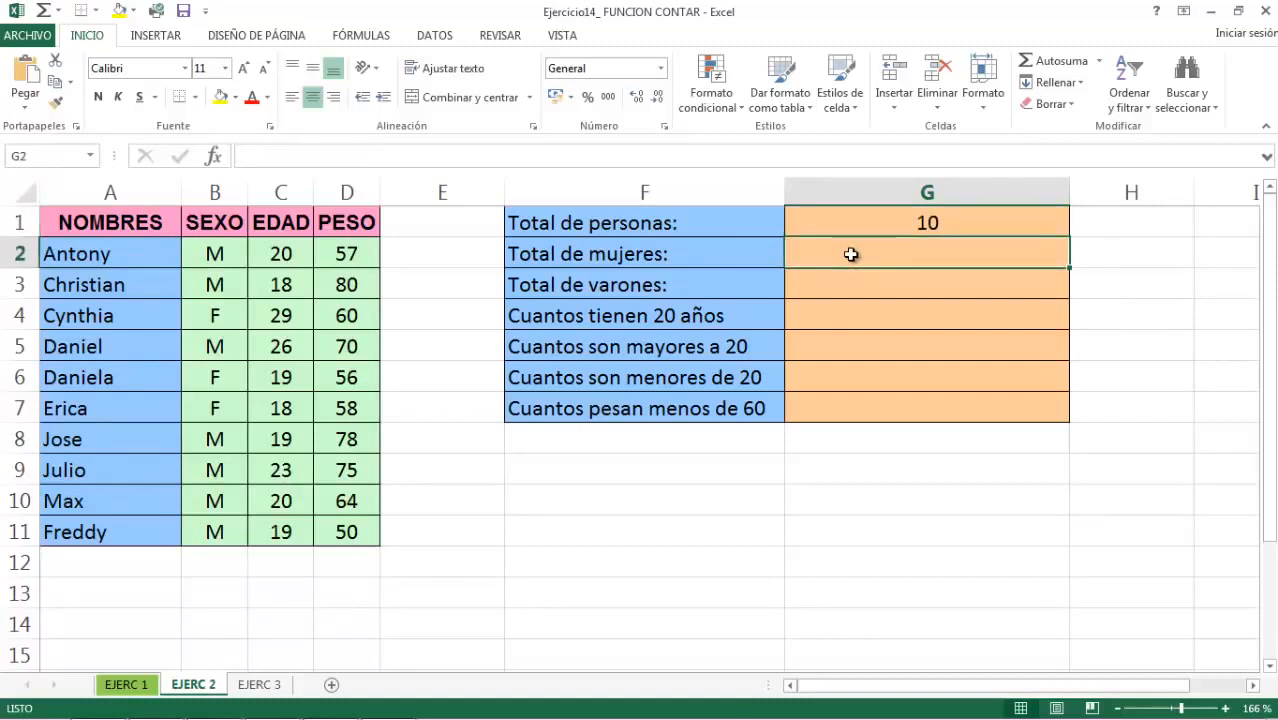
text(=con)
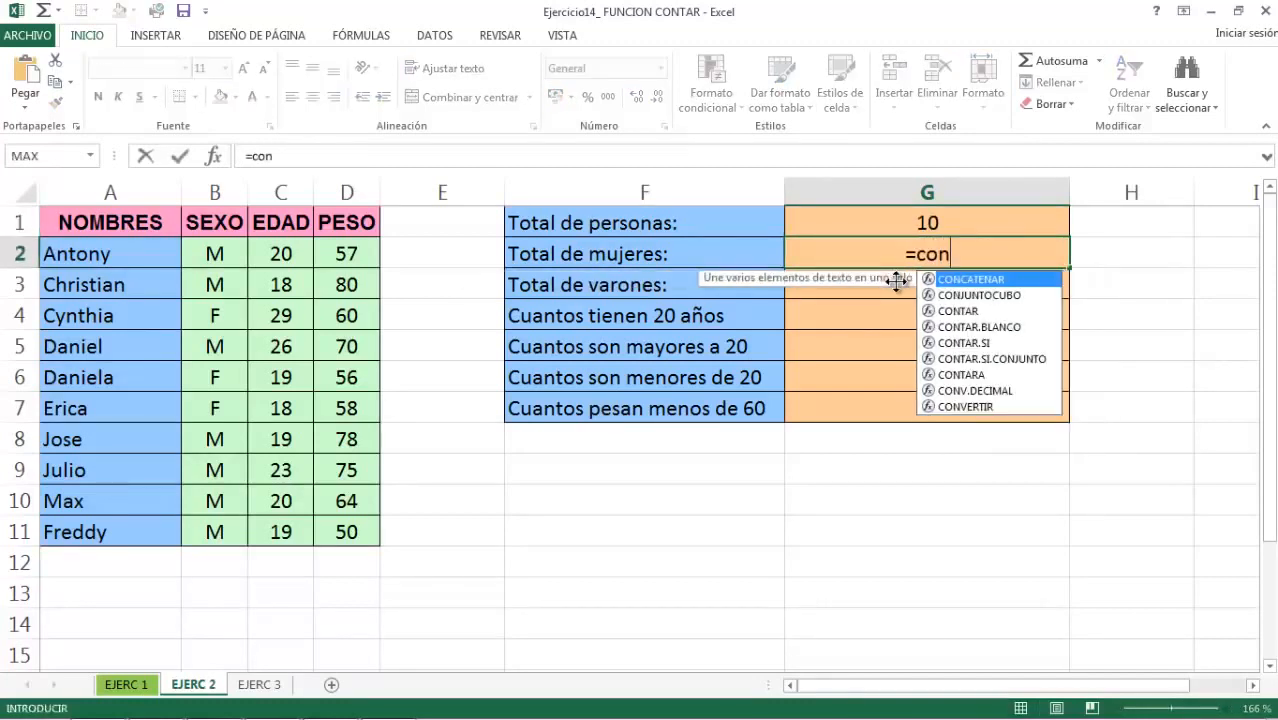
text(tar)
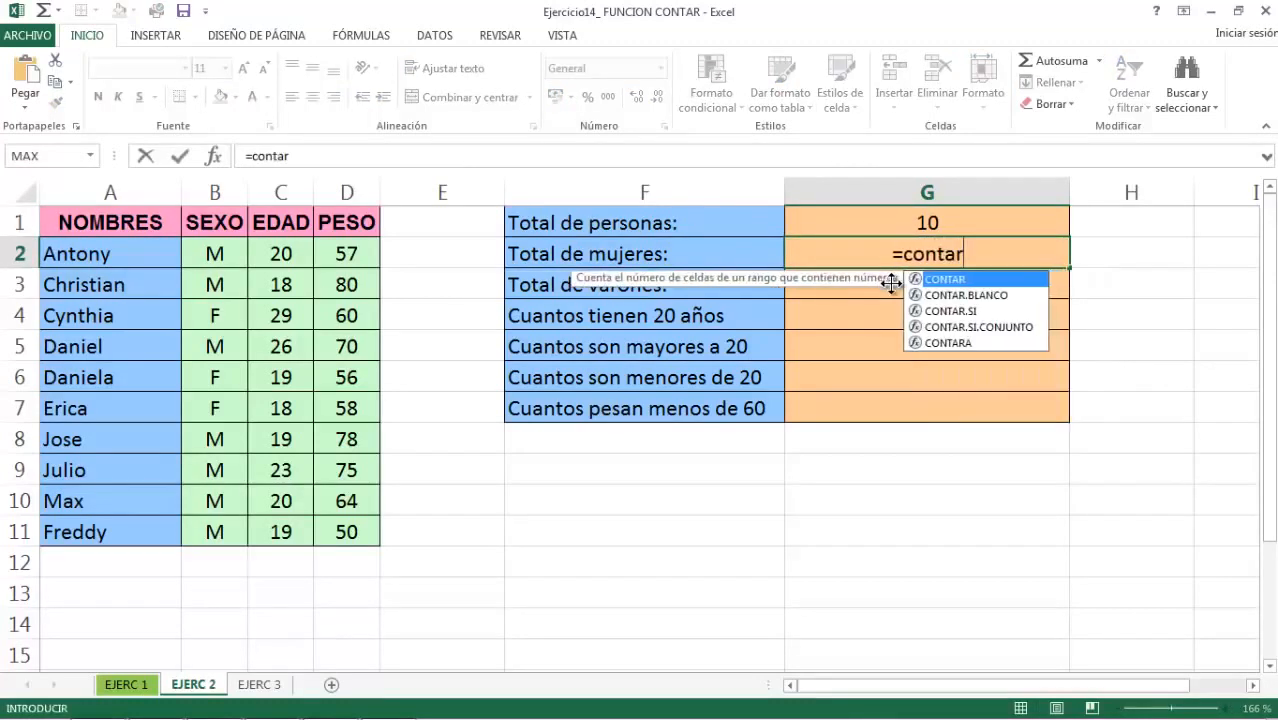
double_click(974, 311)
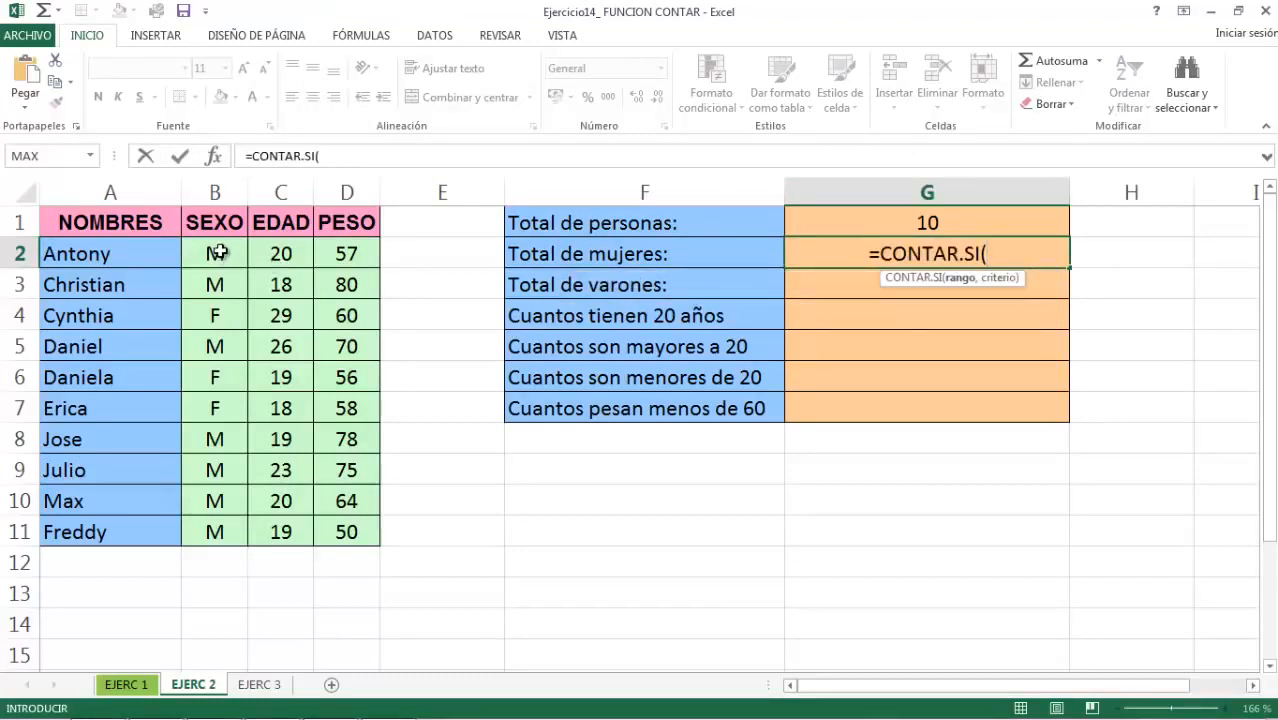
drag(216, 251, 208, 531)
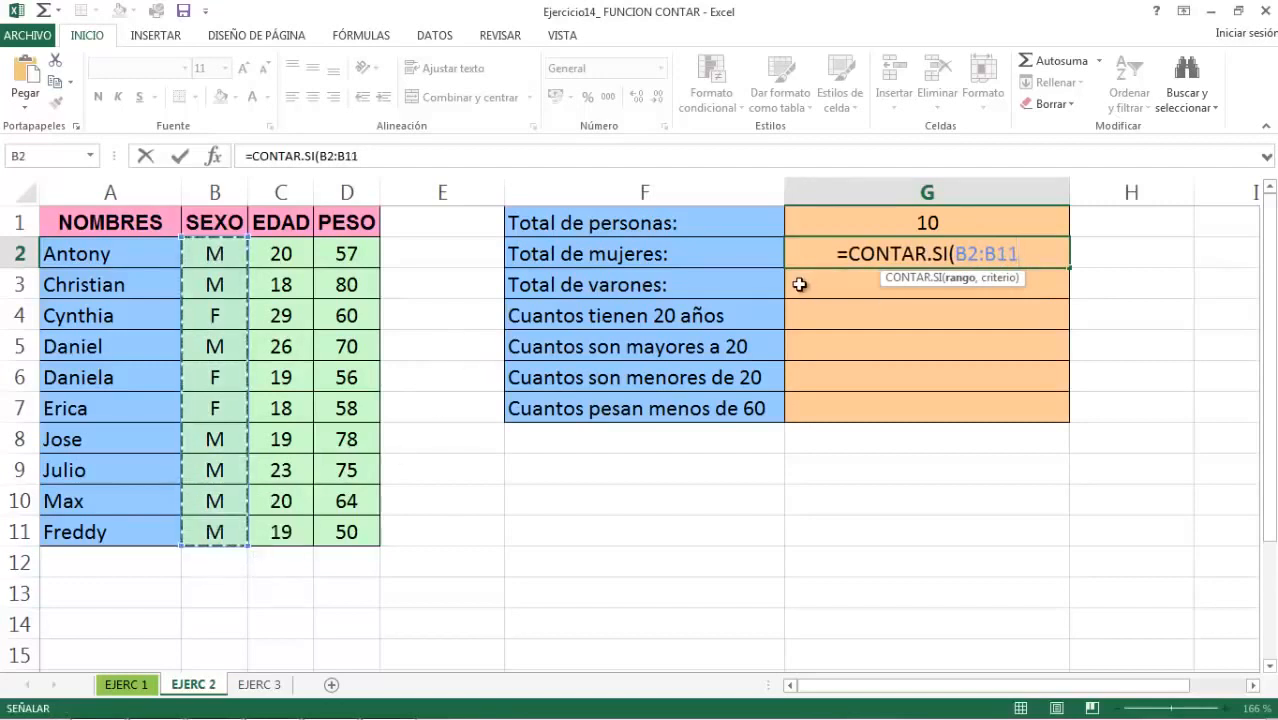
text(,)
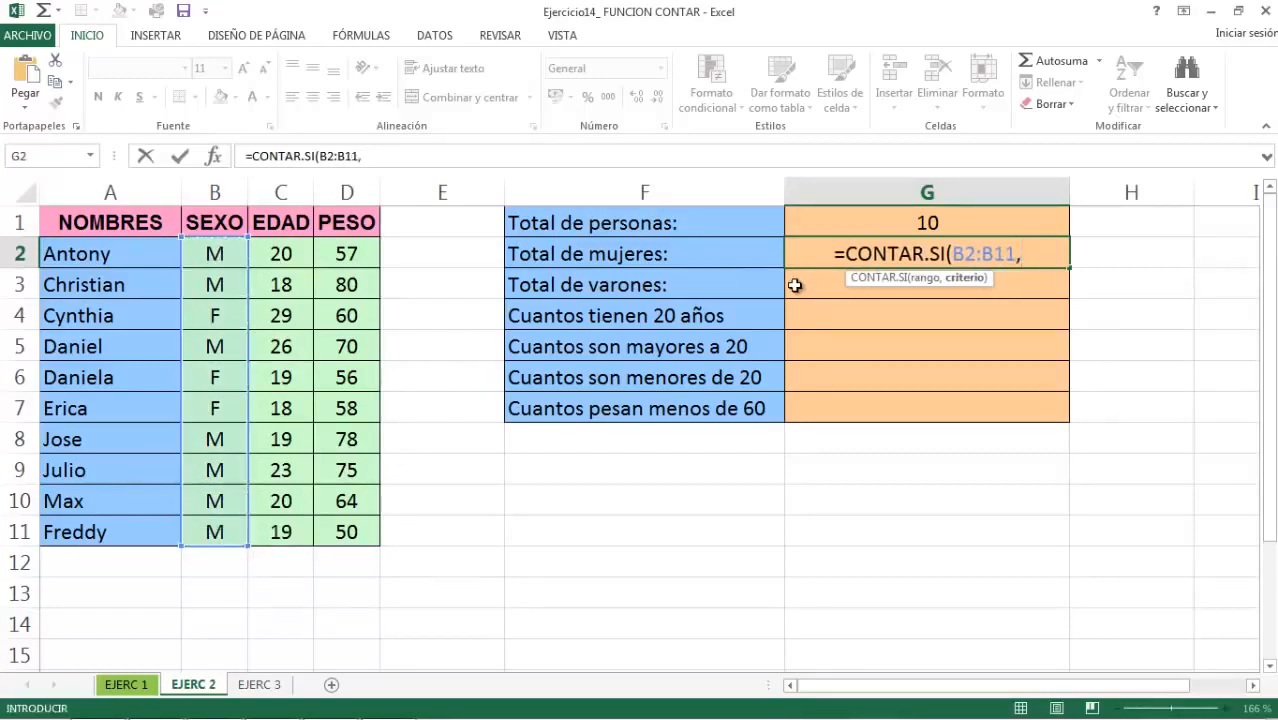
text(")
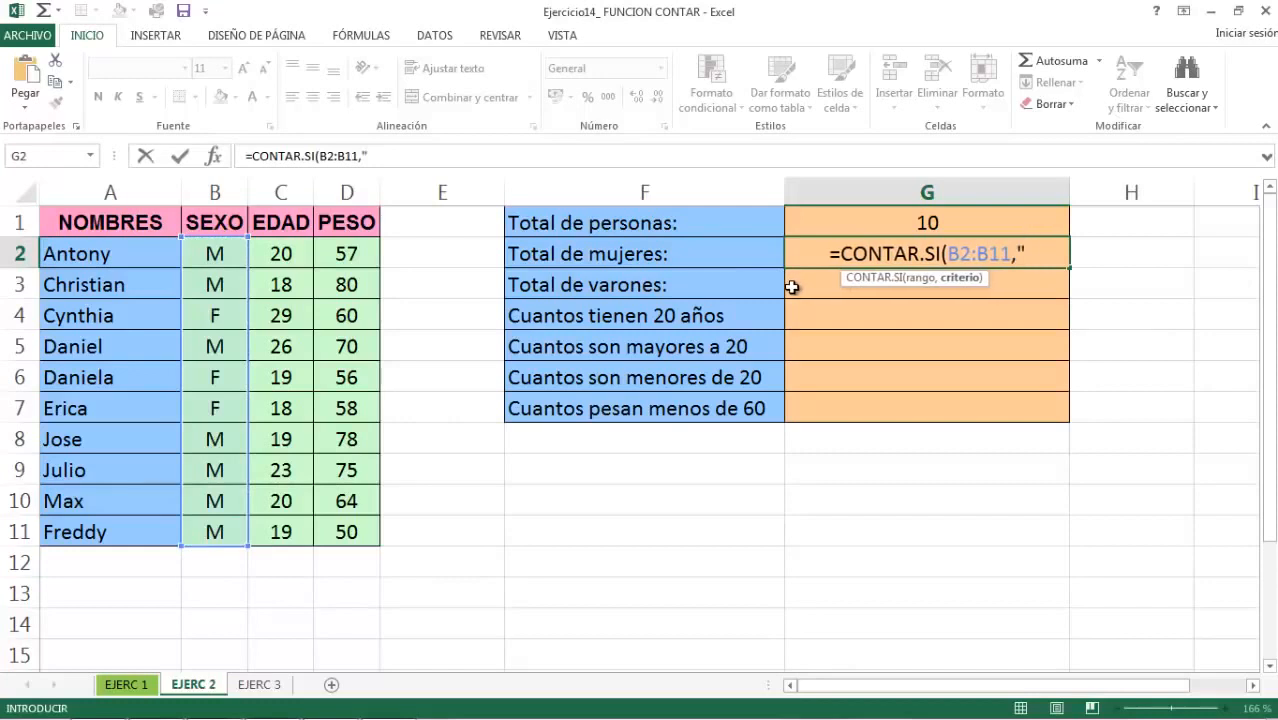
text(F)
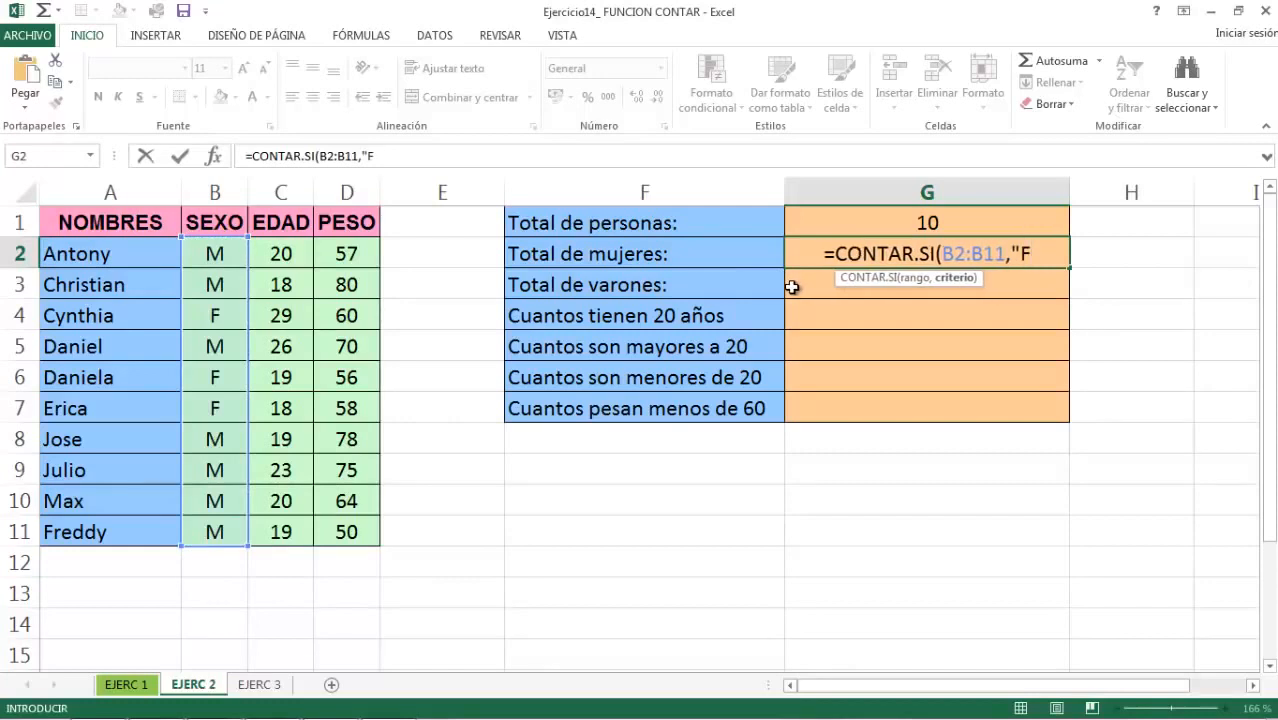
text("))
key(Return)
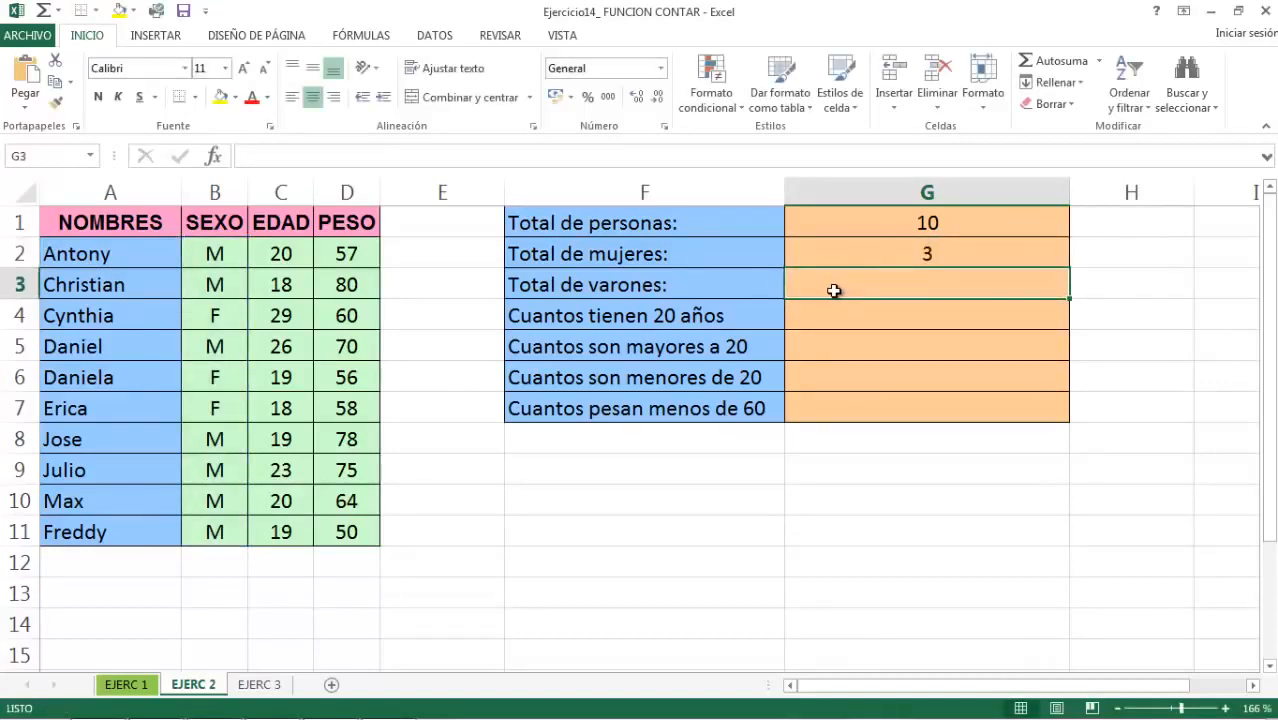
- Count the men in G3 with CONTAR.SI over the SEXO cells B2:B11, using the criterion "M"
text(=contar)
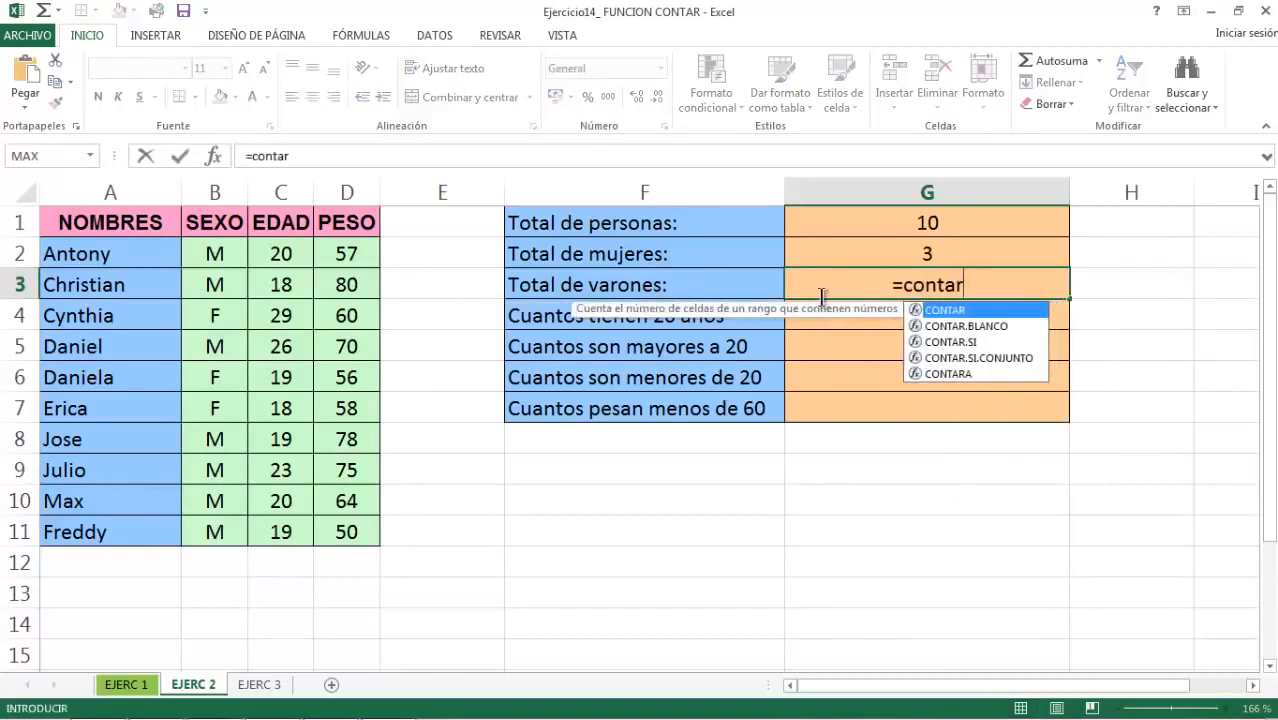
double_click(968, 342)
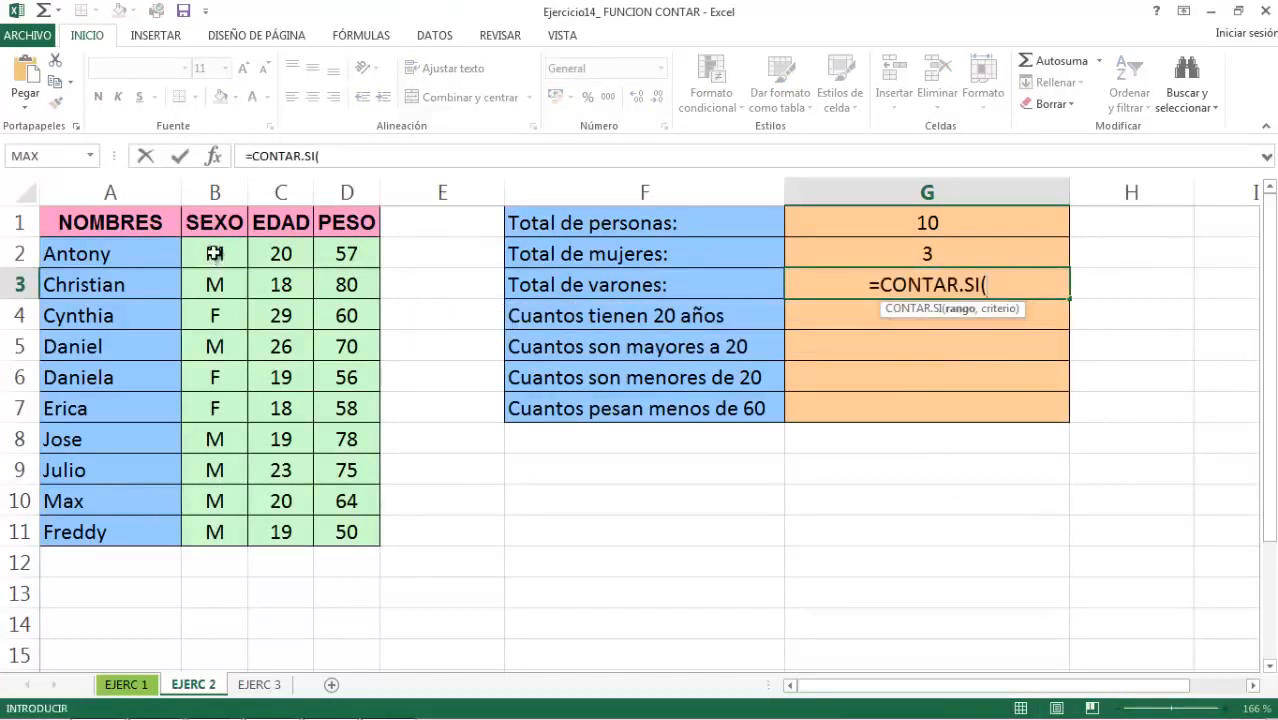
drag(214, 253, 205, 526)
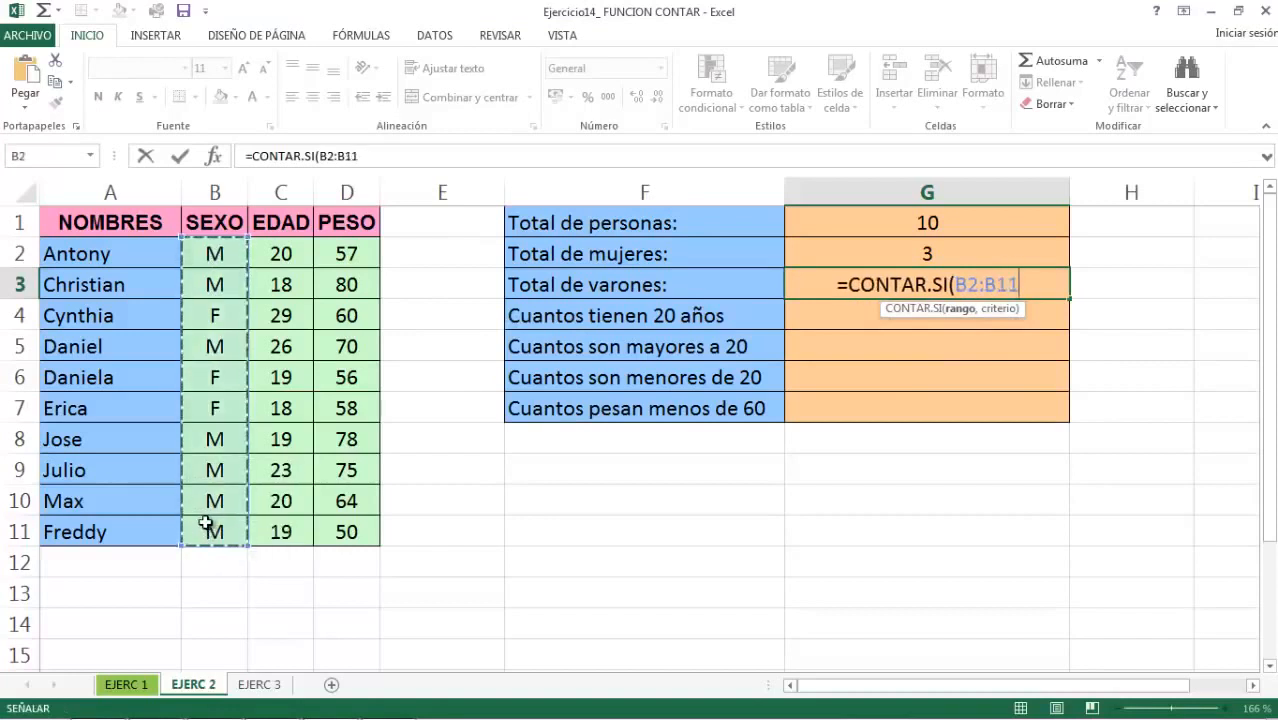
text(,"M)
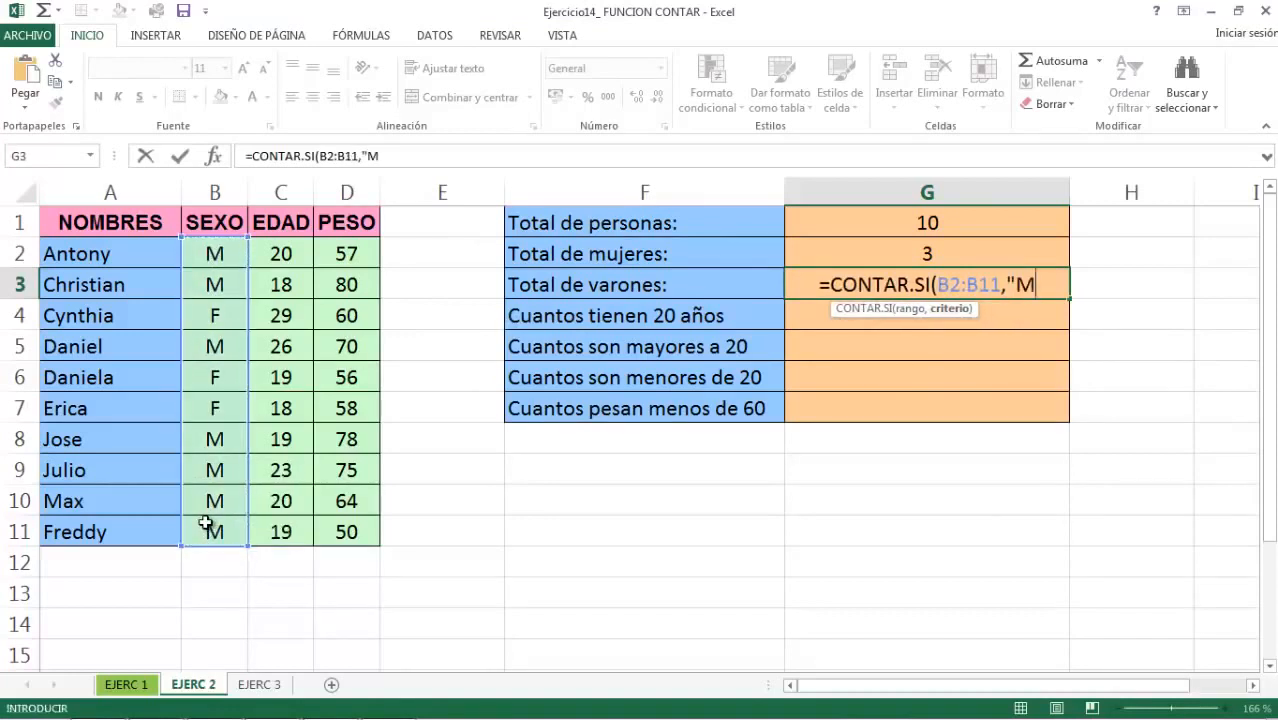
text("))
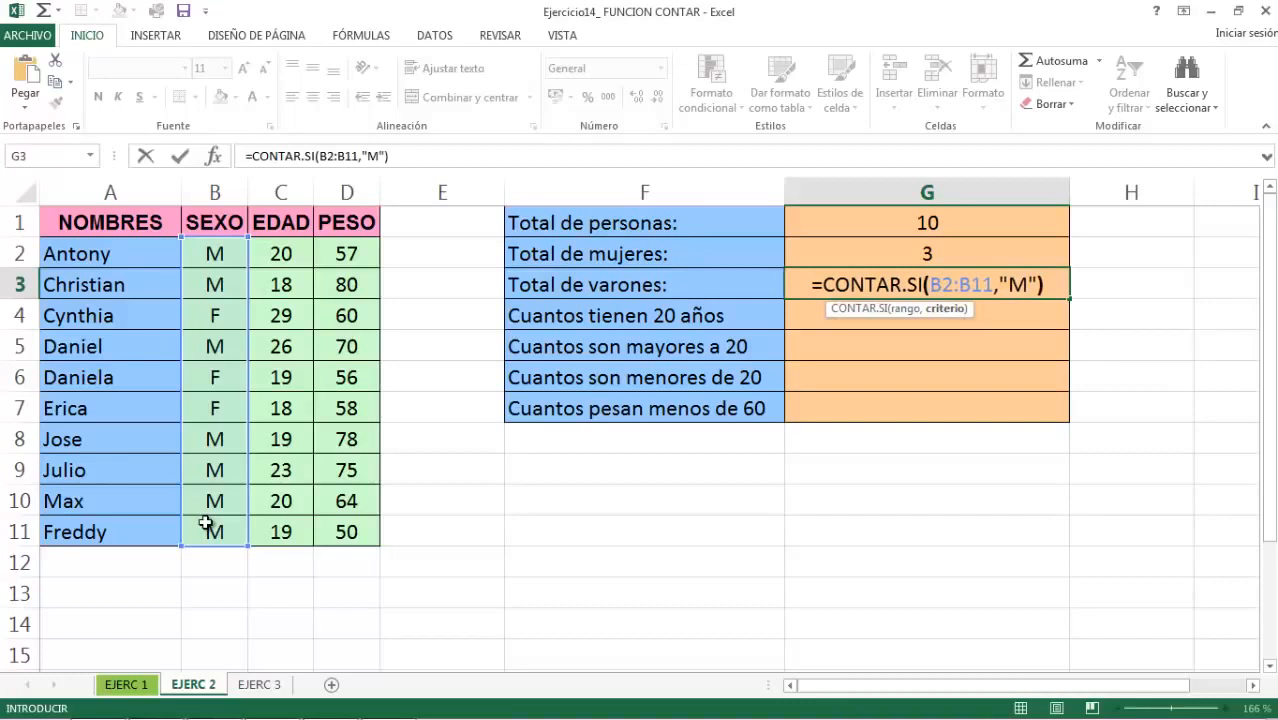
key(Return)
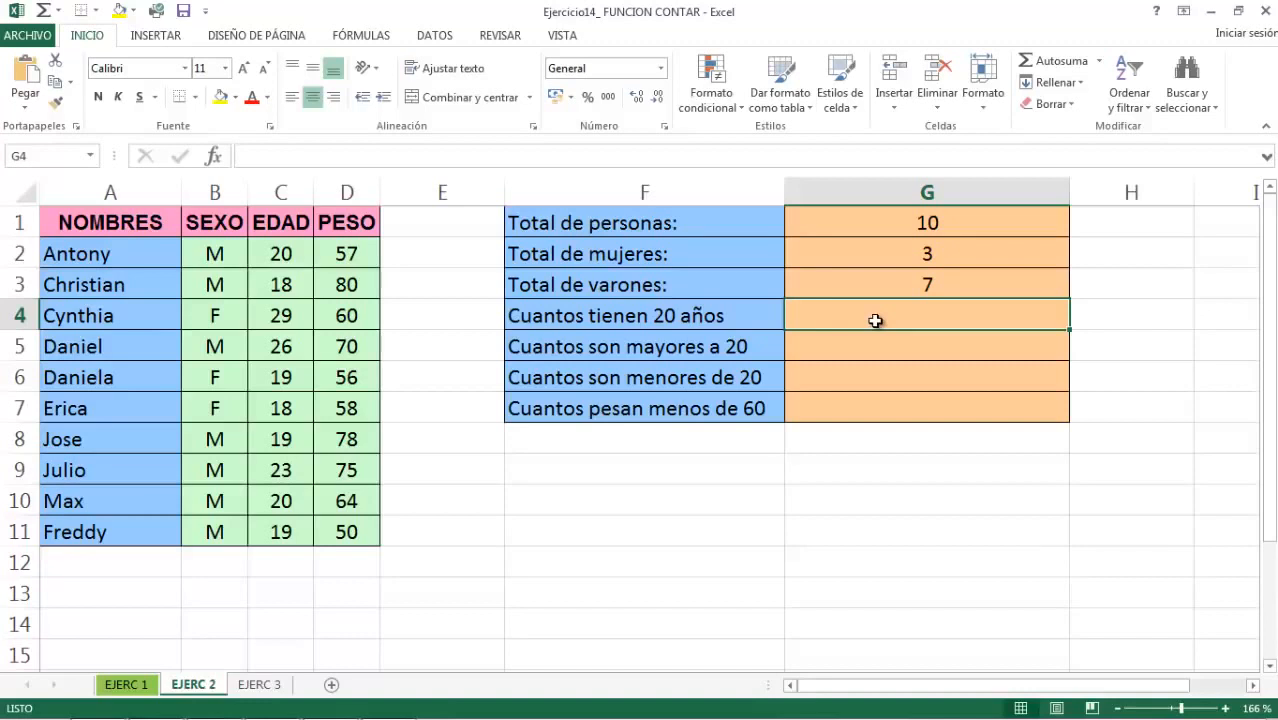
- Count the people aged 20 in G4 with CONTAR.SI over the EDAD cells C2:C11, using the criterion "20"
double_click(843, 320)
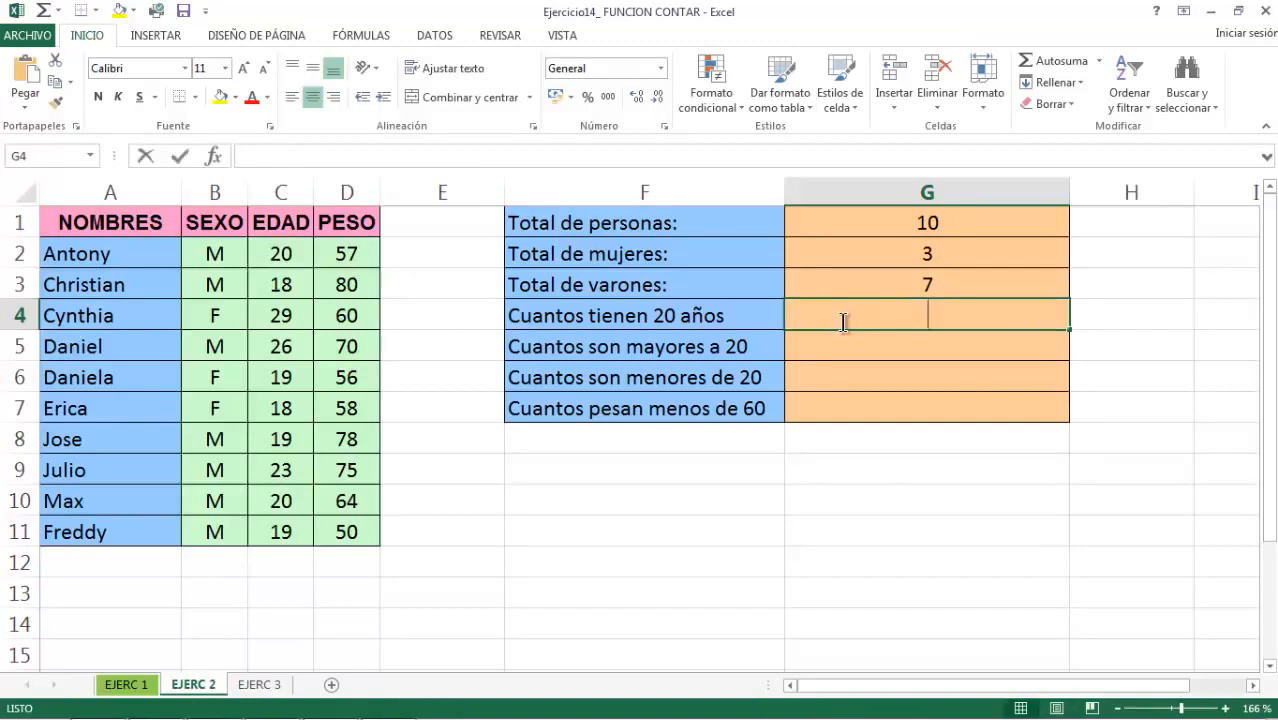
text(=conta)
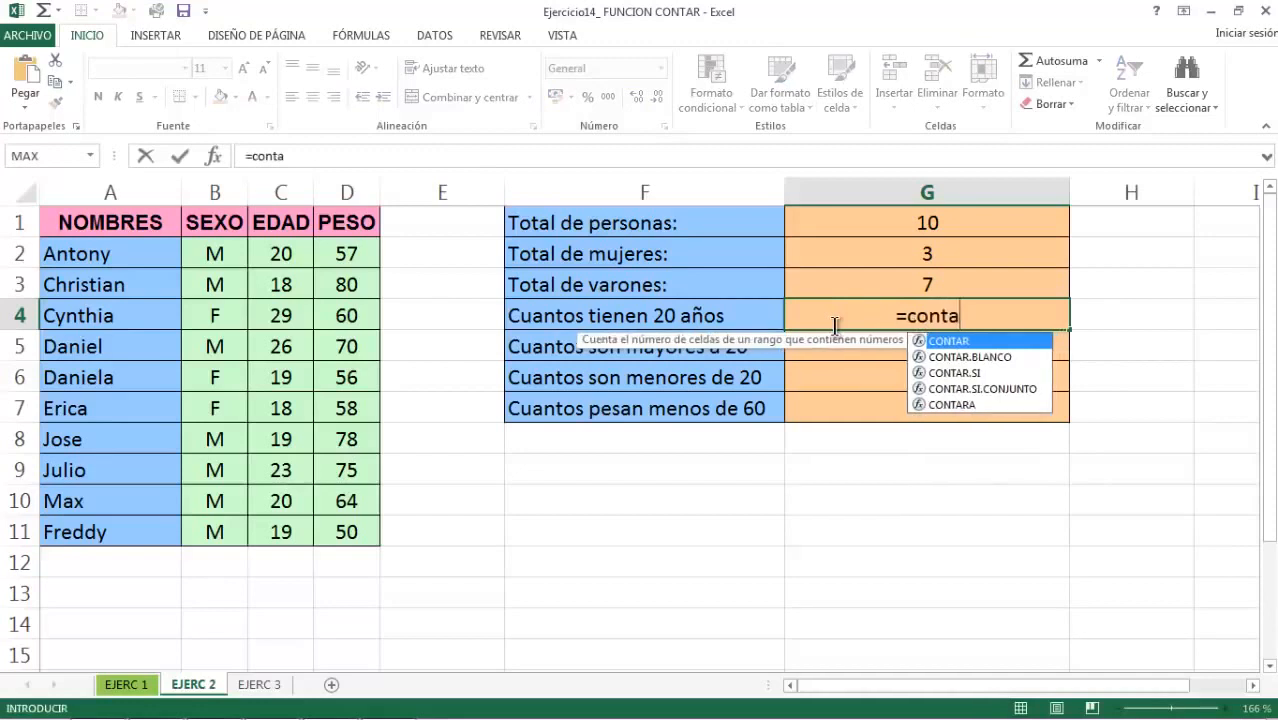
text(r.si)
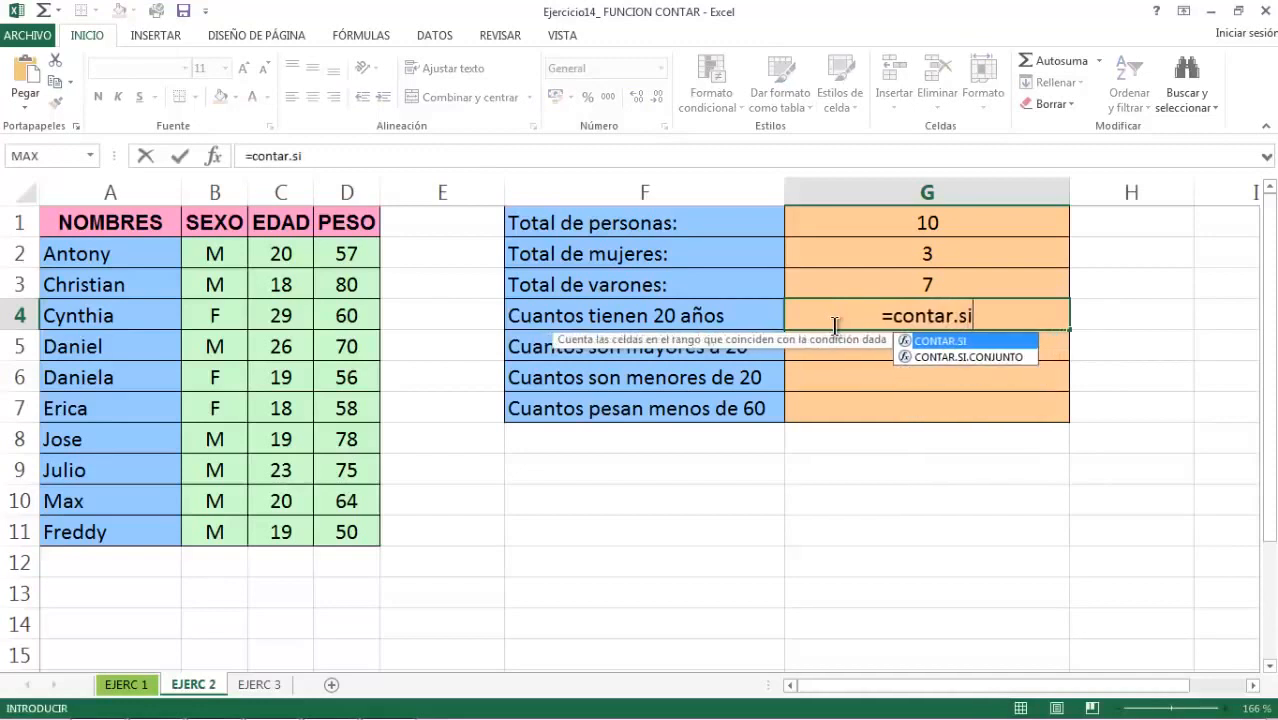
double_click(968, 341)
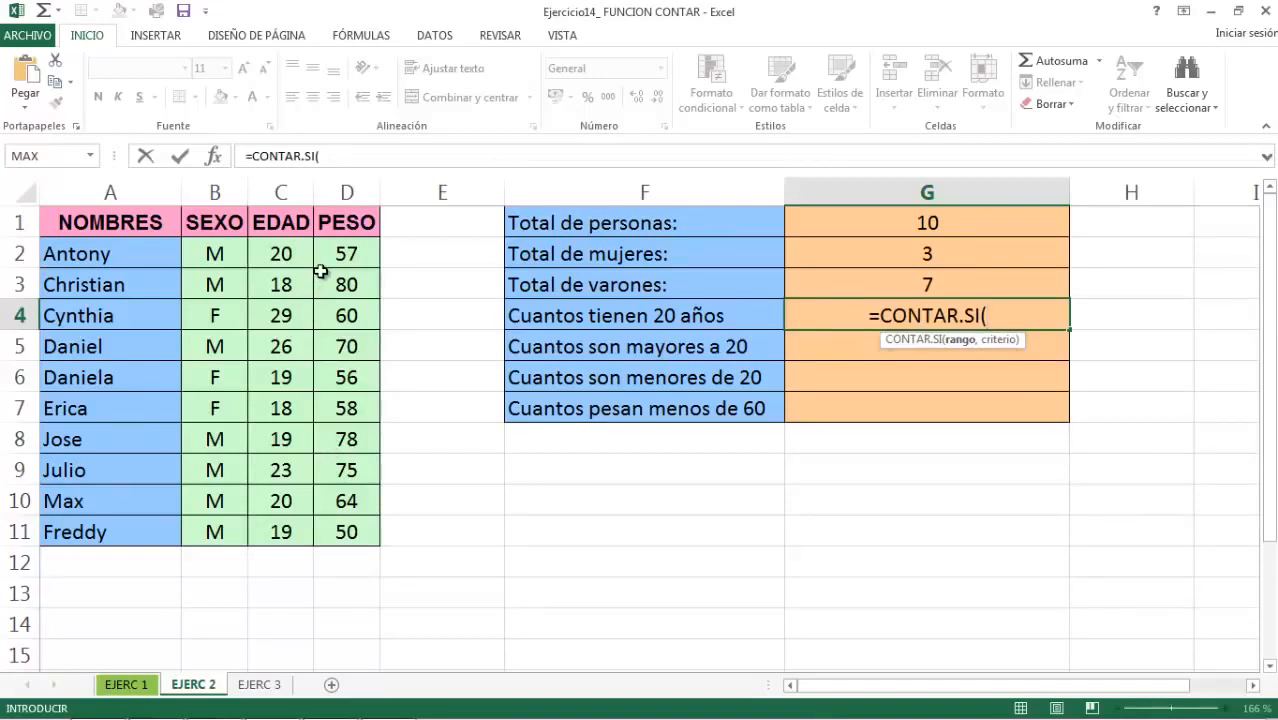
drag(281, 255, 286, 524)
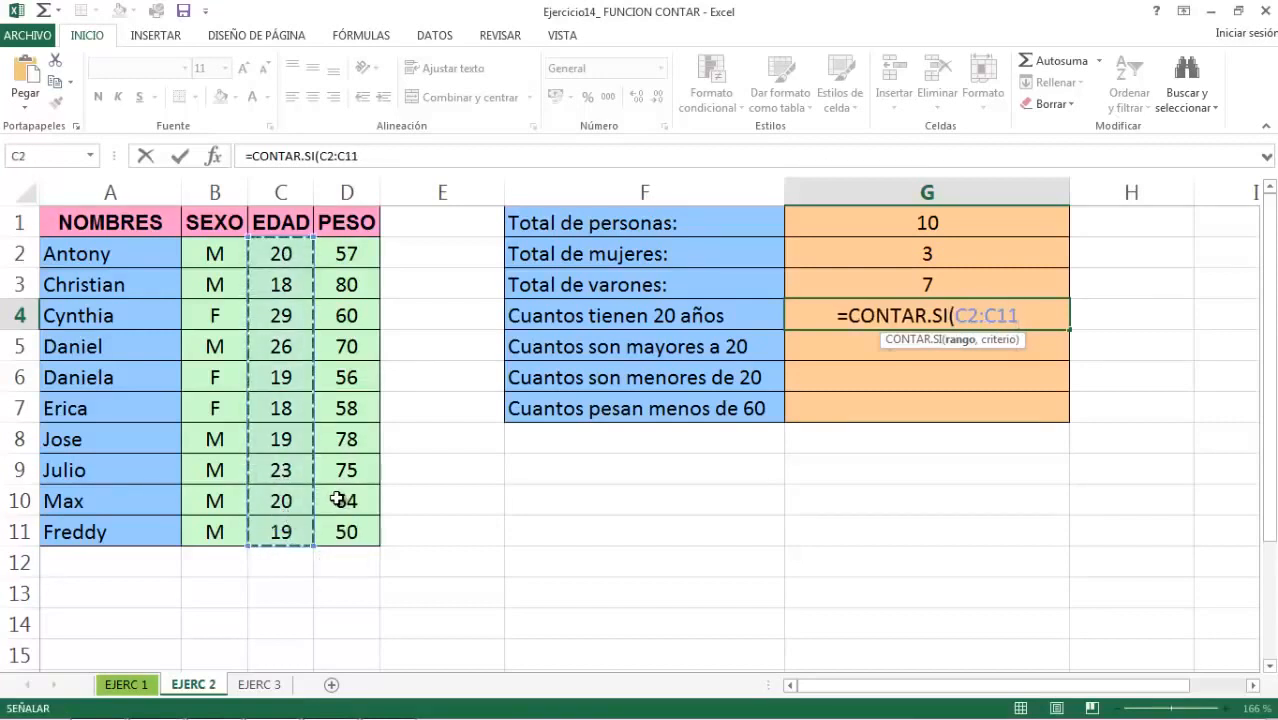
text(,)
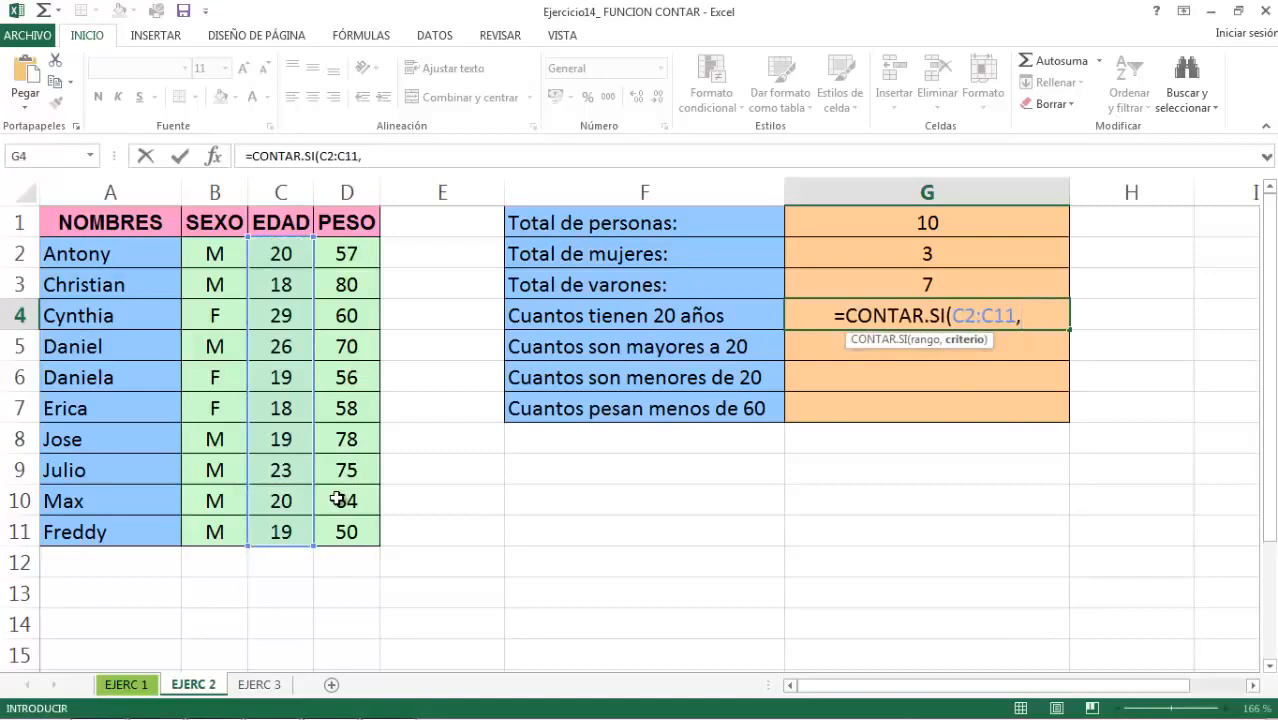
text(")
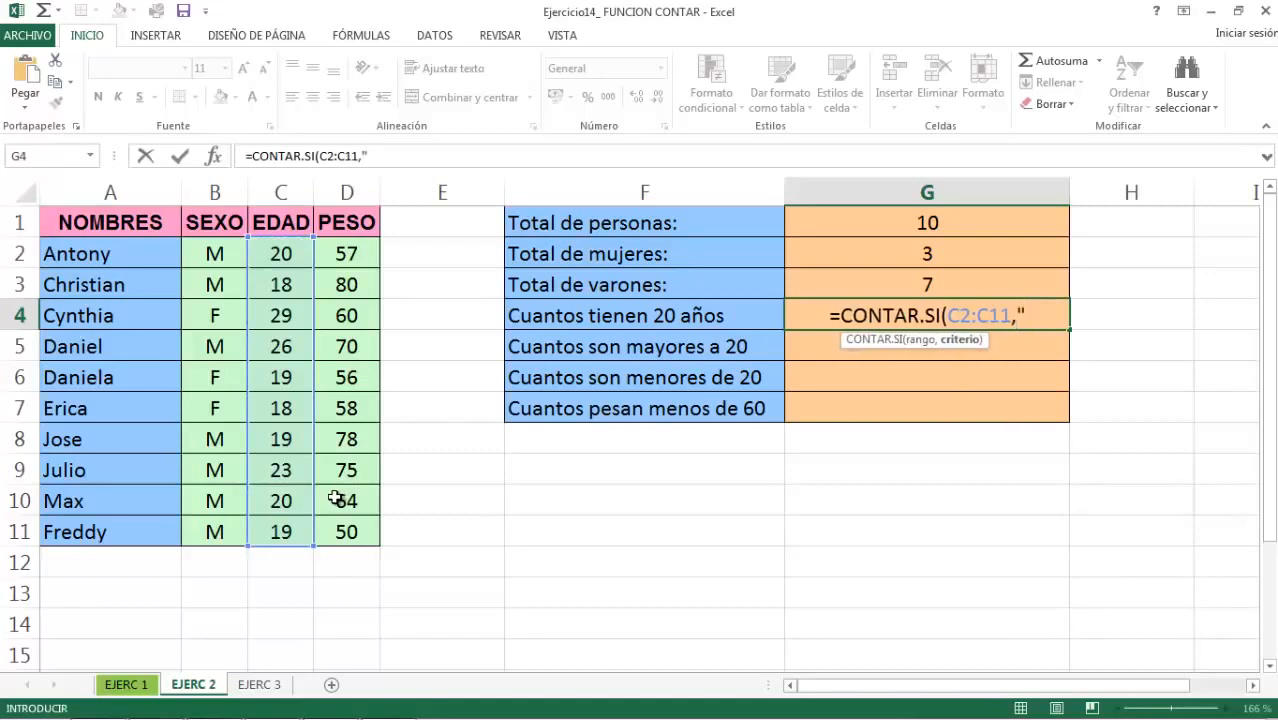
text(20")
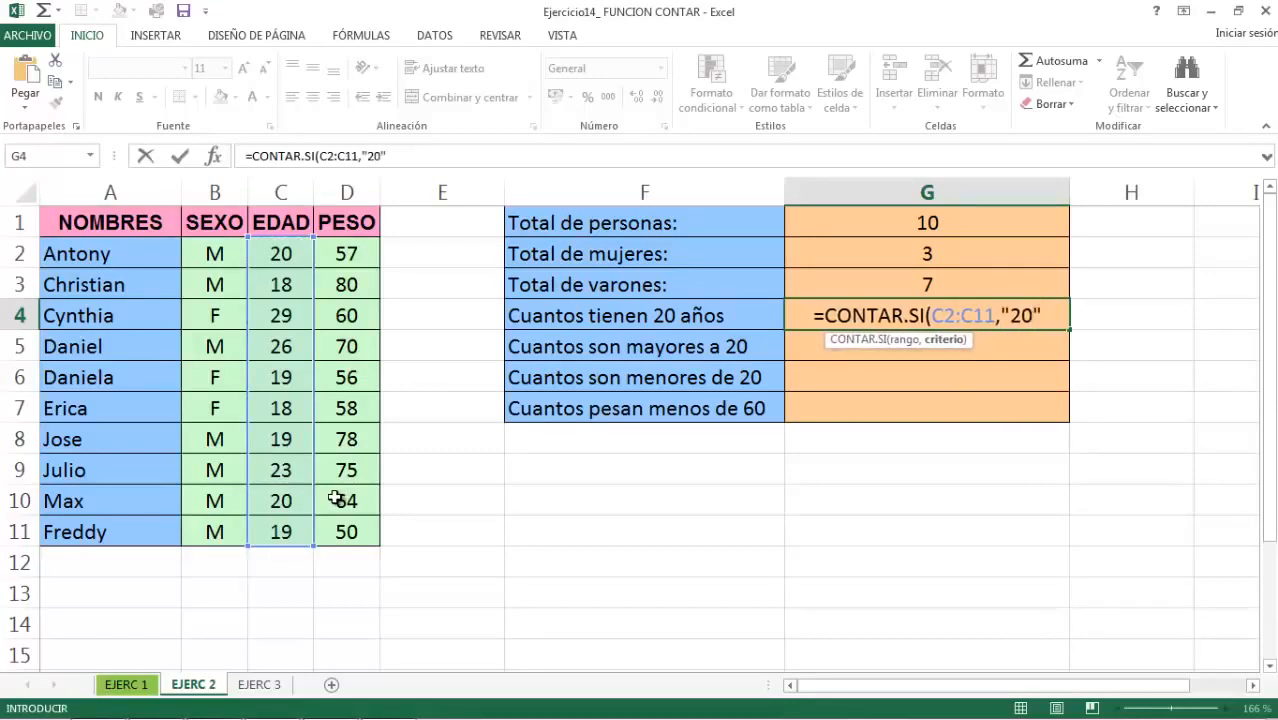
text())
key(Return)
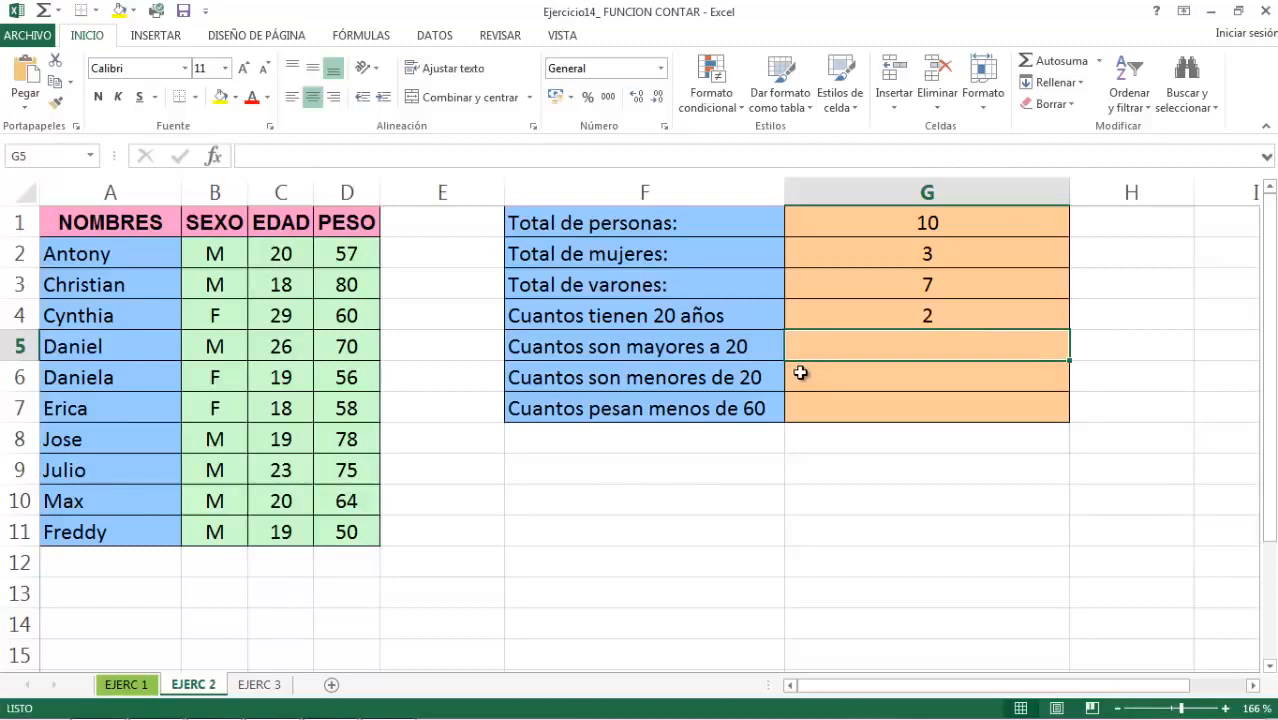
key(F2)
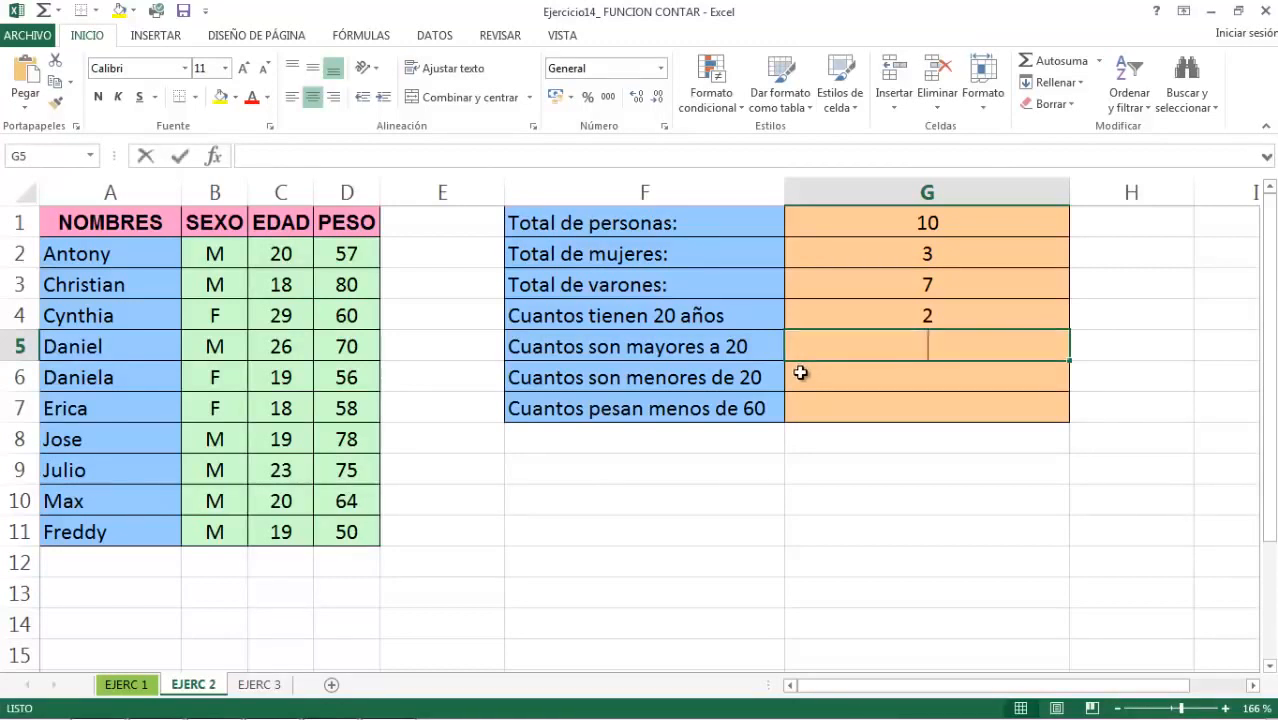
text(=cont)
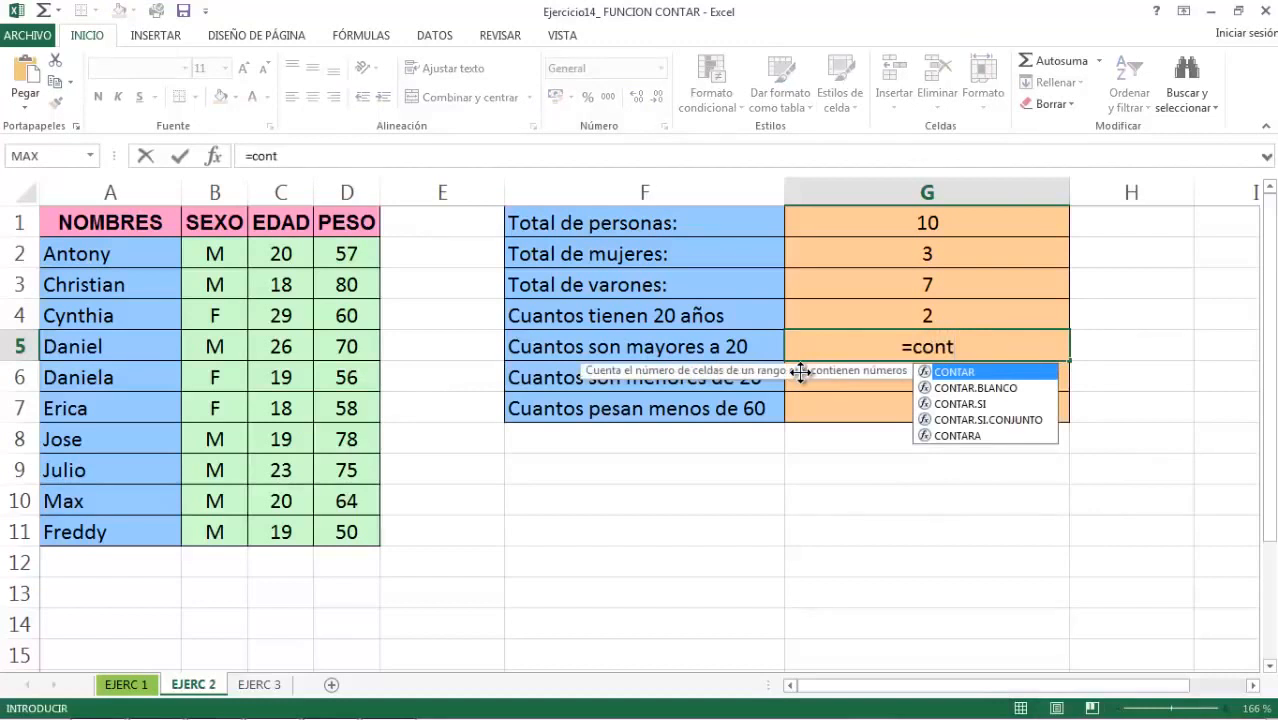
text(ar.si()
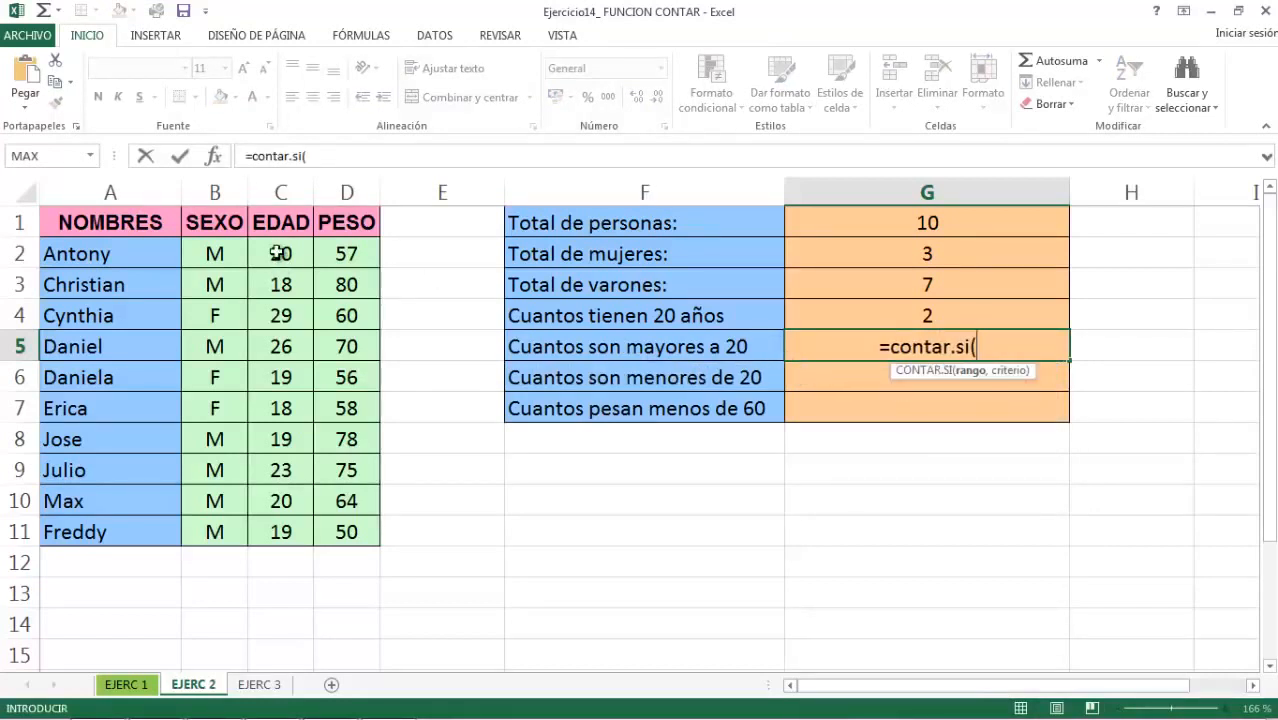
drag(281, 254, 280, 532)
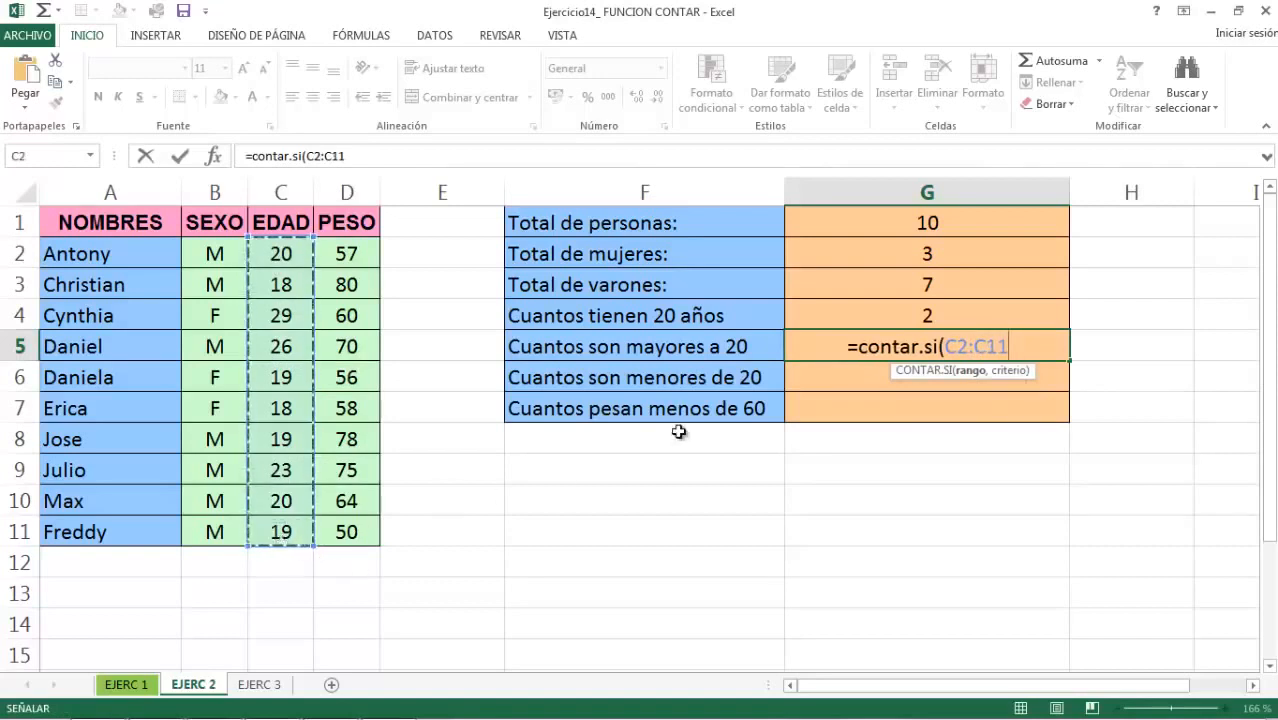
text(,")
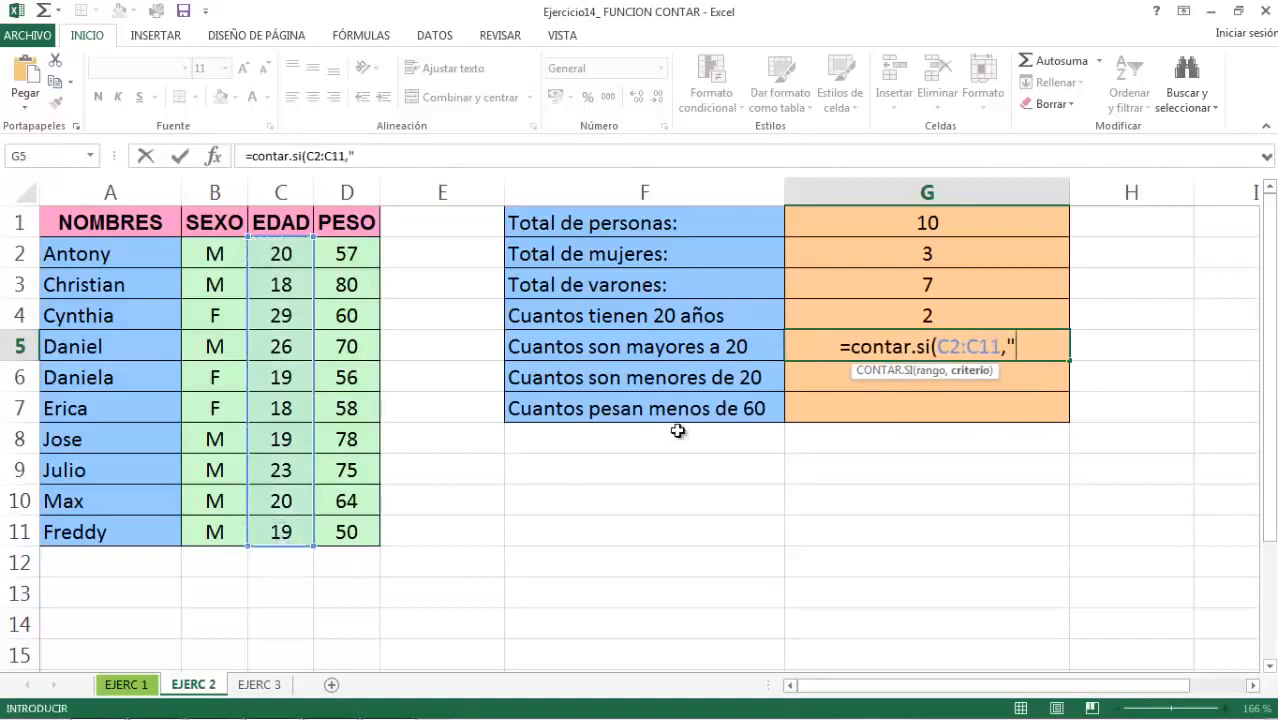
text(>20)
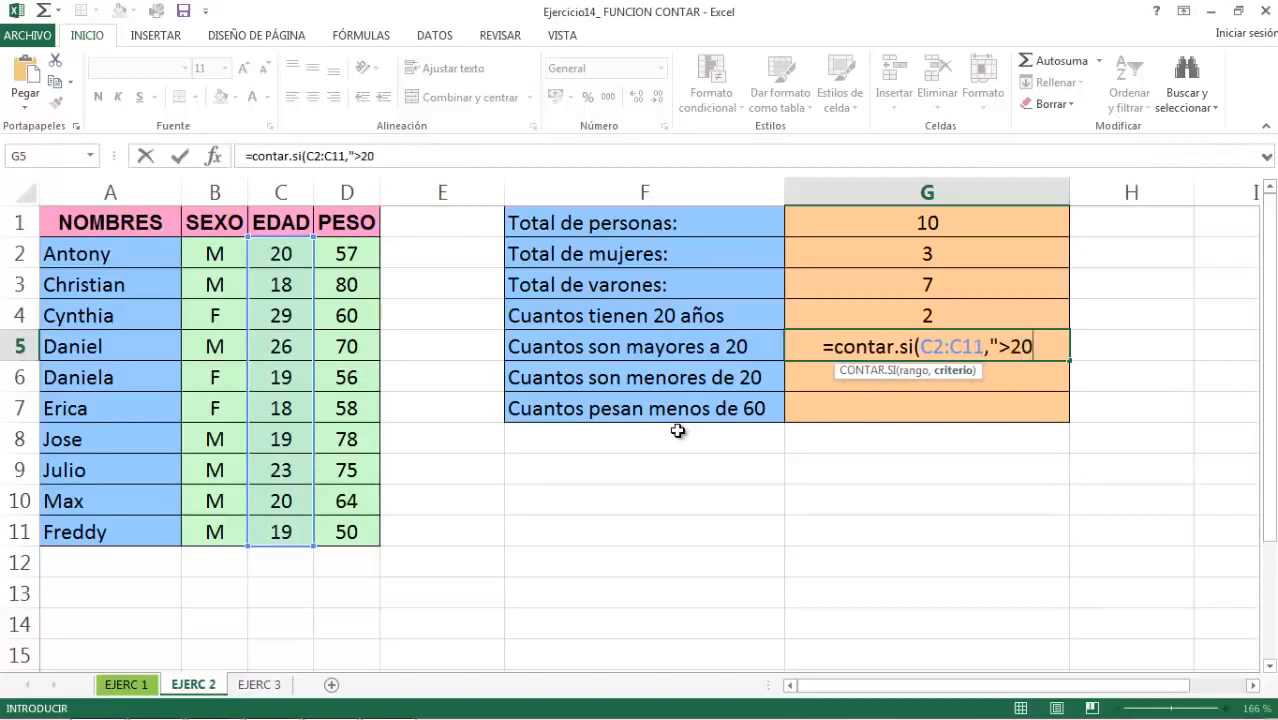
text("))
key(BackSpace)
key(Escape)
- Count the people older than 20 in G5 with CONTAR.SI over the EDAD cells C2:C11, using the criterion ">20"
text(=conta)
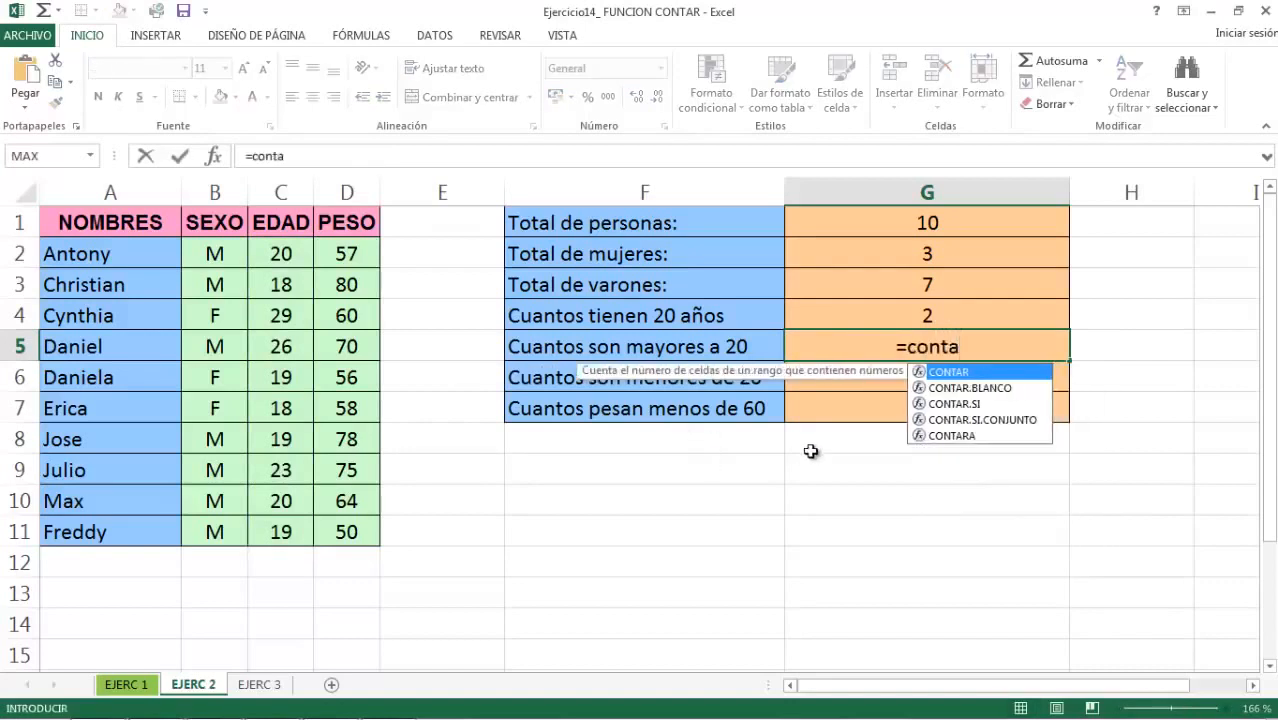
double_click(976, 403)
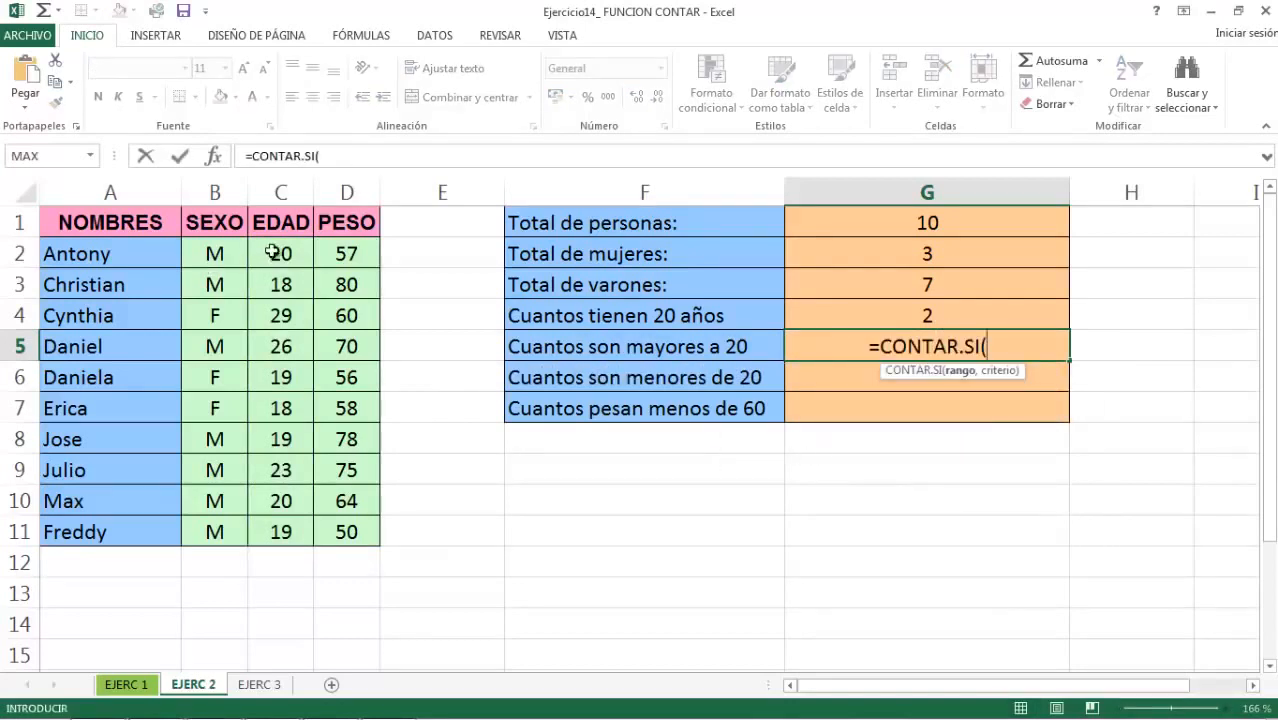
drag(278, 250, 268, 522)
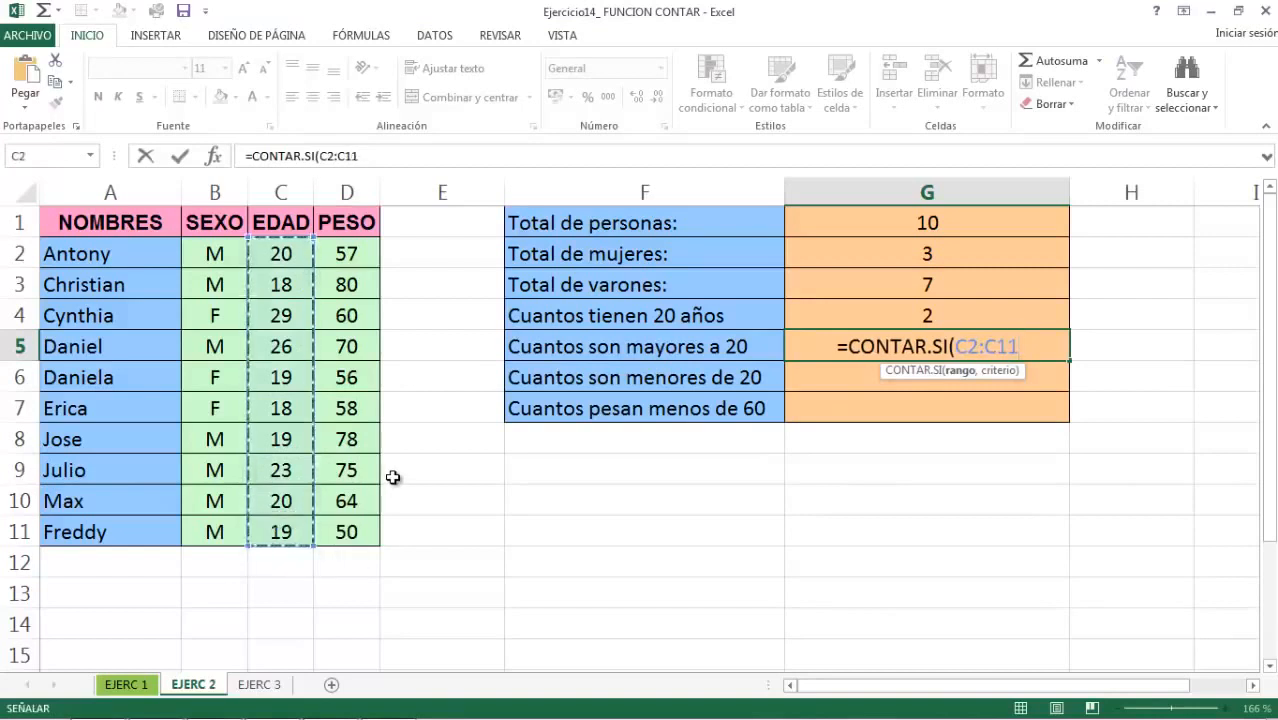
text(,")
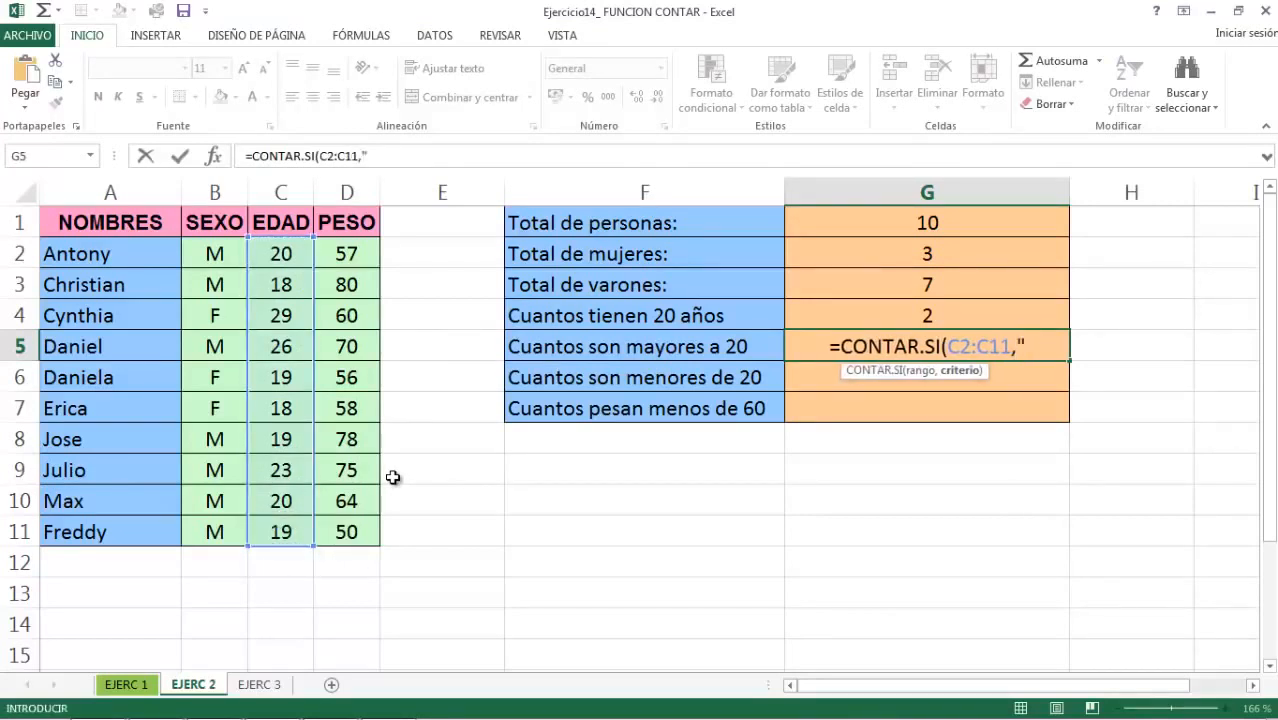
text(>)
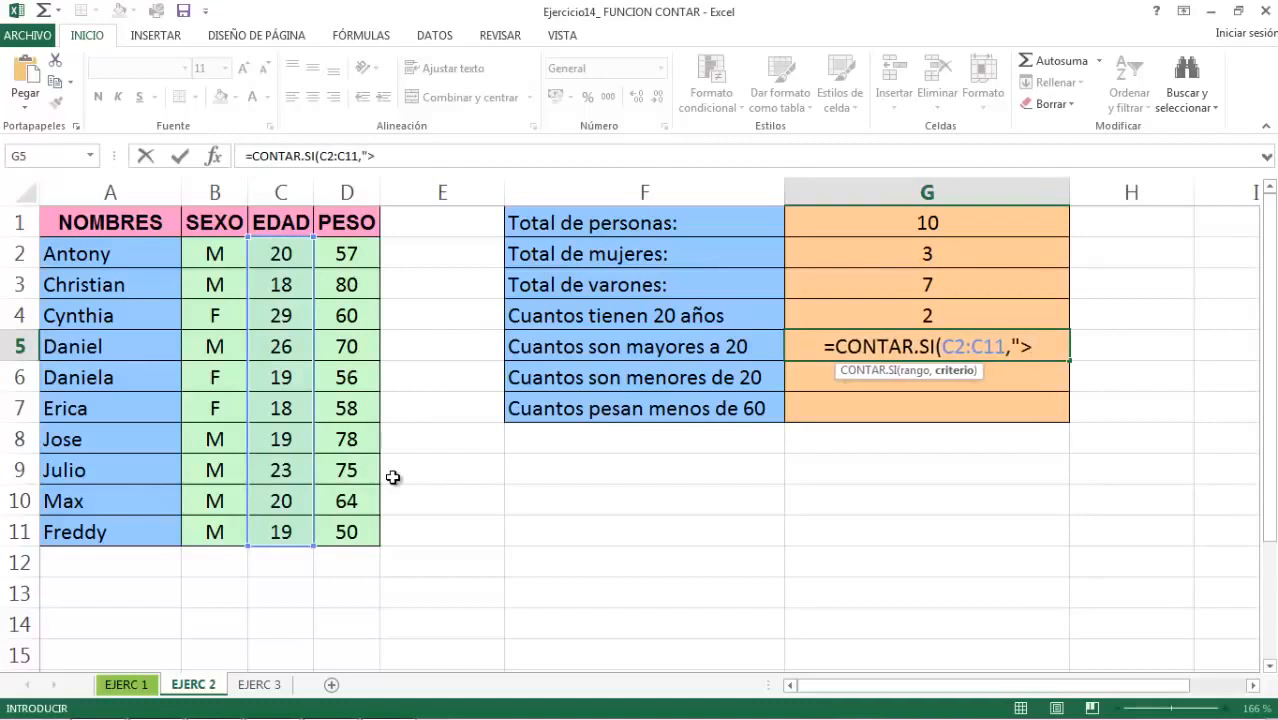
text(20")
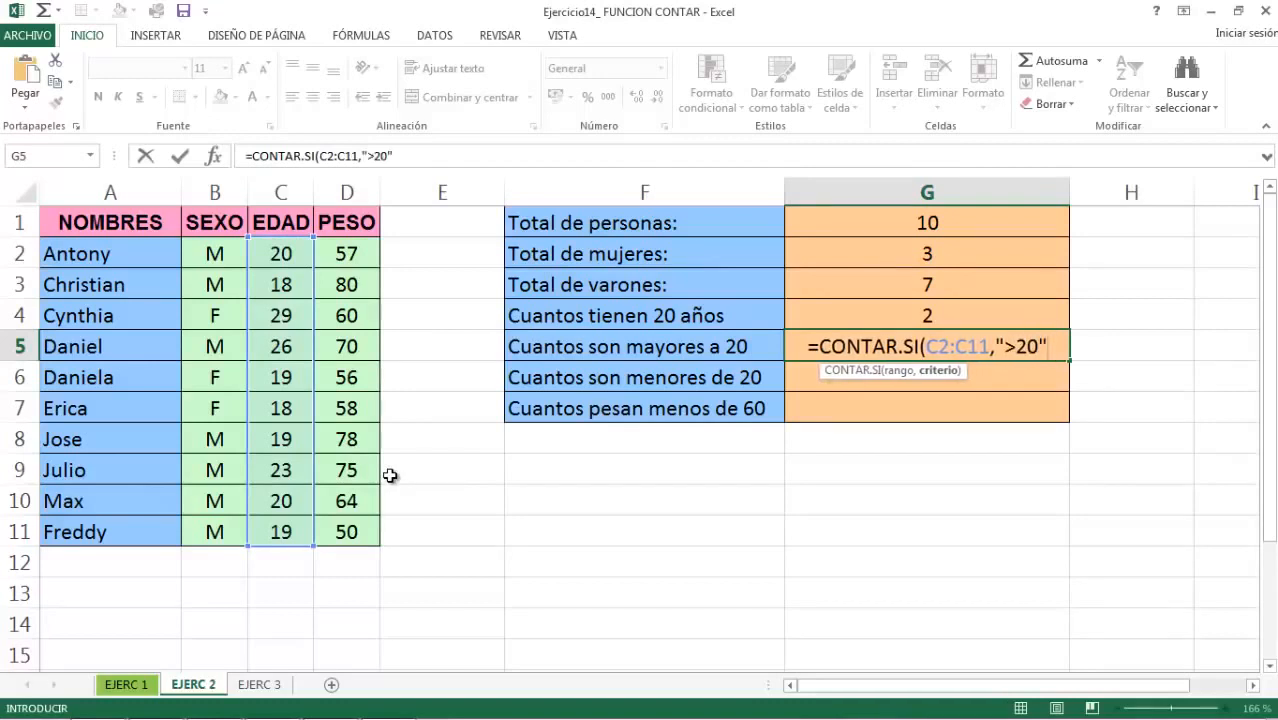
text())
key(Return)
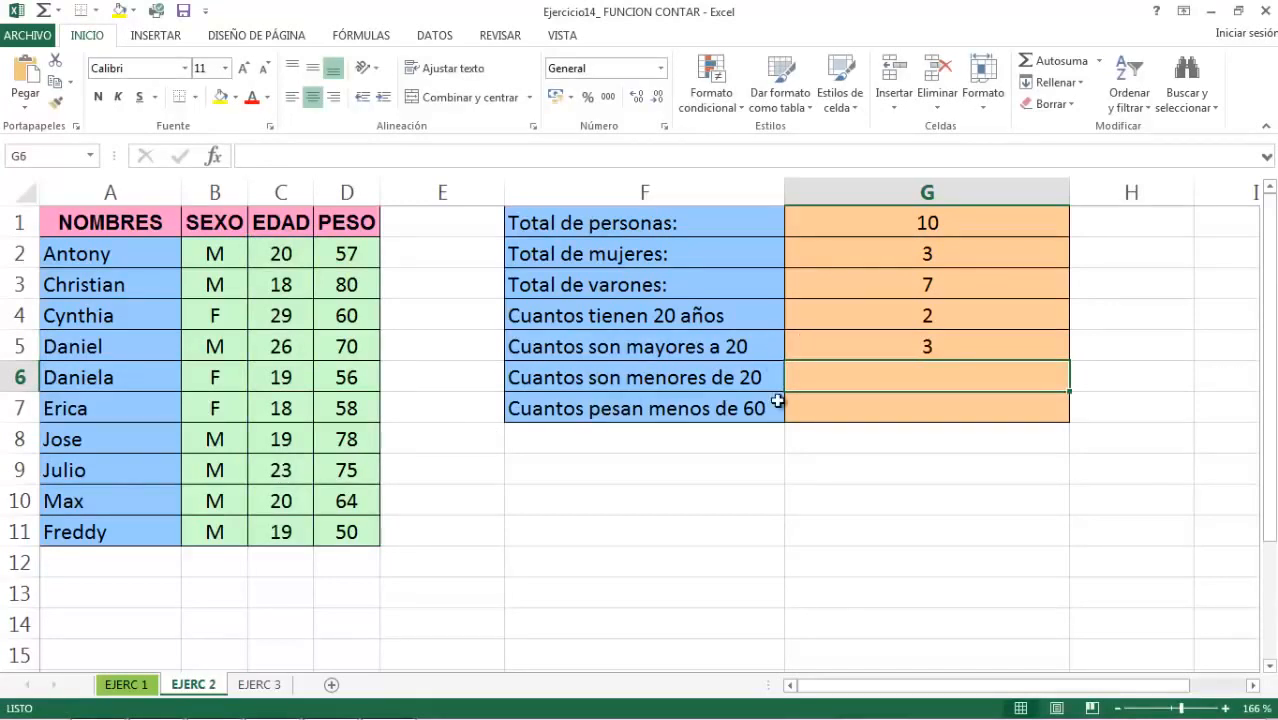
- Count the people younger than 20 in G6 with CONTAR.SI over the EDAD cells C2:C11, using the criterion "<20"
text(=con)
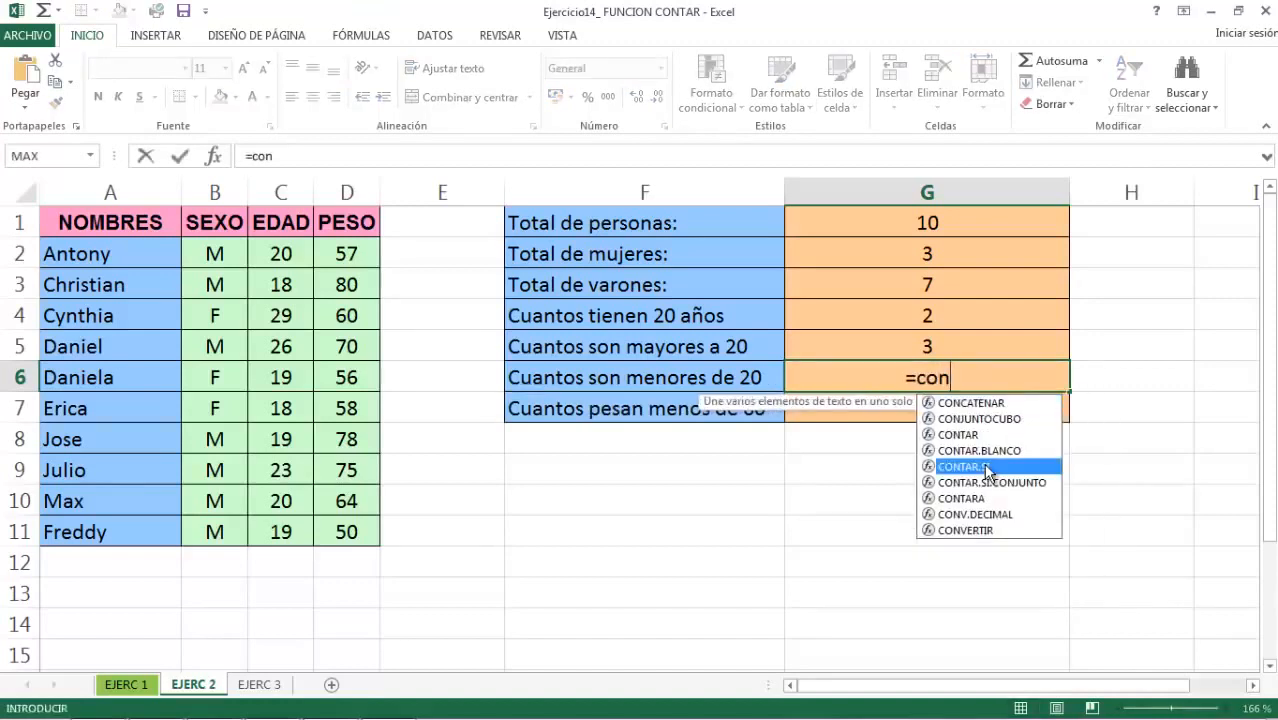
double_click(988, 467)
drag(282, 252, 274, 531)
text(,)
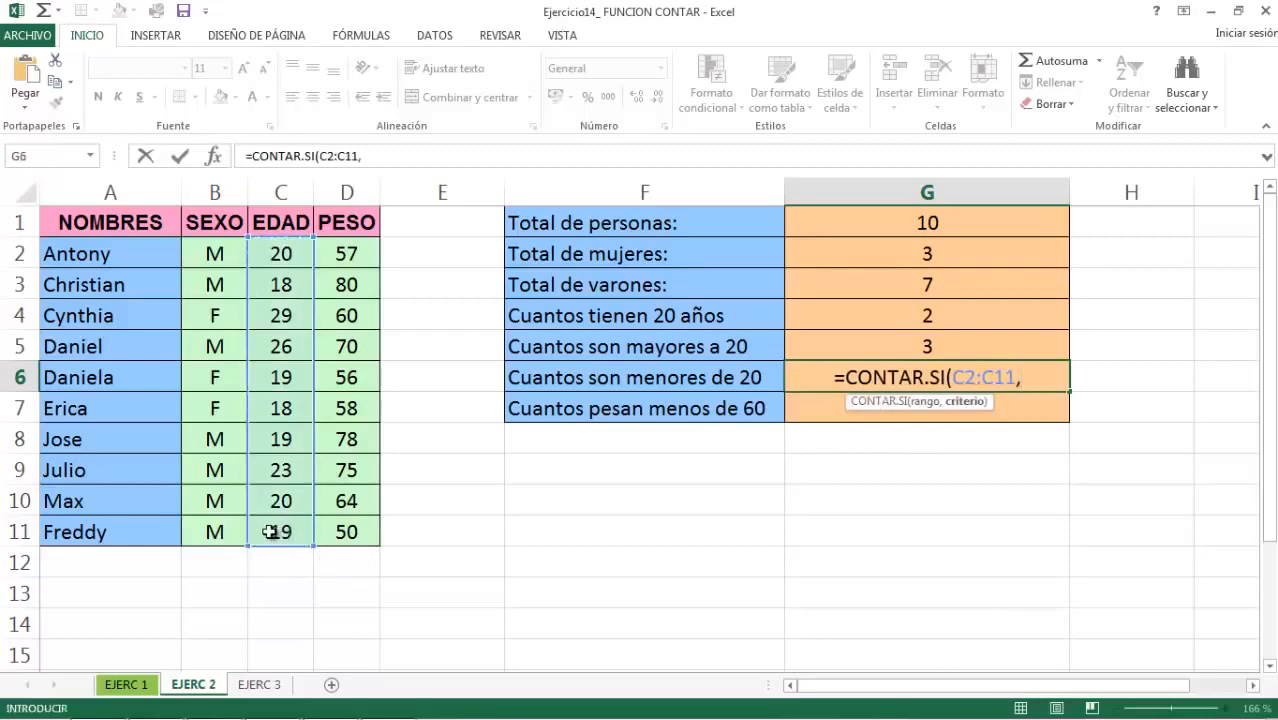
text(")
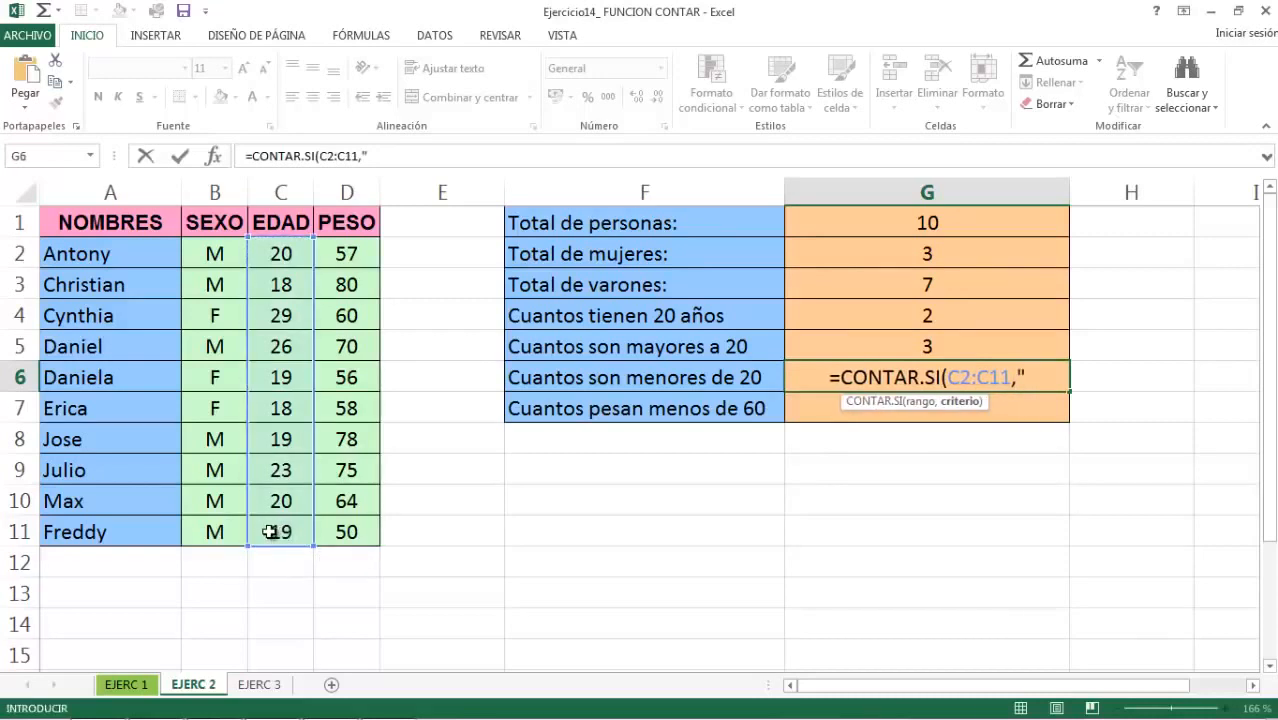
text(<20)
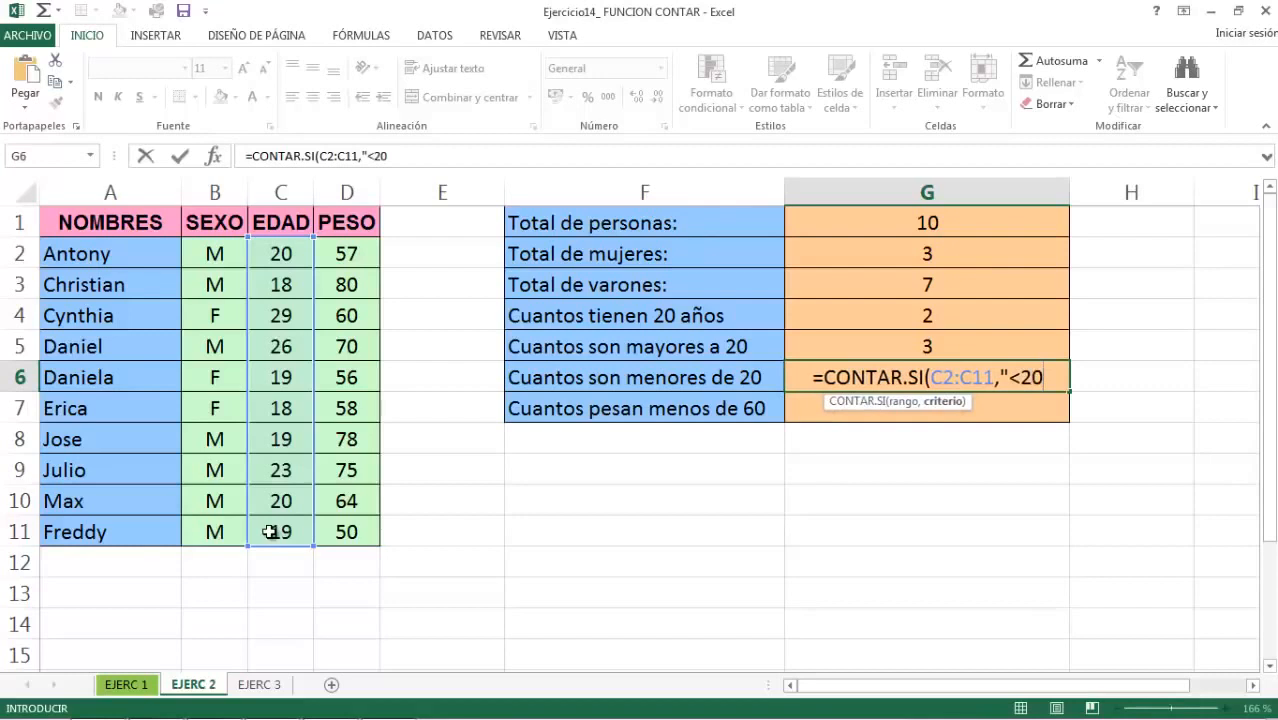
text("))
key(Return)
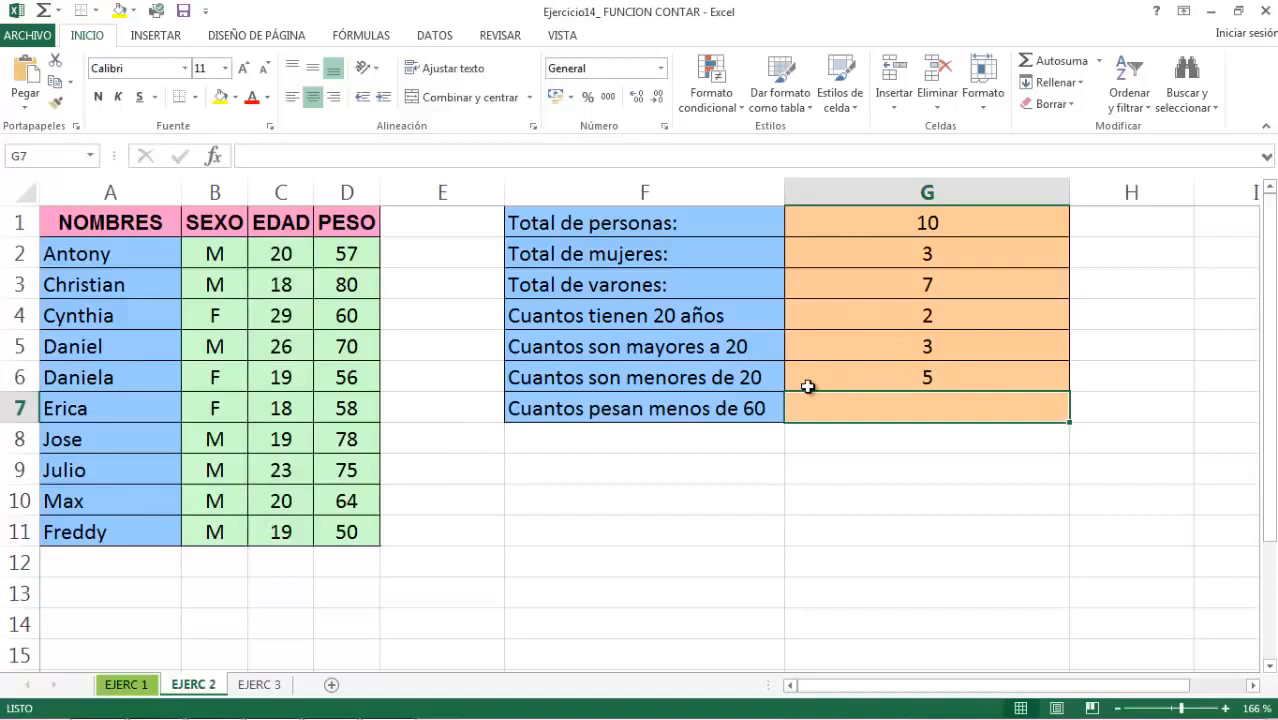
- Count the people weighing less than 60 in G7 with CONTAR.SI over the PESO cells D2:D11, using the criterion "<60"
text(contar)
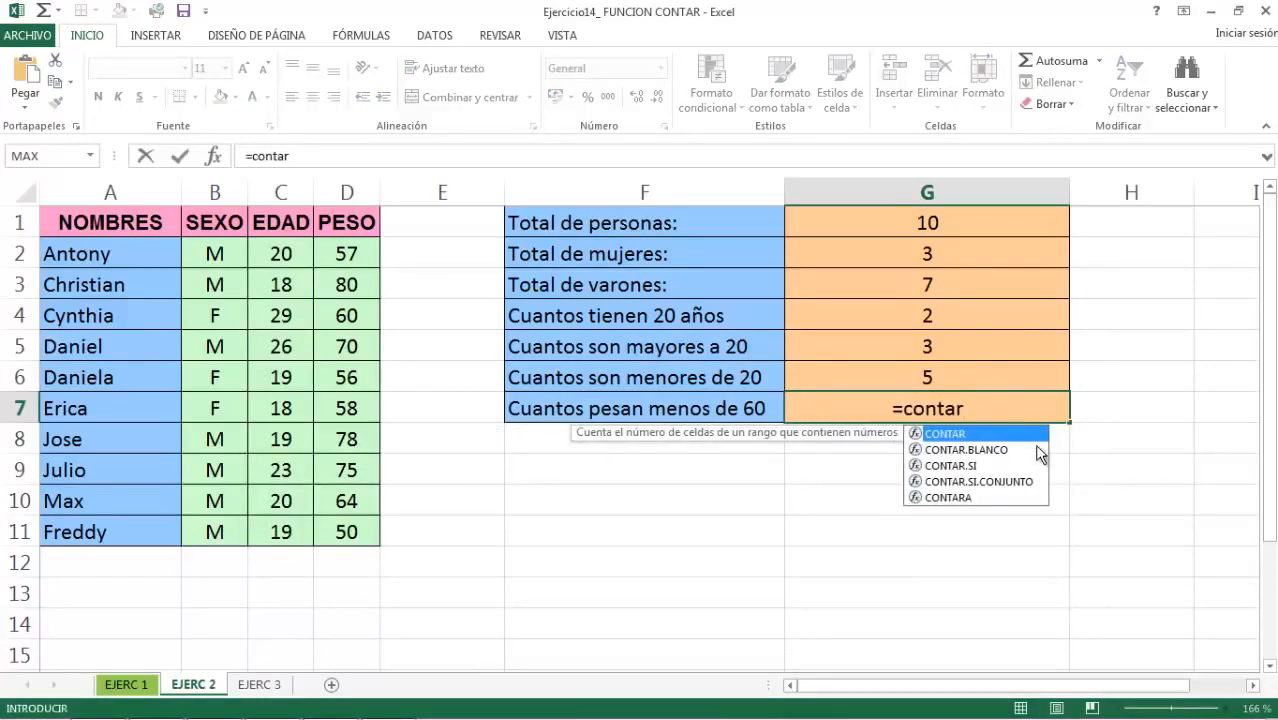
double_click(972, 465)
drag(355, 258, 358, 530)
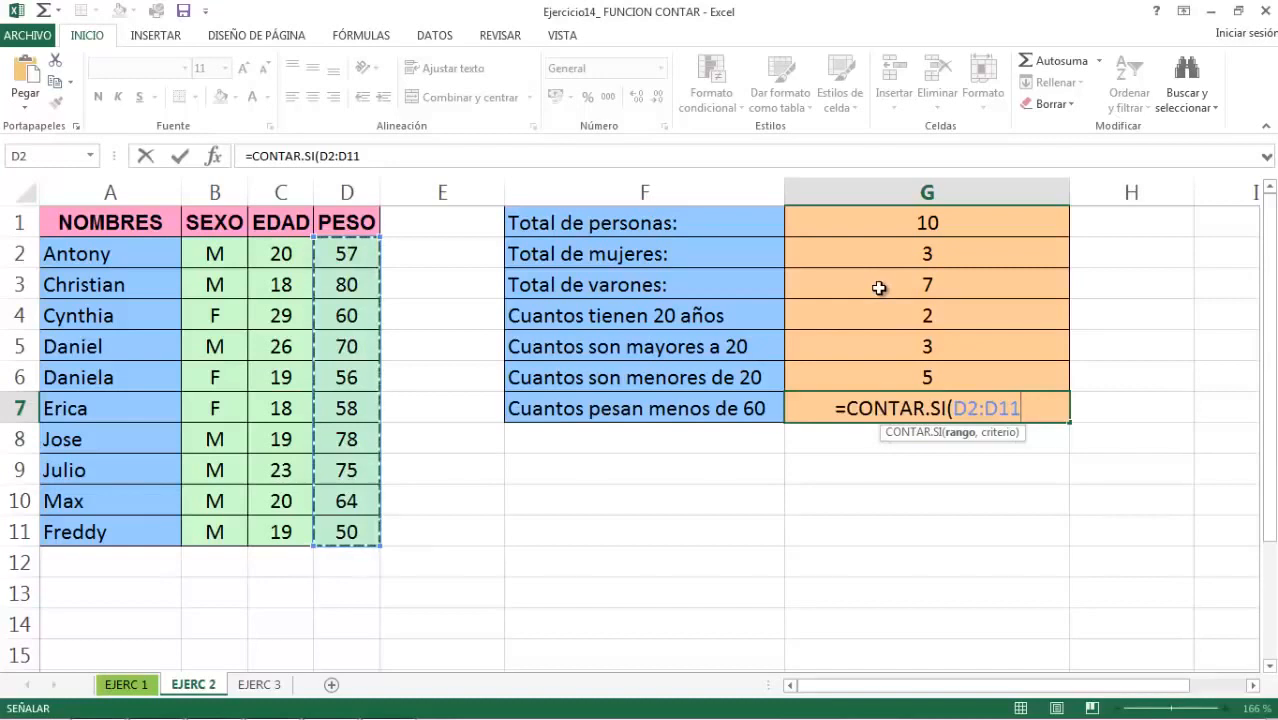
text(,)
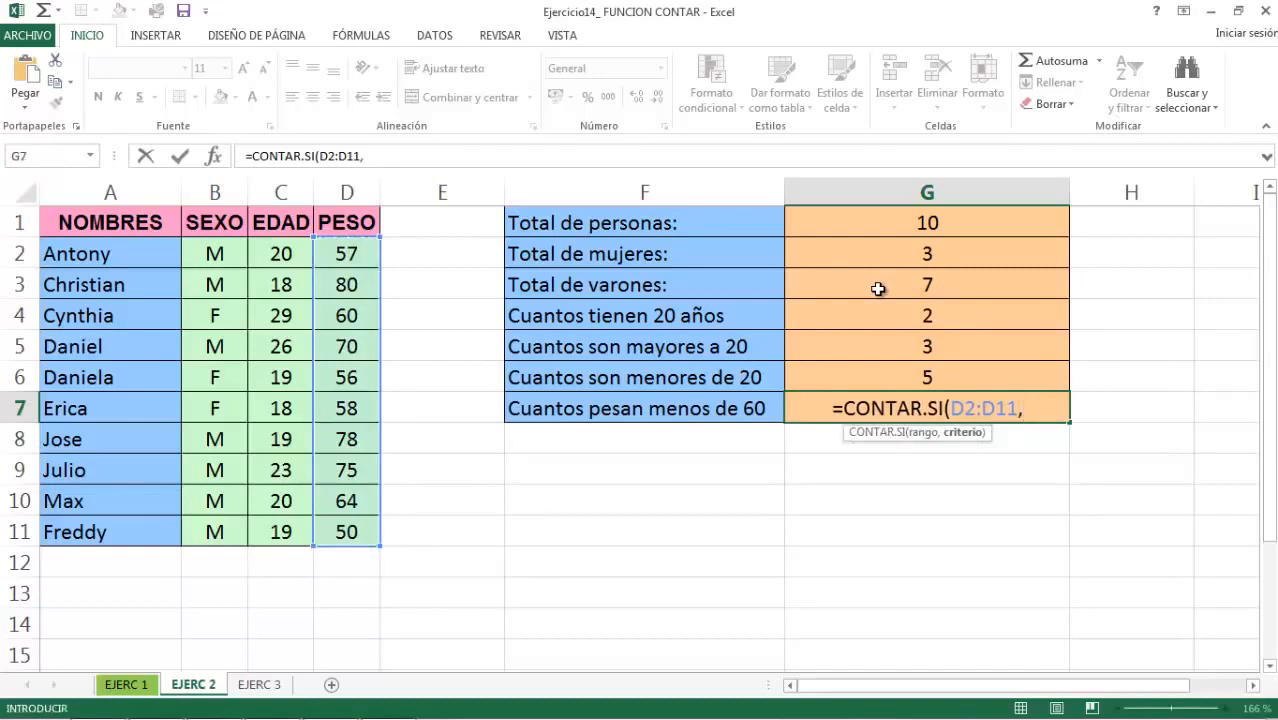
text("<)
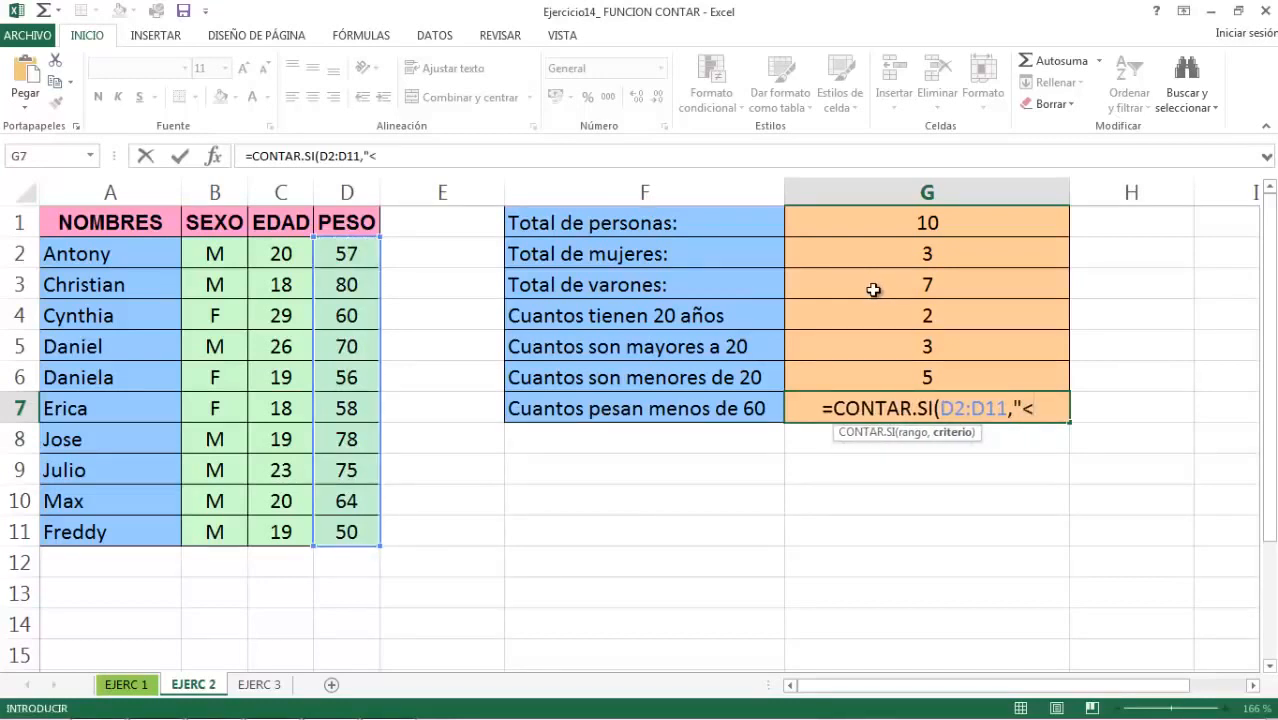
text(60)
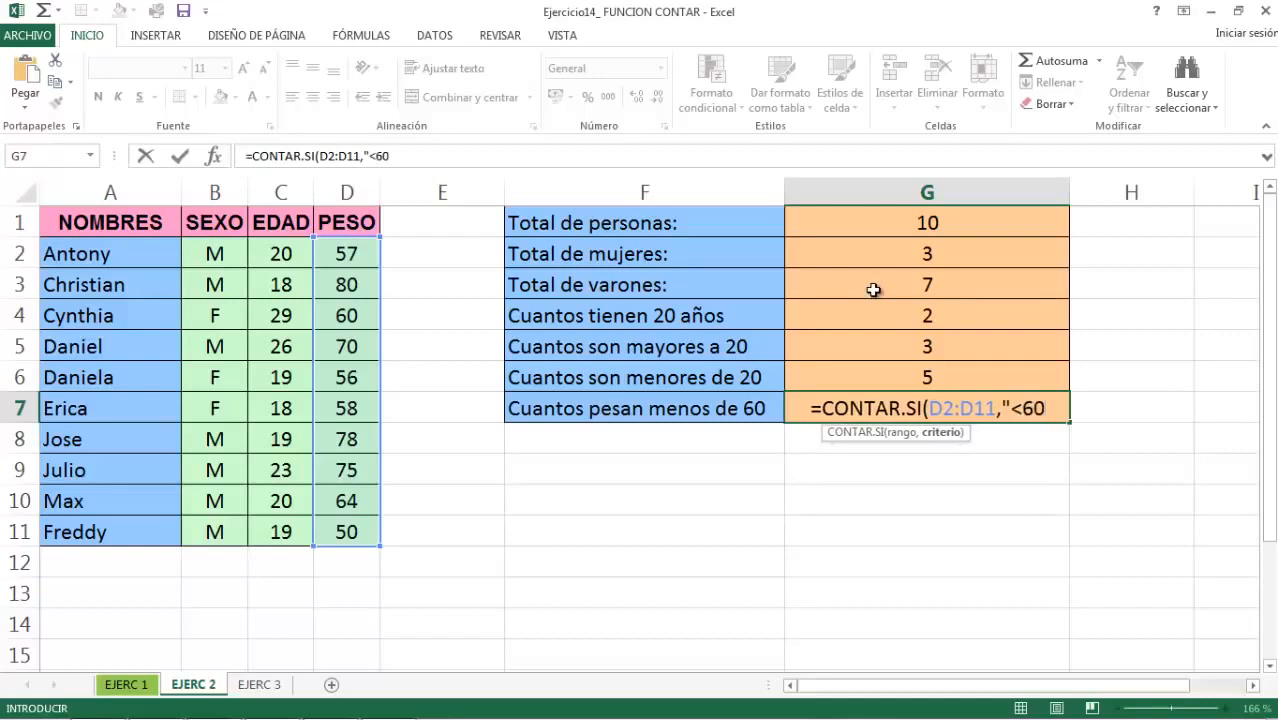
text("))
key(Return)
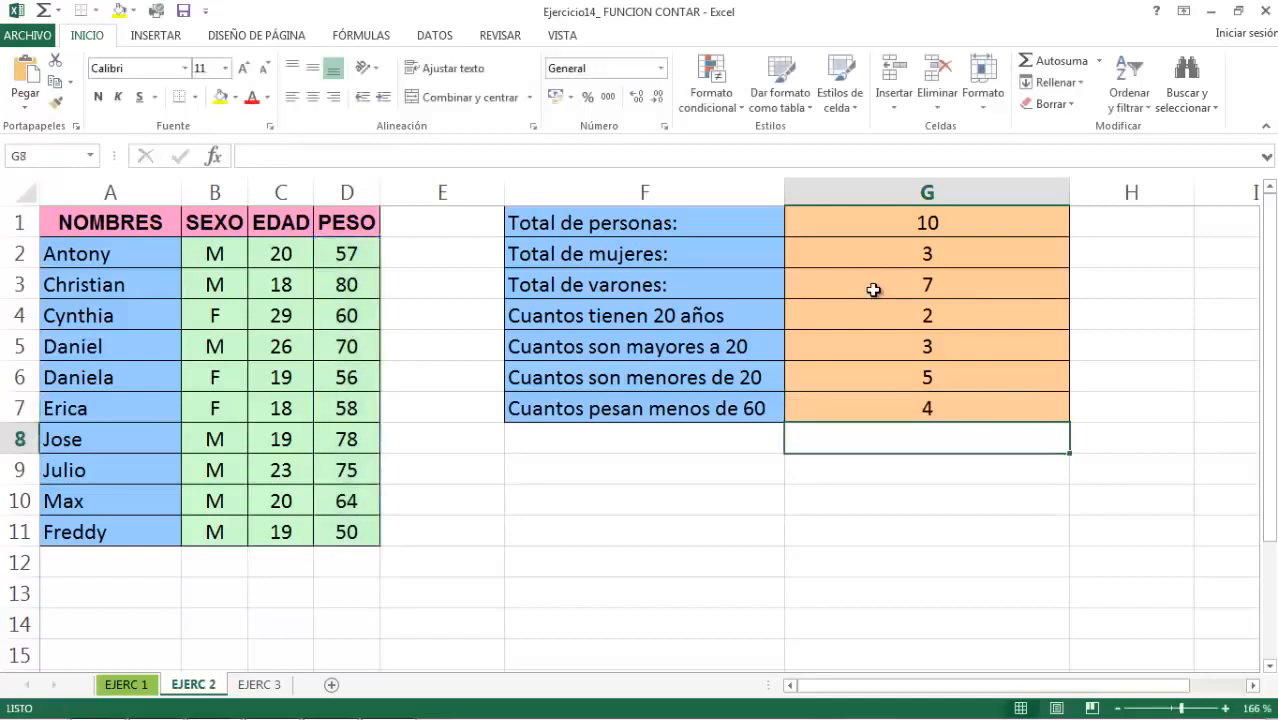
click(927, 272)
key(Down)
key(Down)
key(Down)
key(Down)
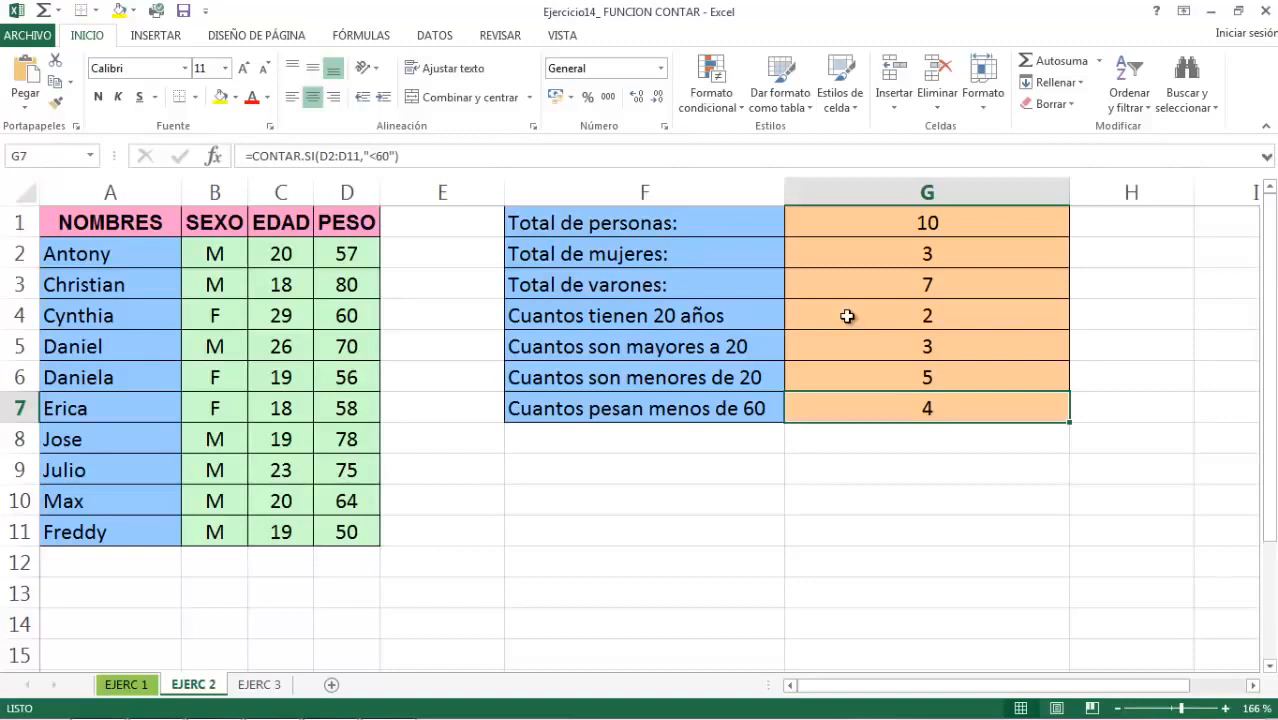
- On the EJERC 3 sheet, count the SNP workers in H3 with CONTAR.SI over the Afiliado cells D3:D27, using the criterion "SNP"
click(260, 685)
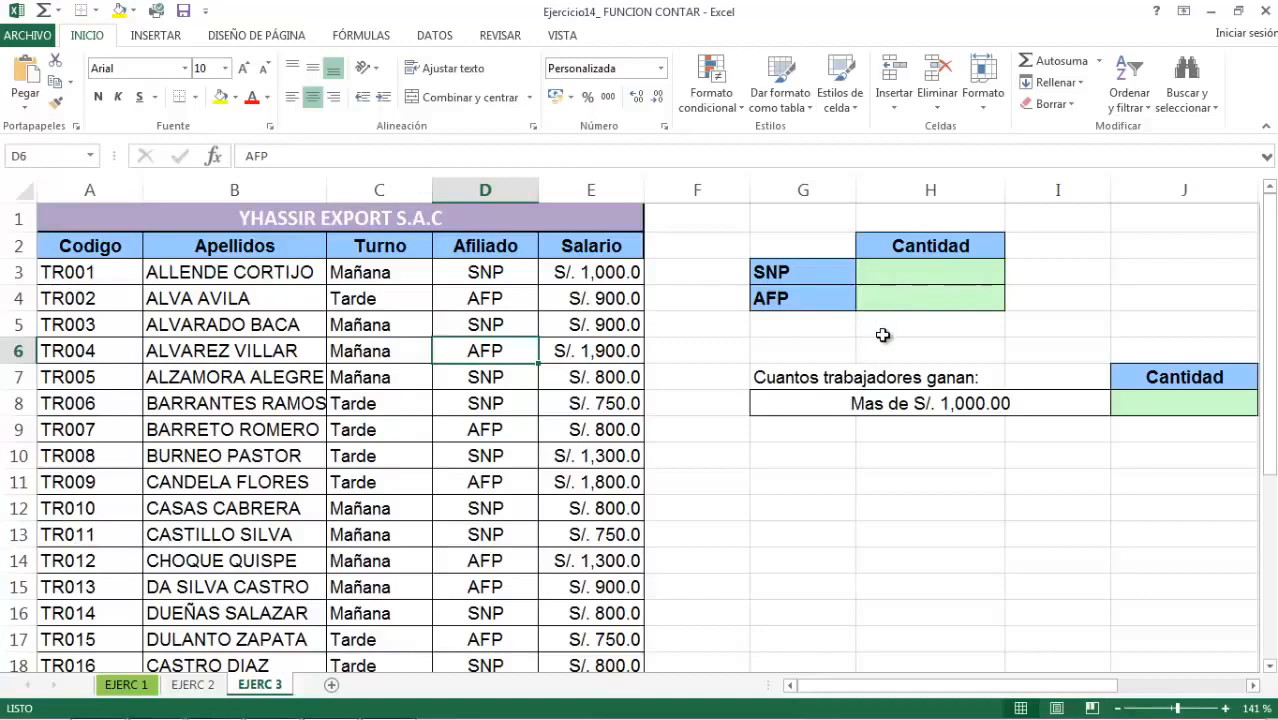
click(924, 274)
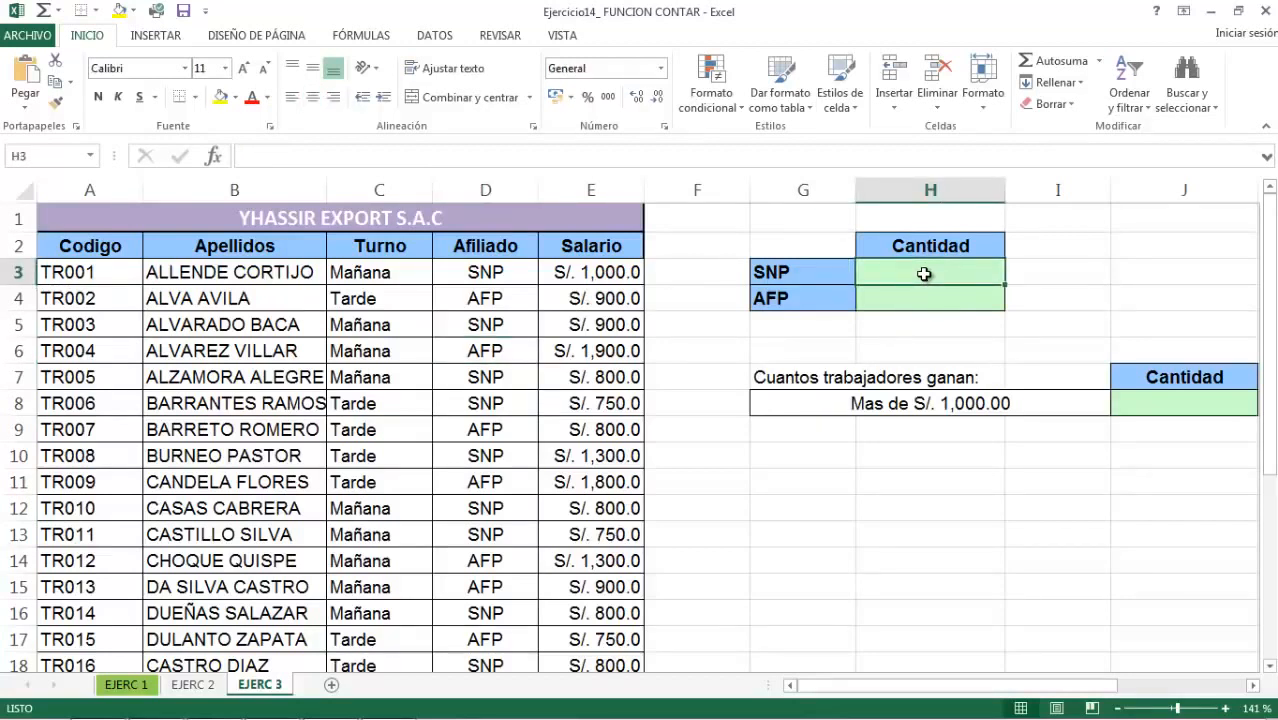
text(=con)
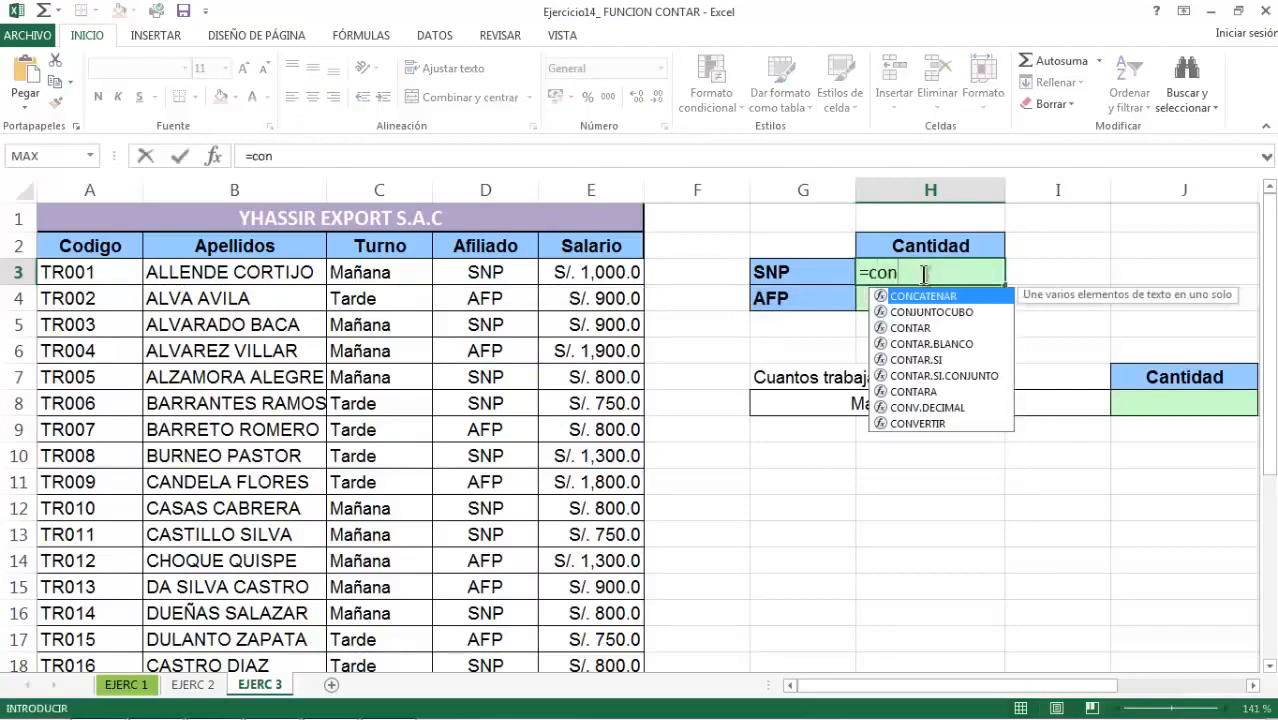
double_click(940, 359)
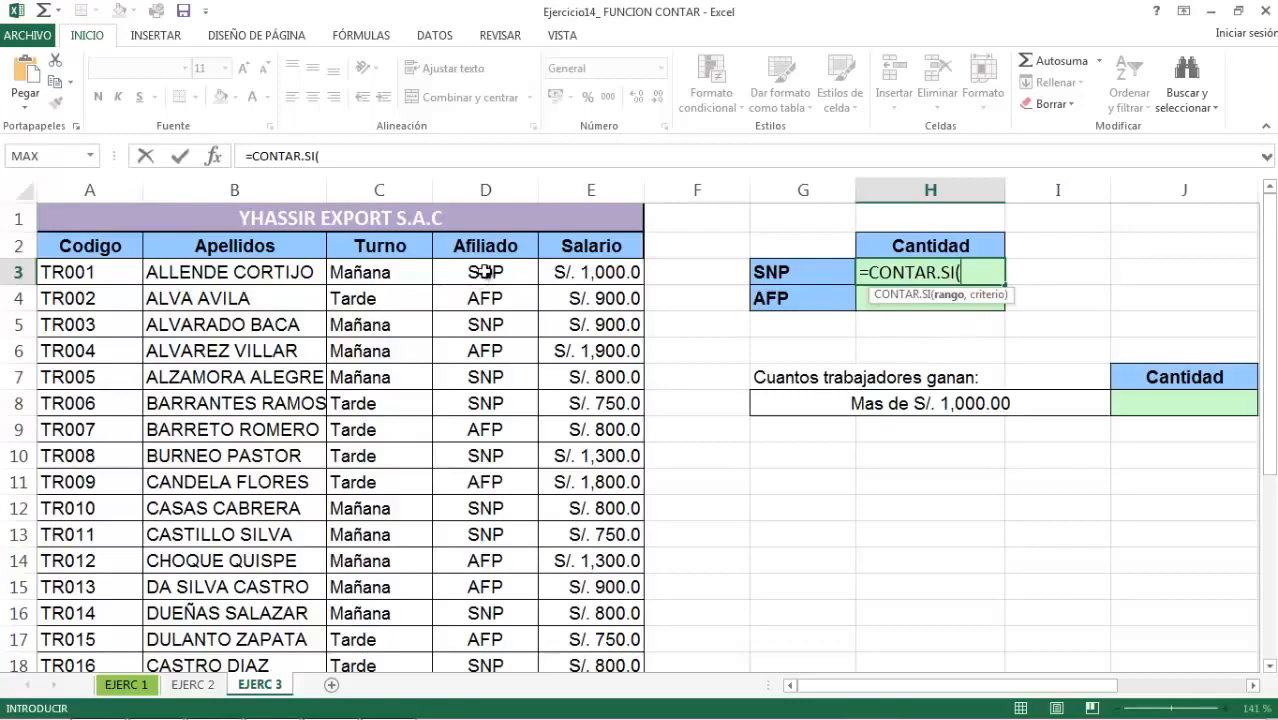
drag(480, 273, 491, 608)
click(371, 158)
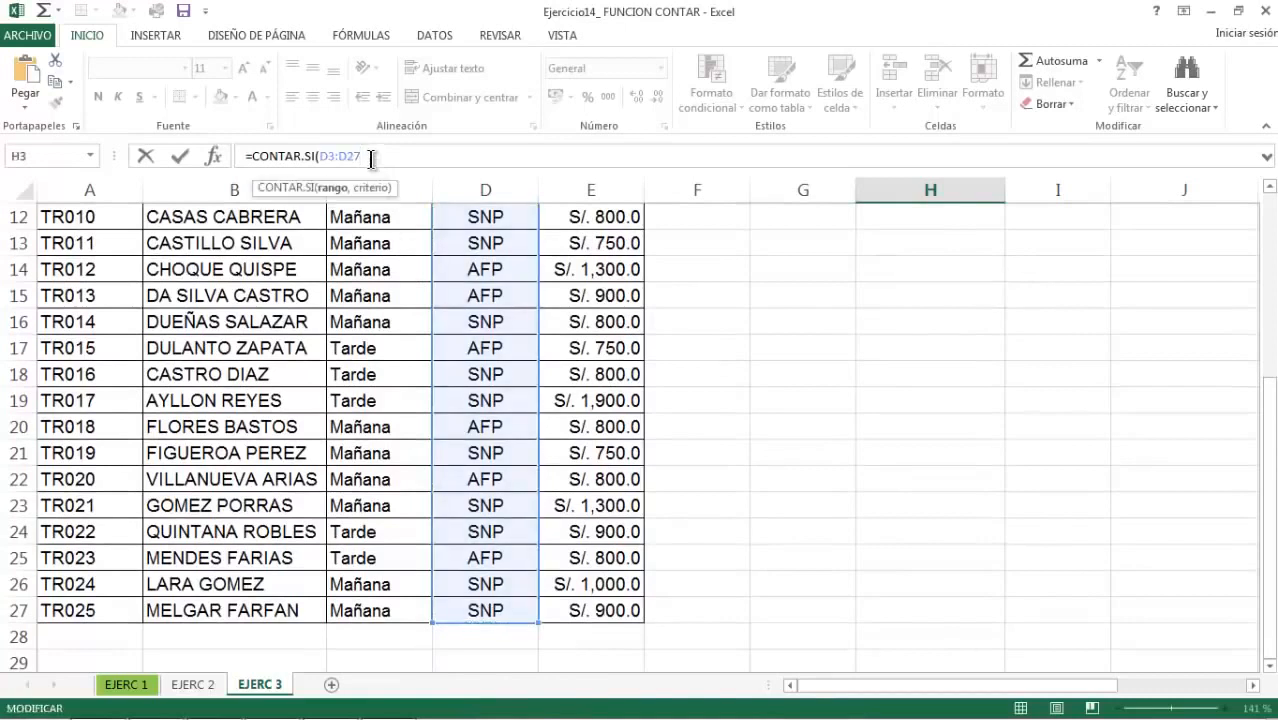
text(,")
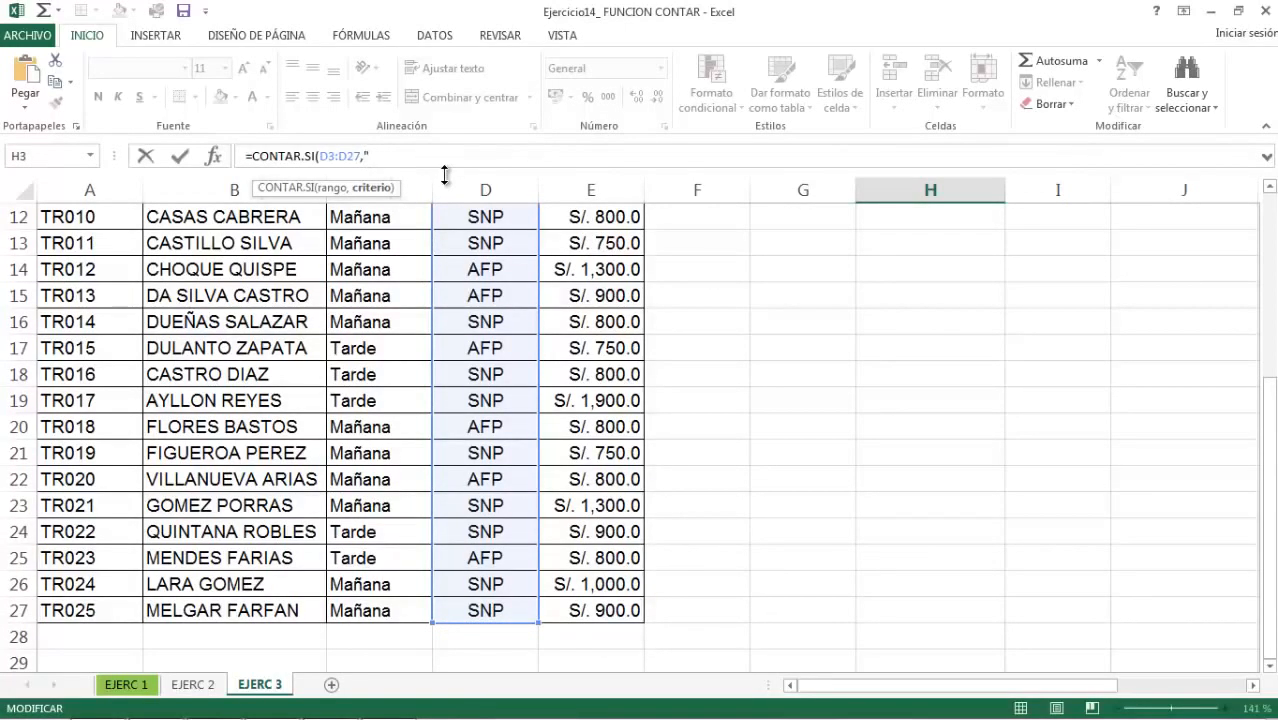
text(SNP"))
key(Return)
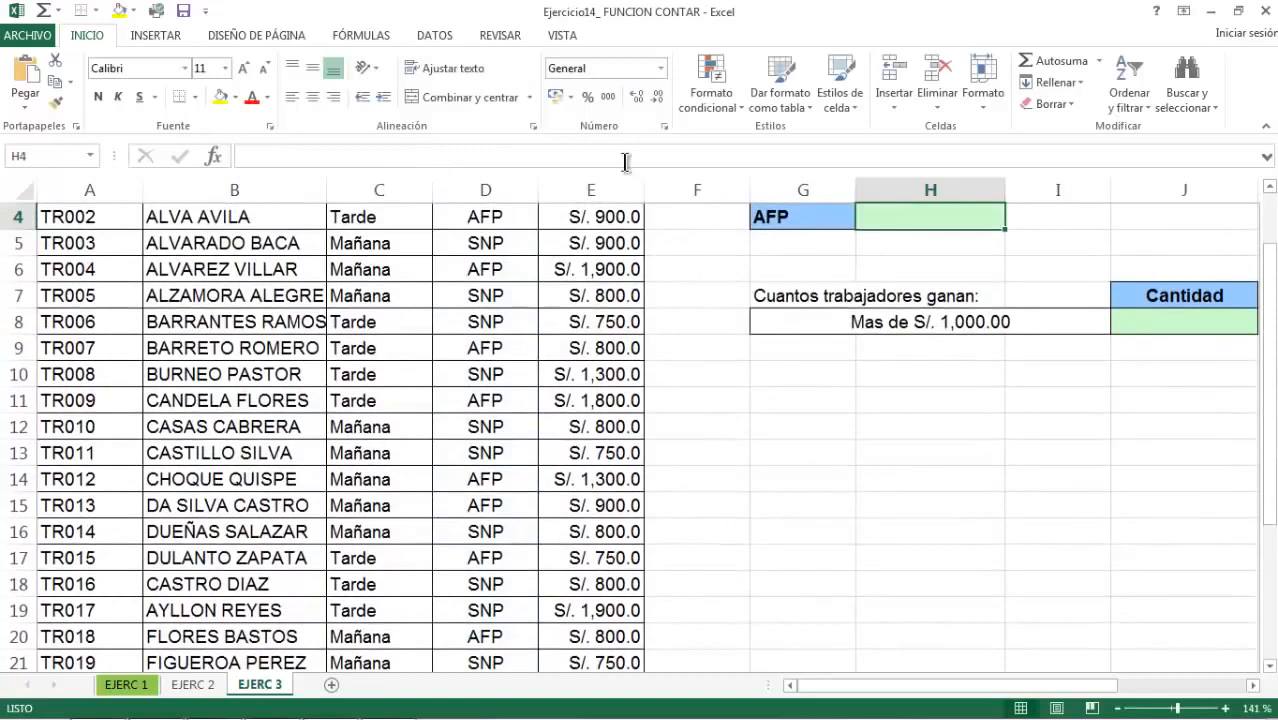
- Count the AFP workers in H4 with CONTAR.SI over the Afiliado cells D3:D27, using the criterion "AFP"
scroll(832, 245, up, 1)
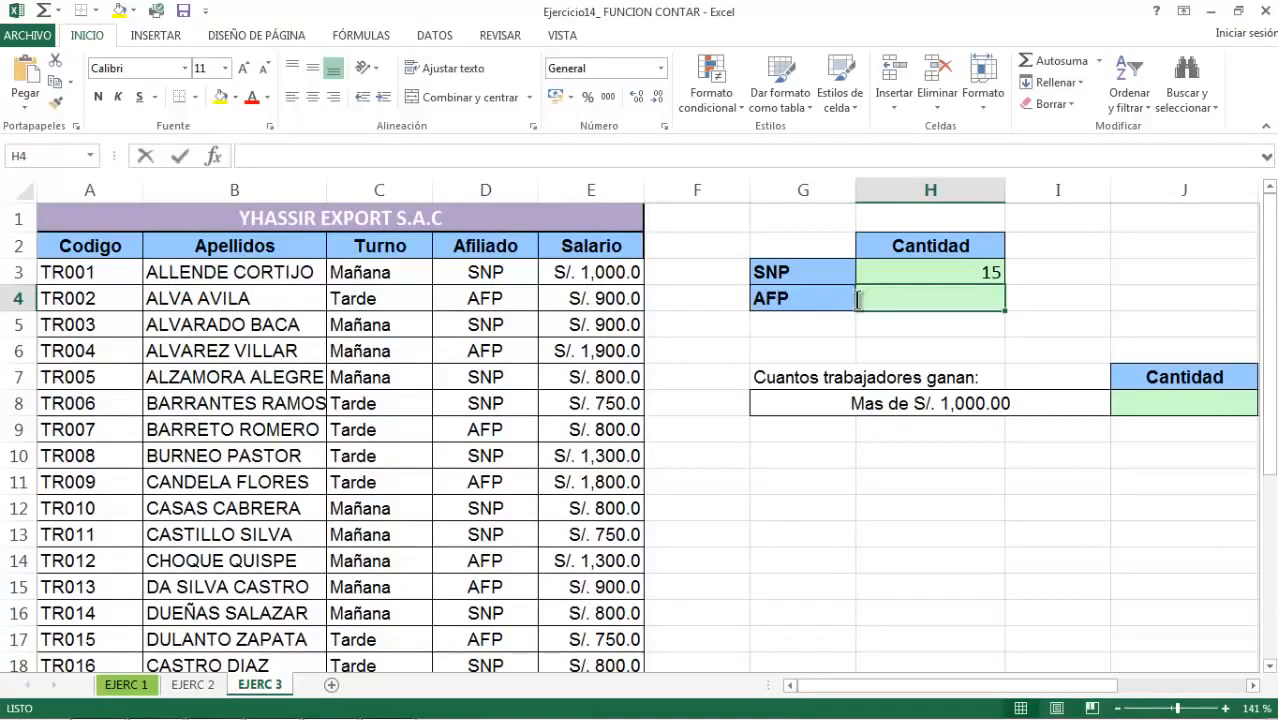
text(=CON)
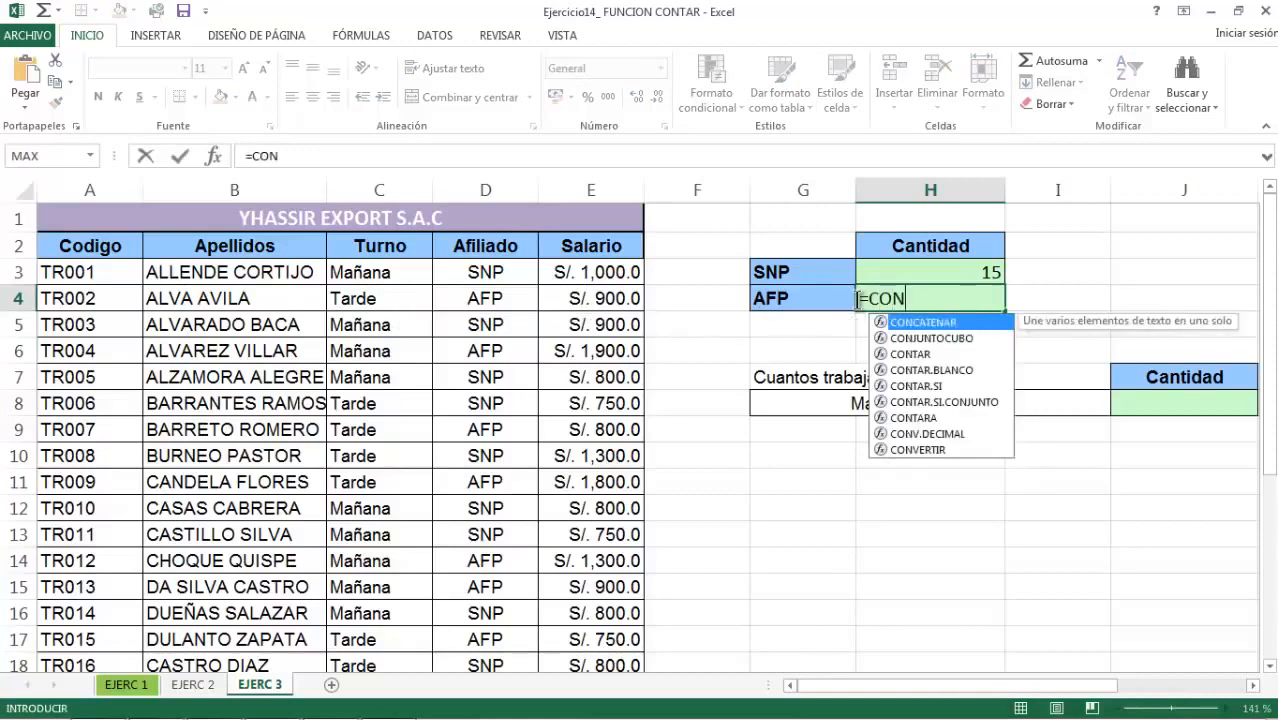
double_click(930, 386)
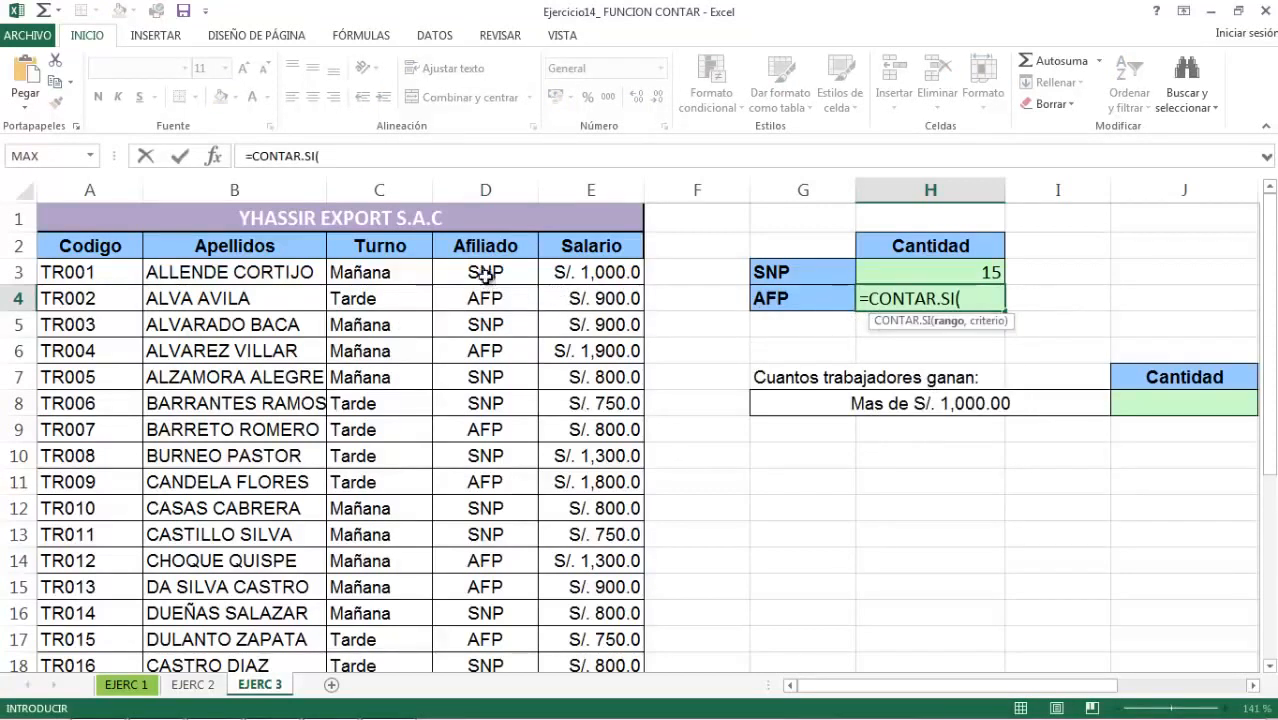
drag(484, 272, 490, 610)
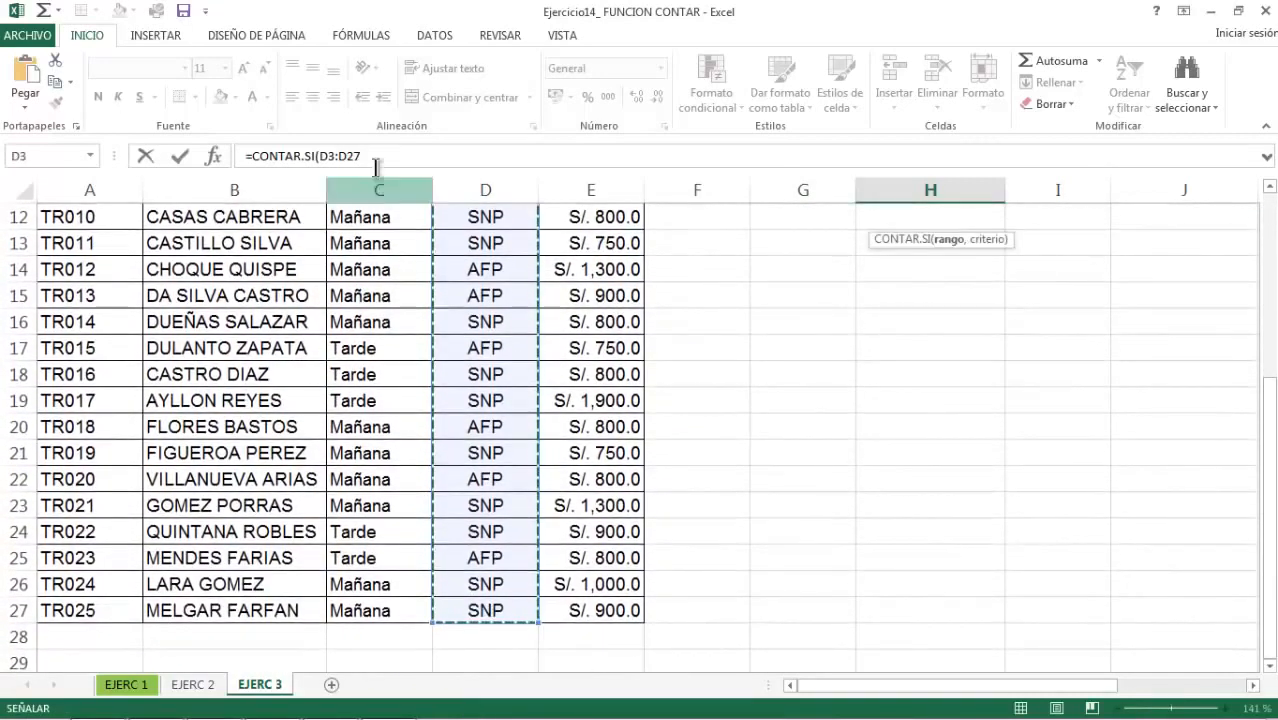
click(374, 157)
text(,)
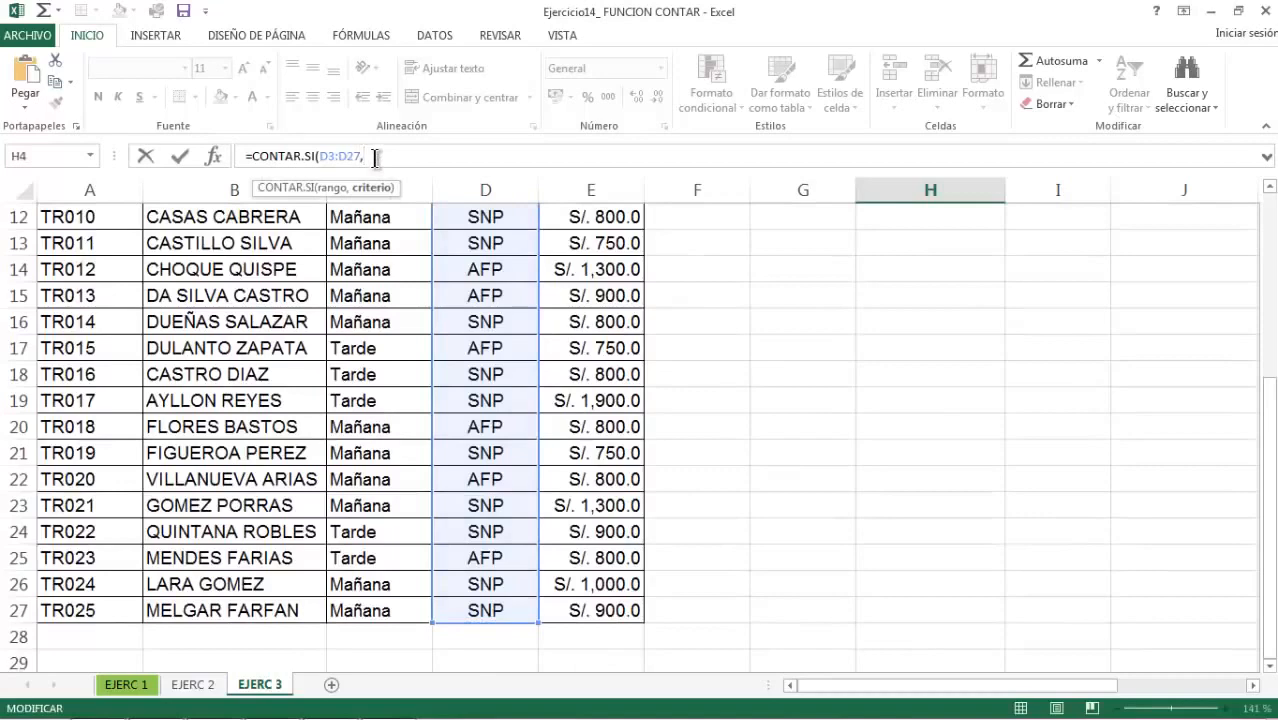
text("AFP")
key(Return)
scroll(850, 340, up, 1)
scroll(850, 303, up, 1)
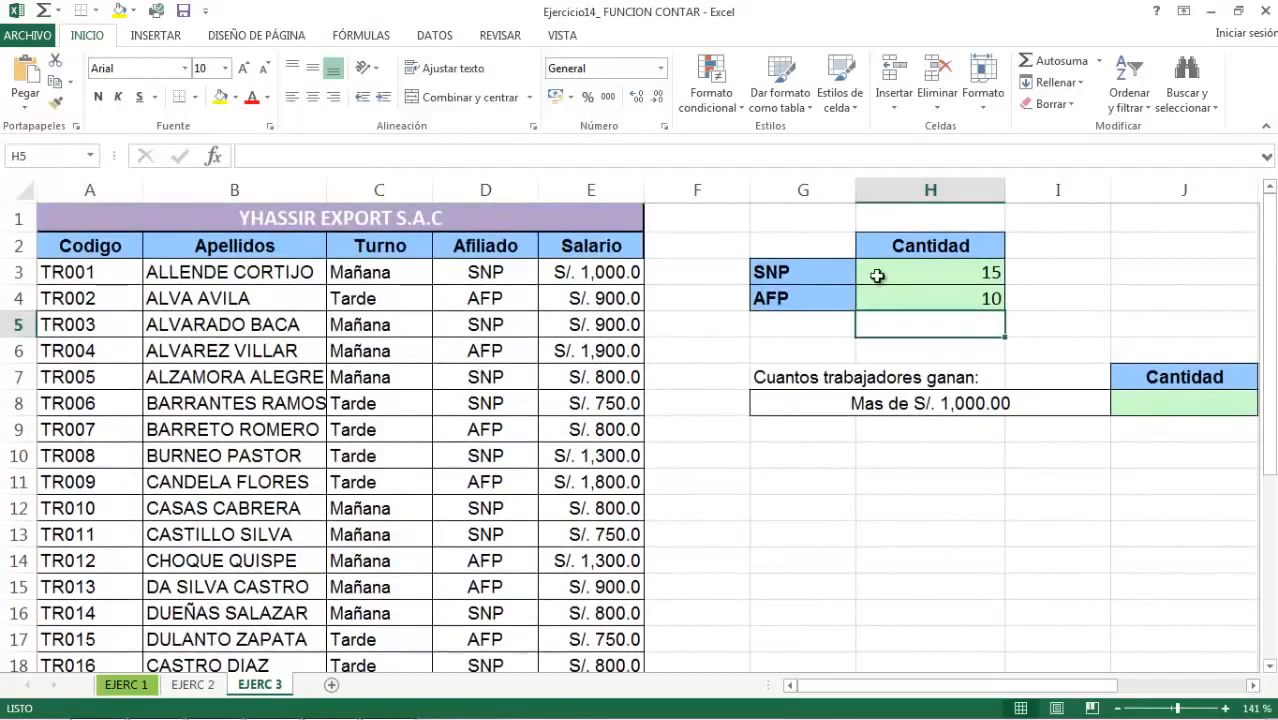
click(905, 270)
- Count the workers earning more than S/. 1,000.00 in J8 with CONTAR.SI over the Salario cells E3:E27, using the criterion ">1000"
click(1160, 403)
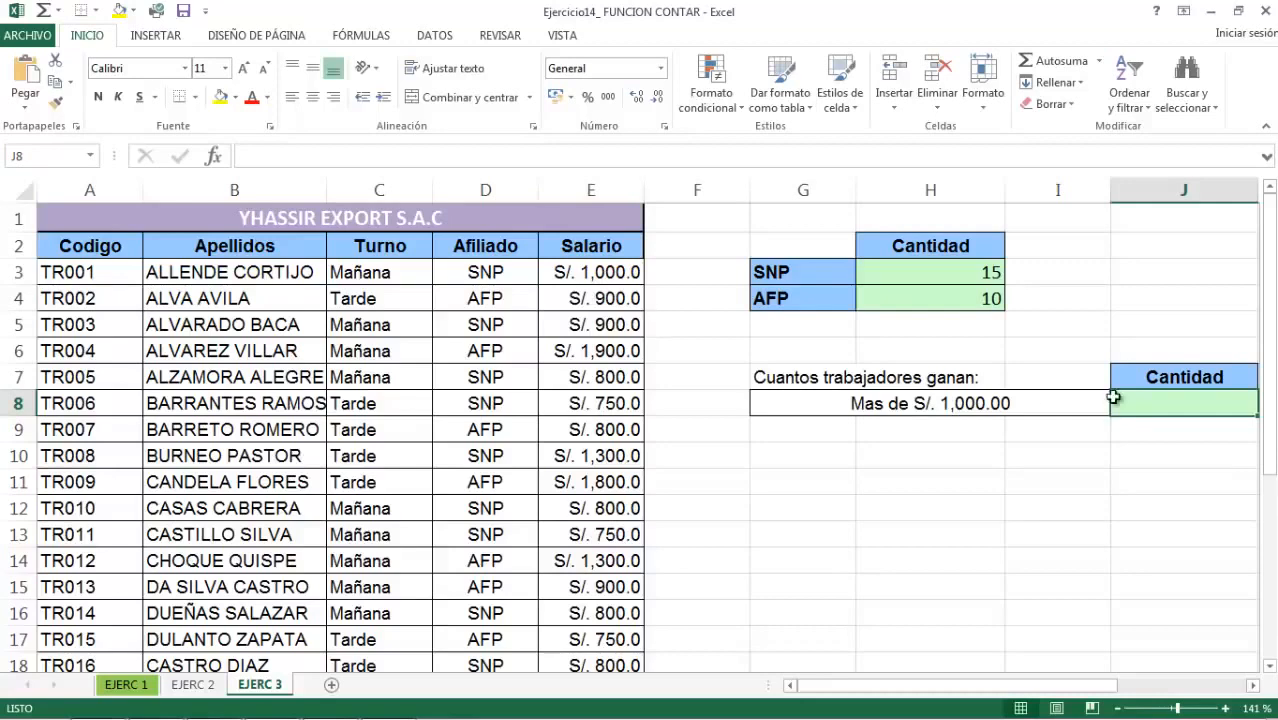
text(=CONT)
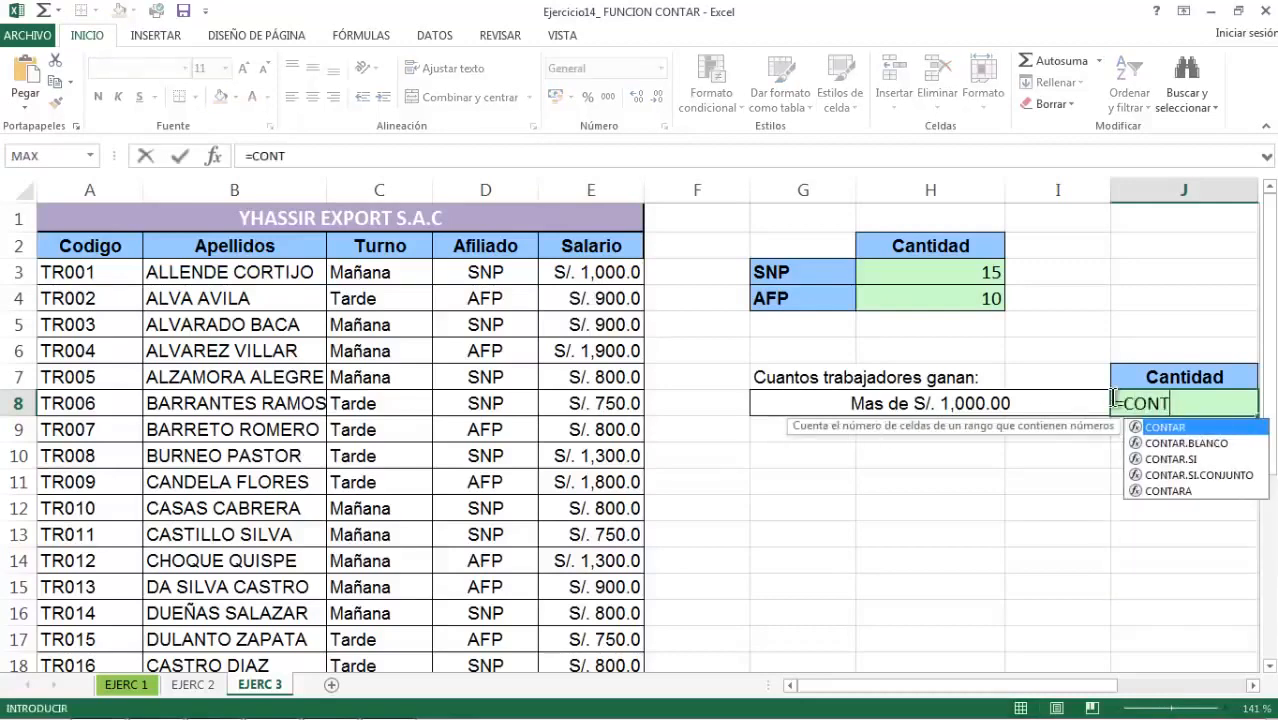
double_click(1172, 459)
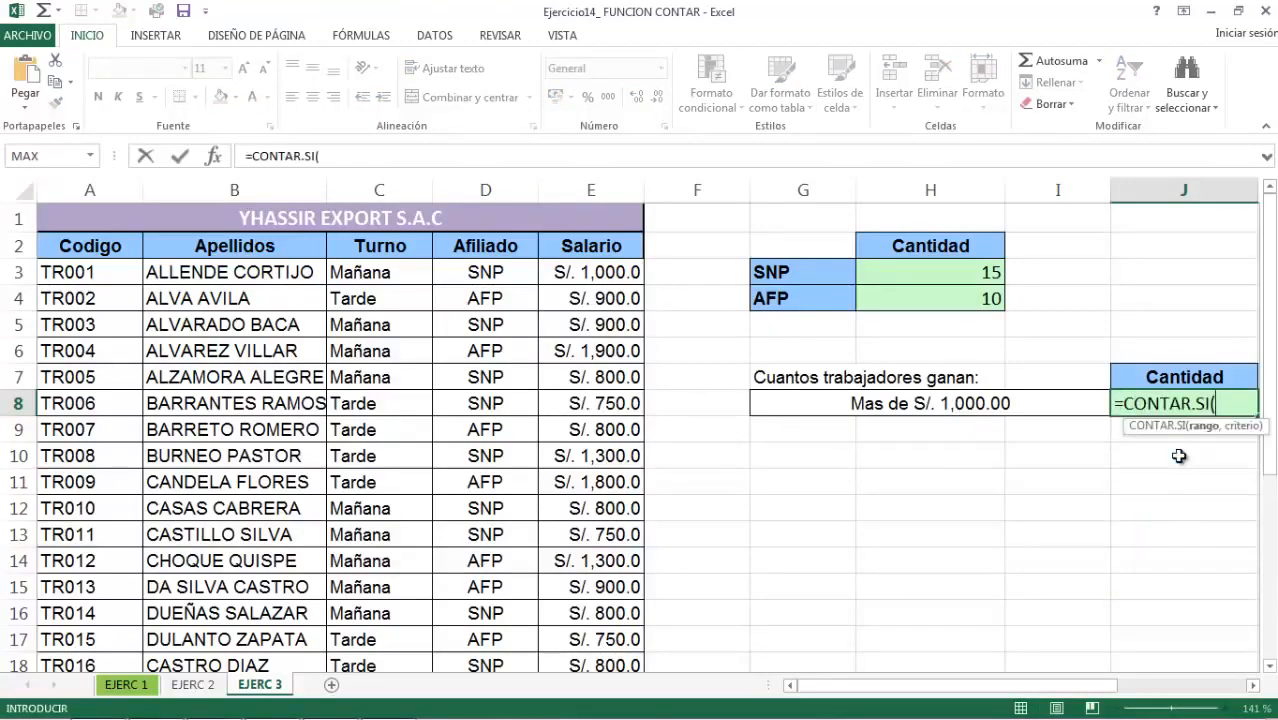
drag(589, 272, 614, 612)
click(371, 156)
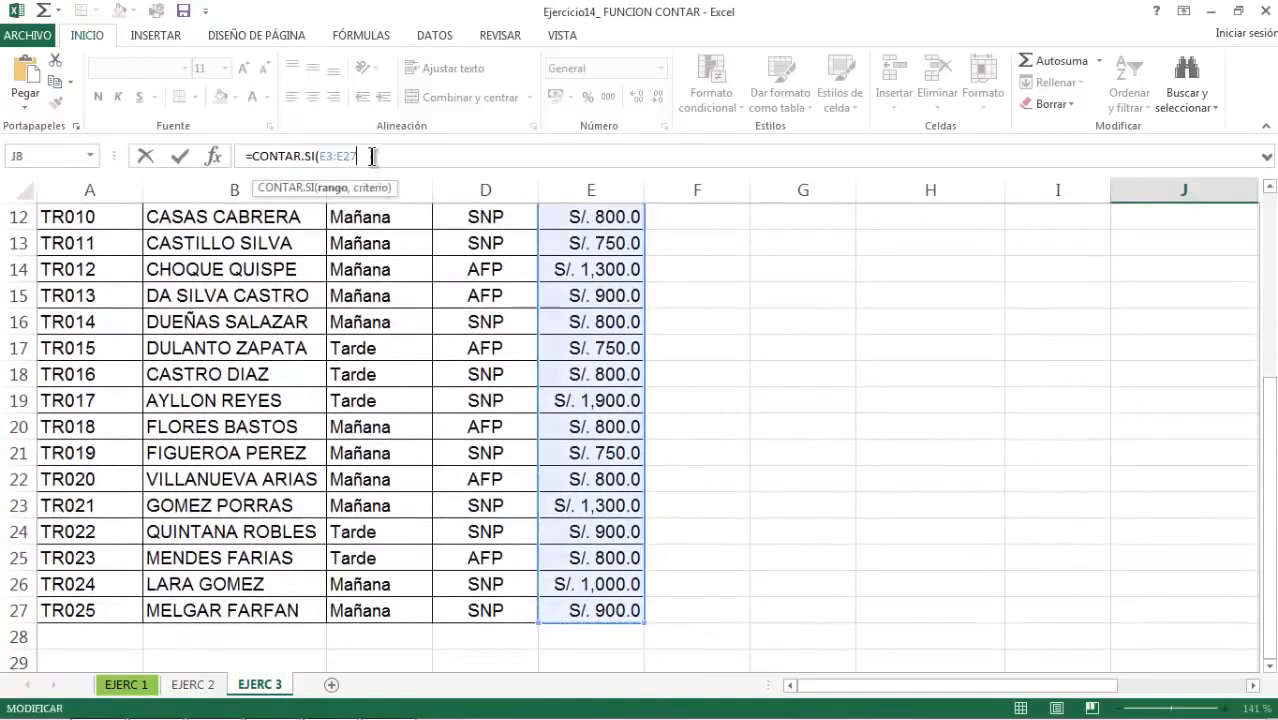
text(,">1000)
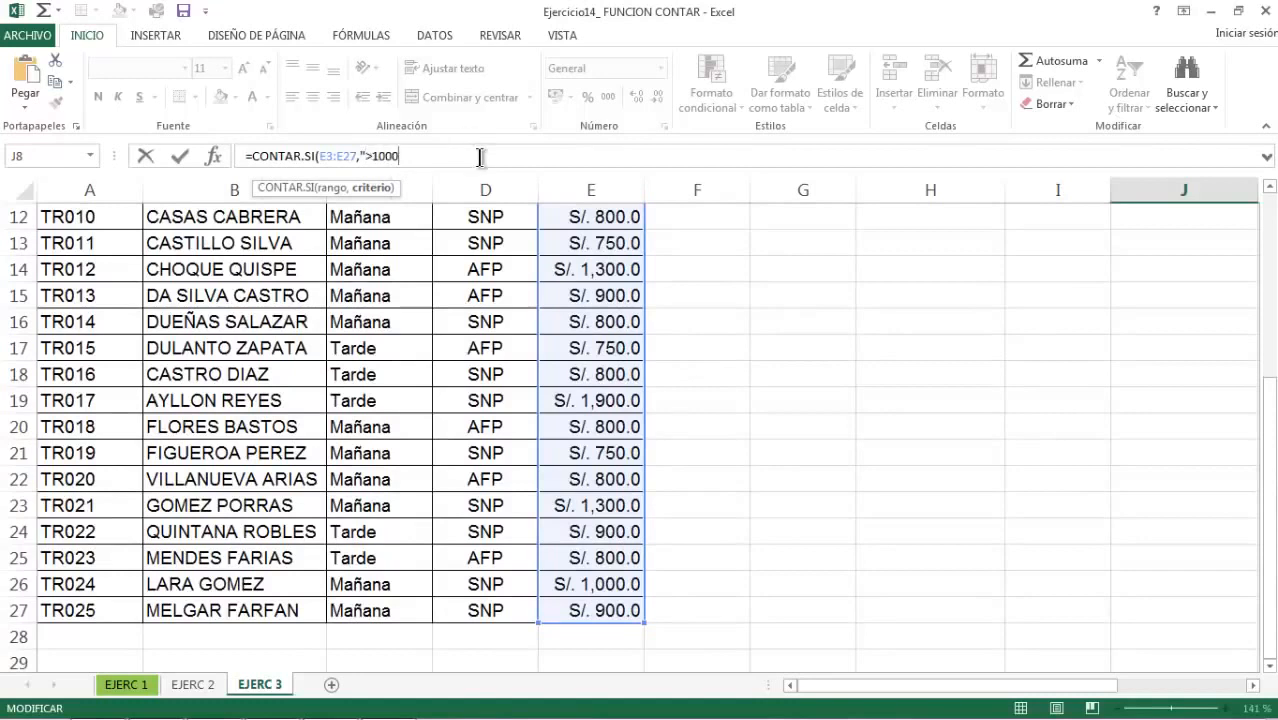
text("))
key(Return)
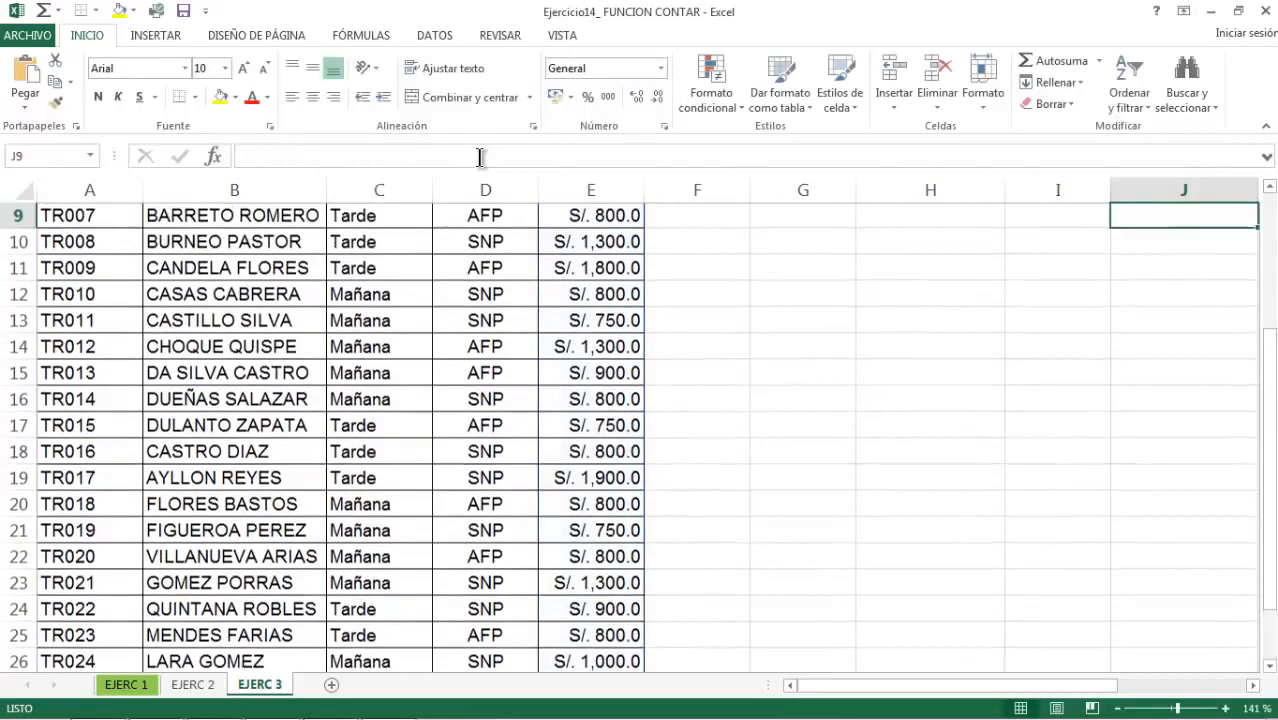
scroll(968, 172, up, 3)
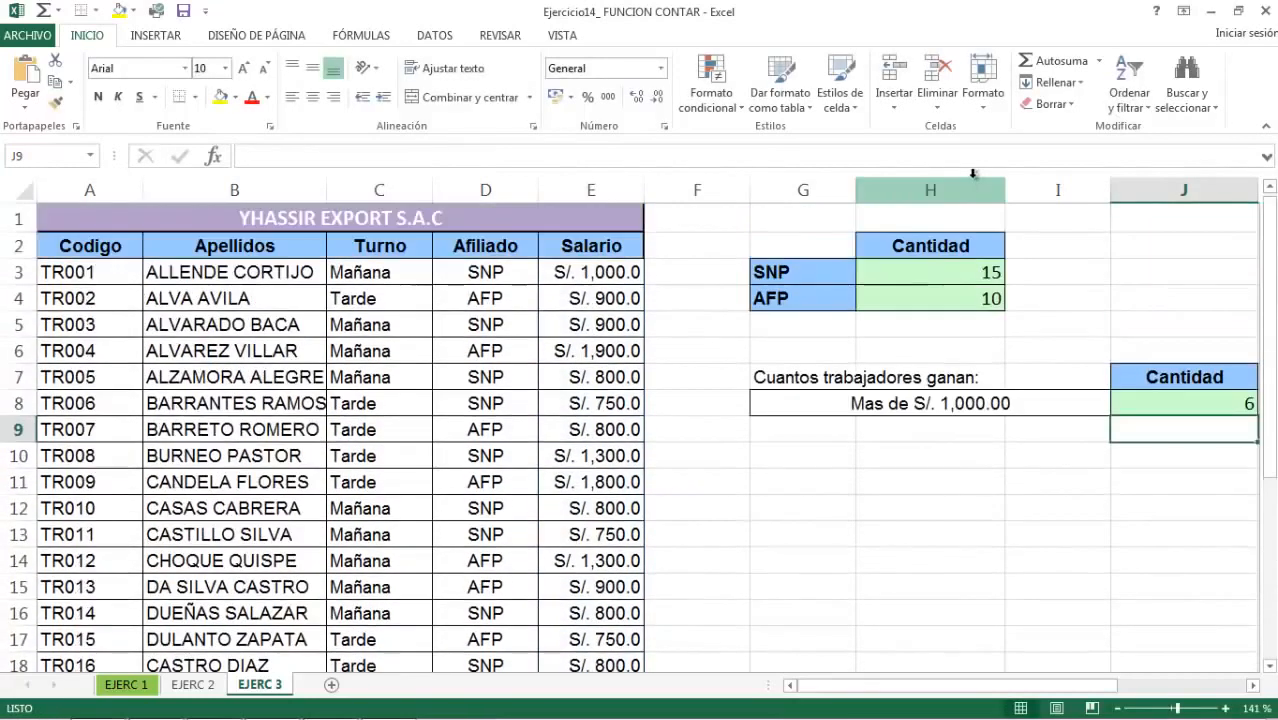
- Review the salary count formula in J8 and save the workbook under its existing name
click(1189, 401)
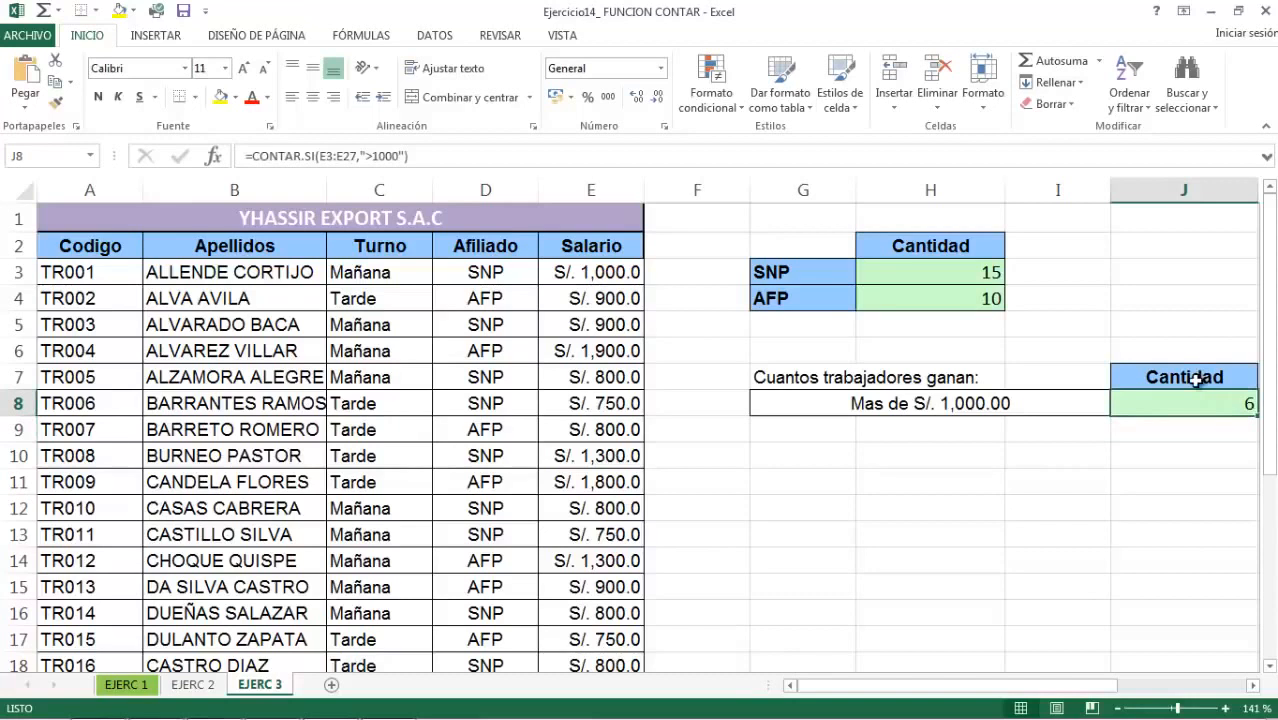
click(485, 351)
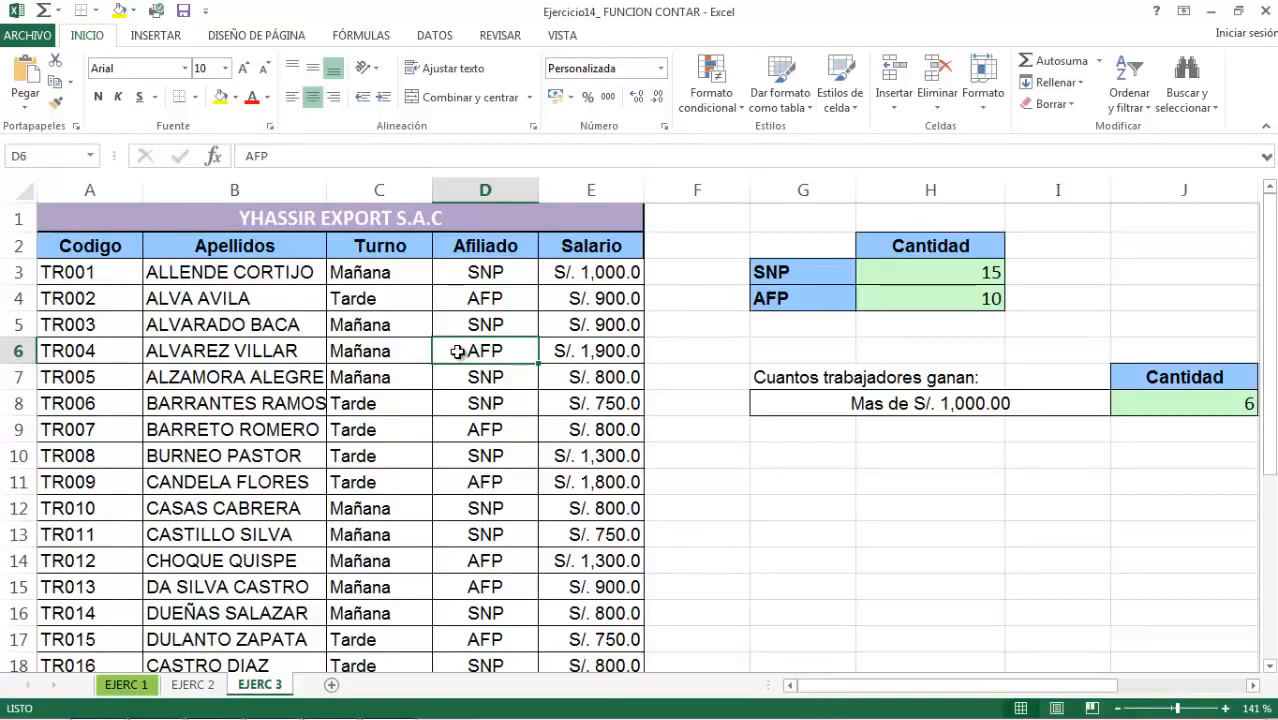
click(183, 11)
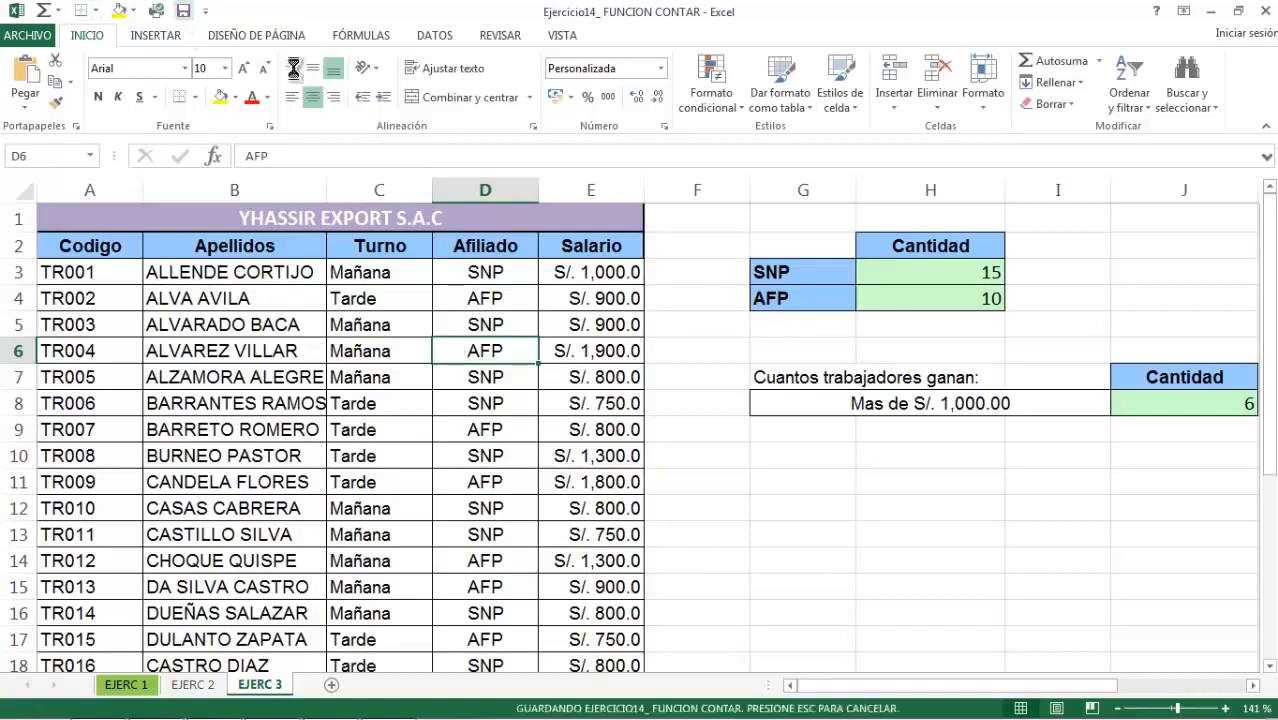